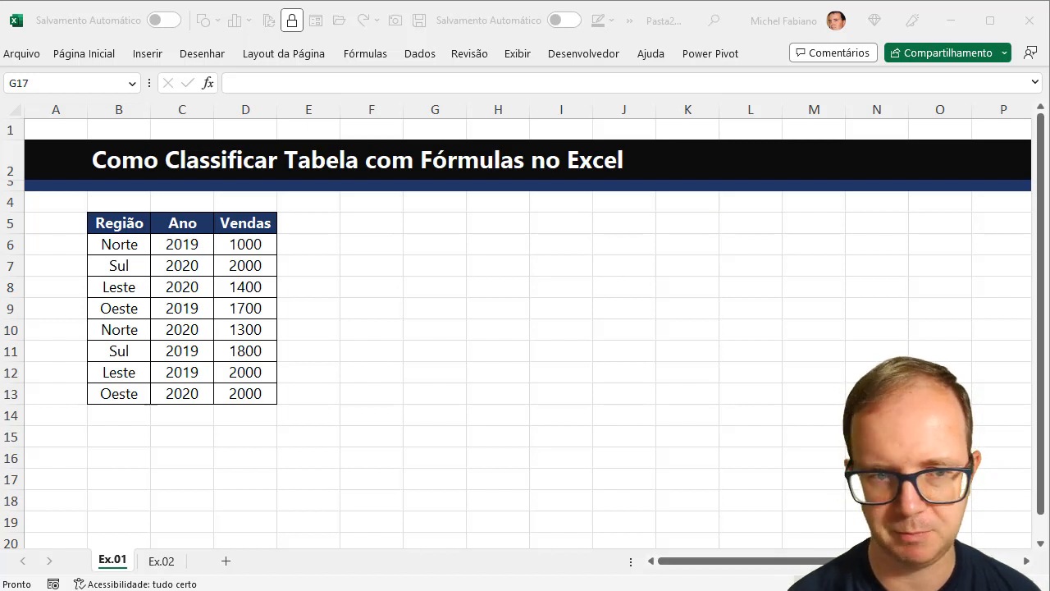
Step: Copy the Região, Ano and Vendas headers from B5:D5 to the range starting at cell F5
left_click(106, 216)
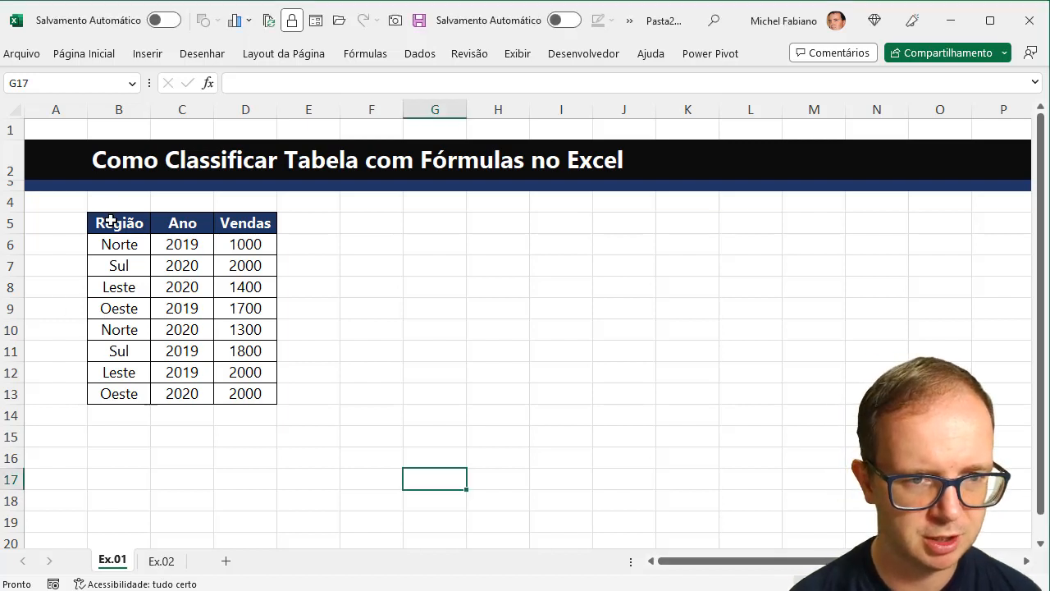
left_click(114, 221)
left_click_drag(152, 227, 226, 223)
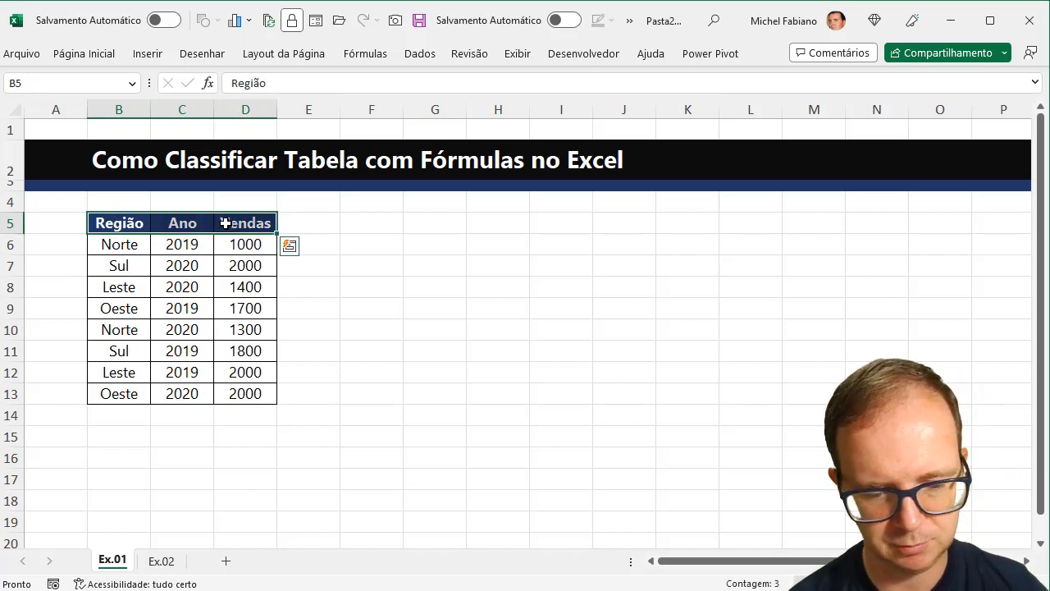
key("ctrl+c")
left_click(363, 222)
key("ctrl+v")
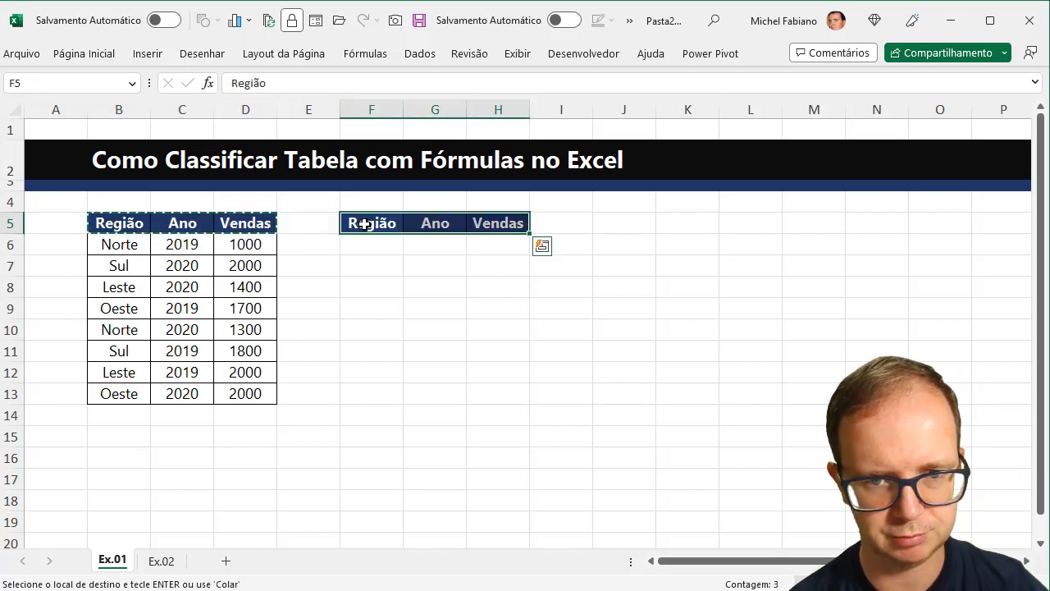
Step: Enter the formula =CLASSIFICAR(B6:D13;1;1) in cell F6 to sort the table by Região in ascending order
left_click(375, 244)
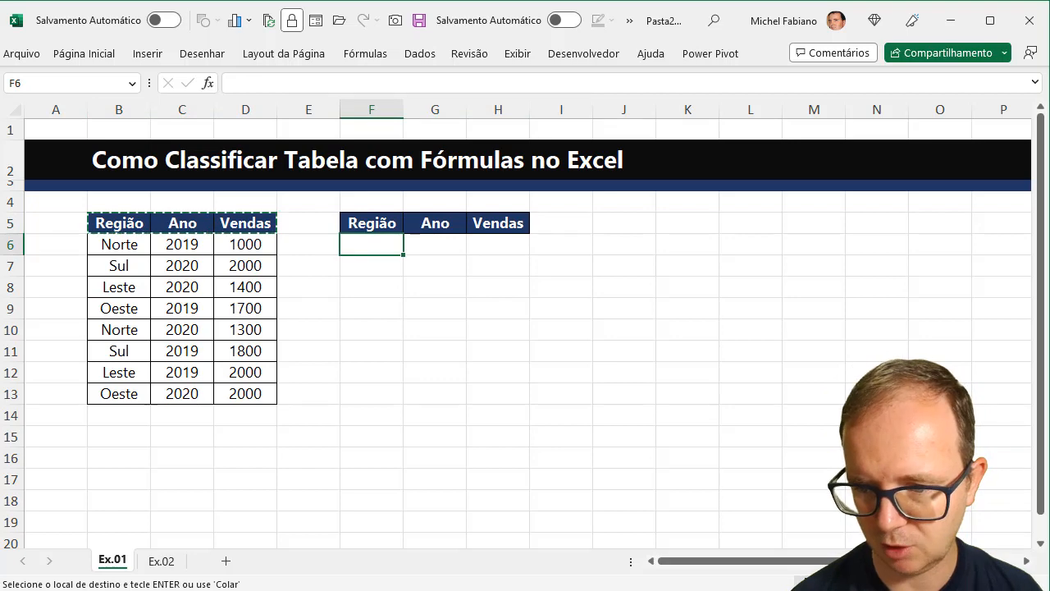
scroll(481, 320, "up", 2)
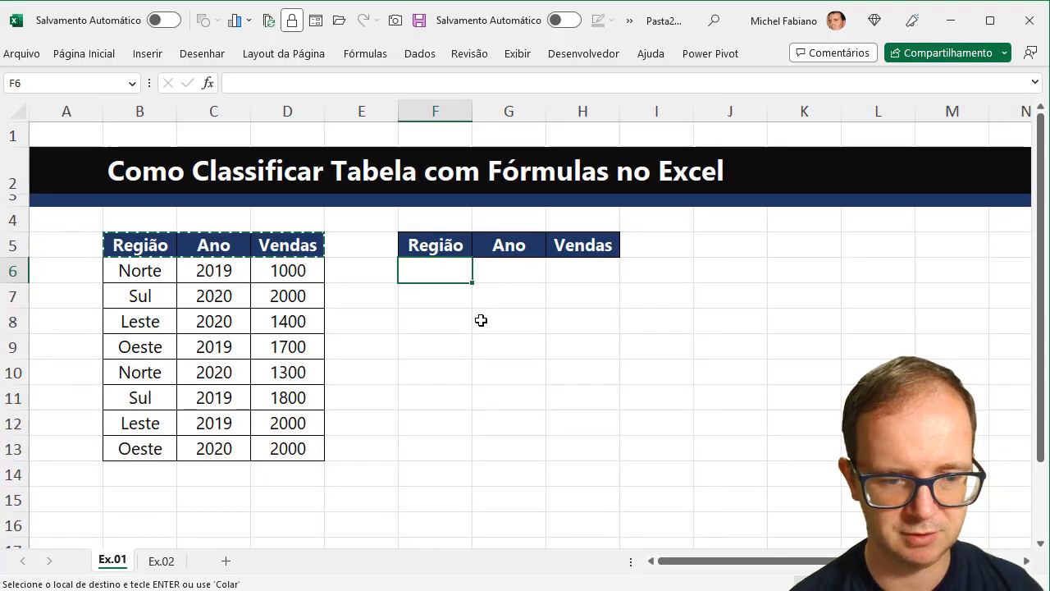
key("Escape")
type("=clas")
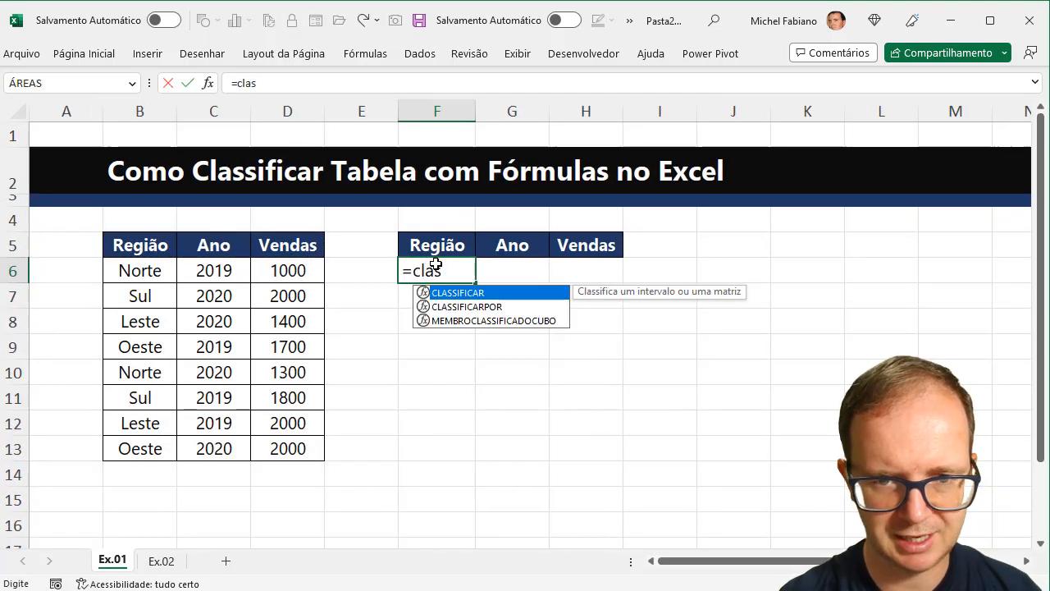
double_click(495, 293)
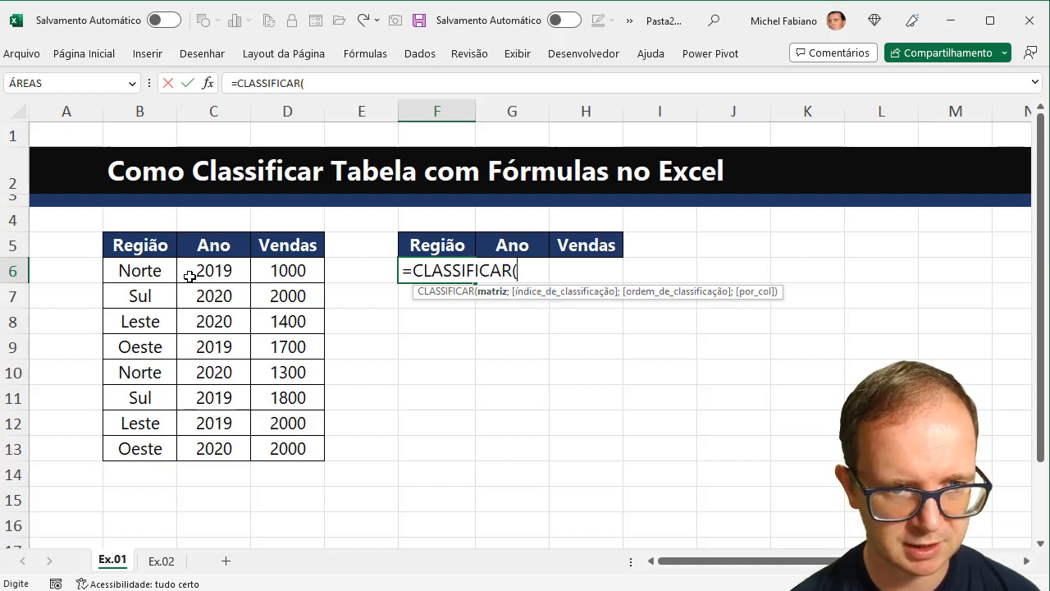
left_click_drag(155, 274, 273, 449)
type(";")
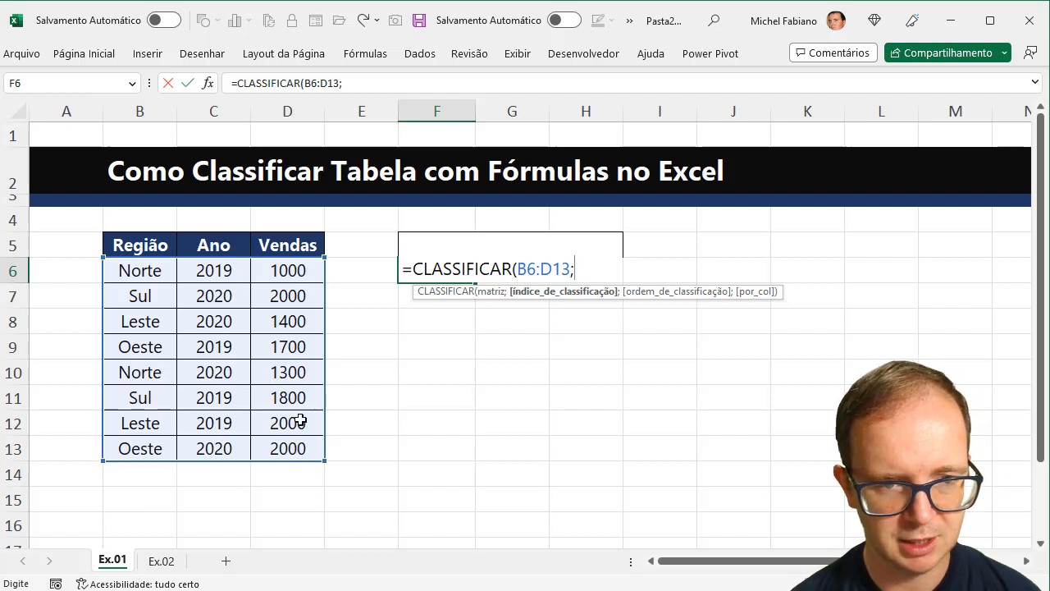
type("1")
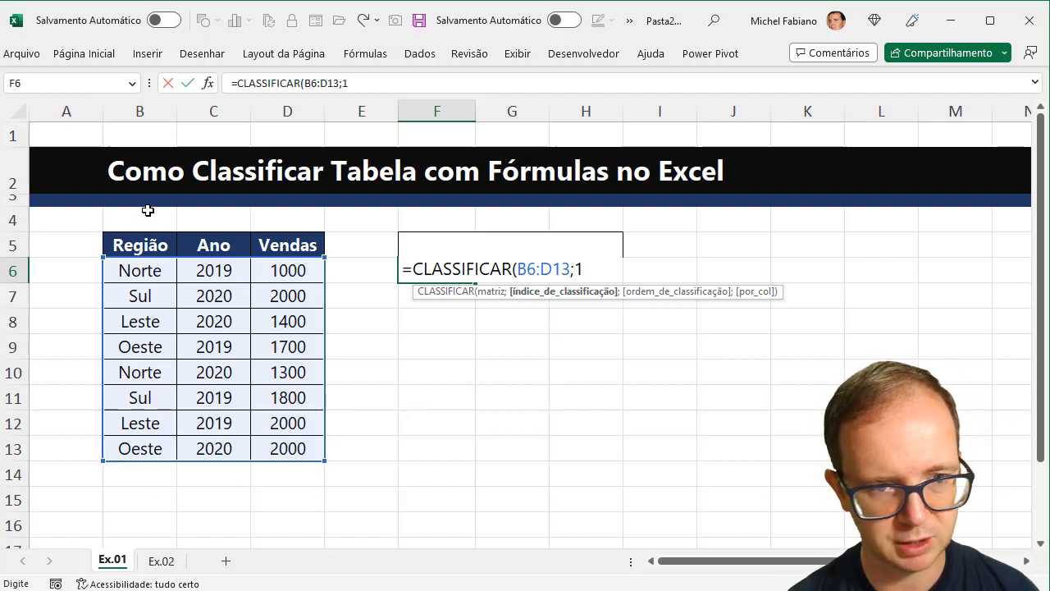
type(";")
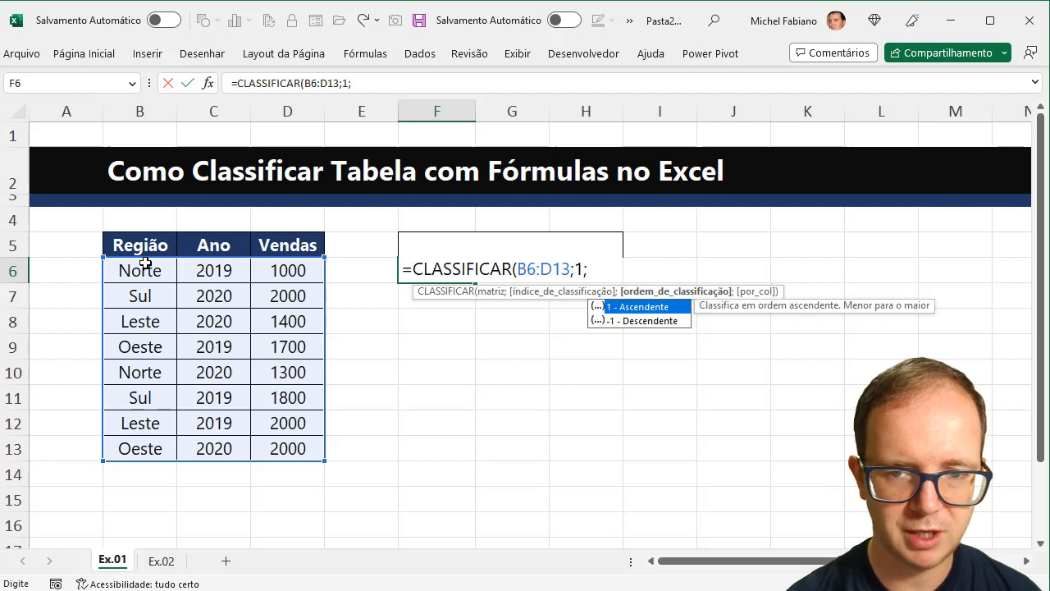
type("1")
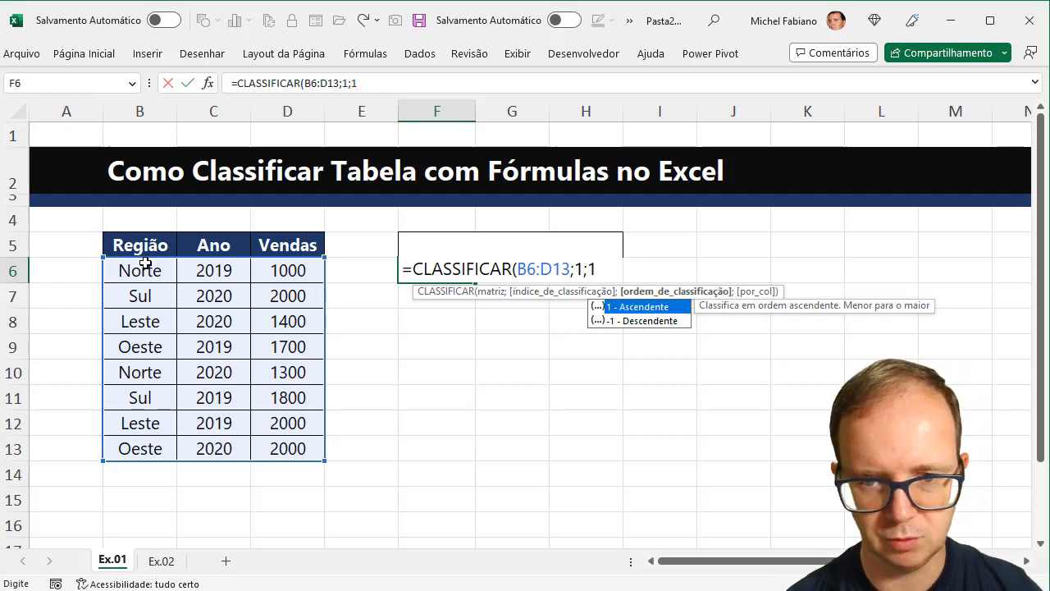
type(")")
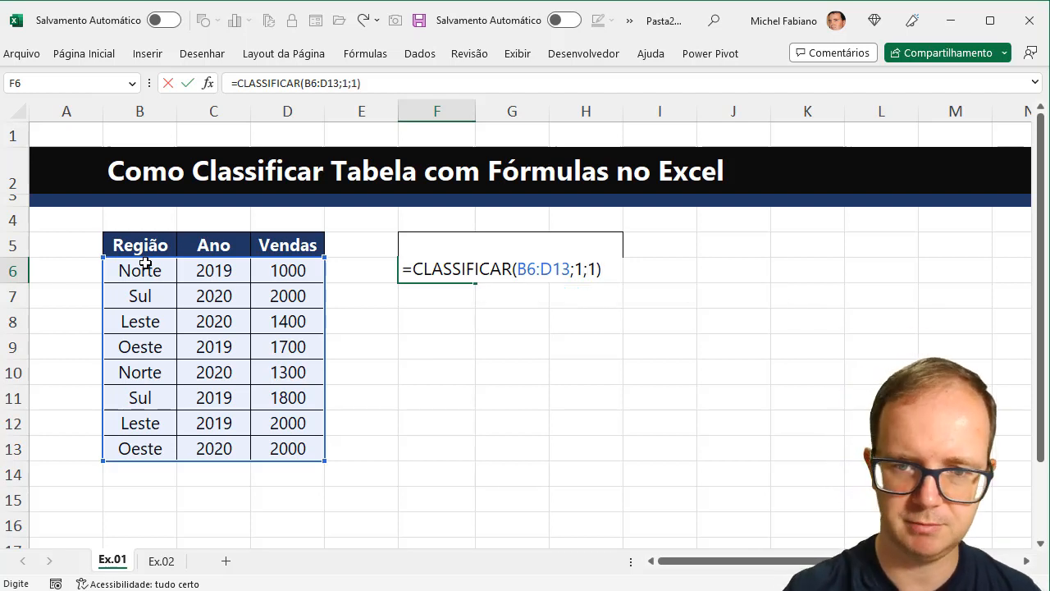
key("Return")
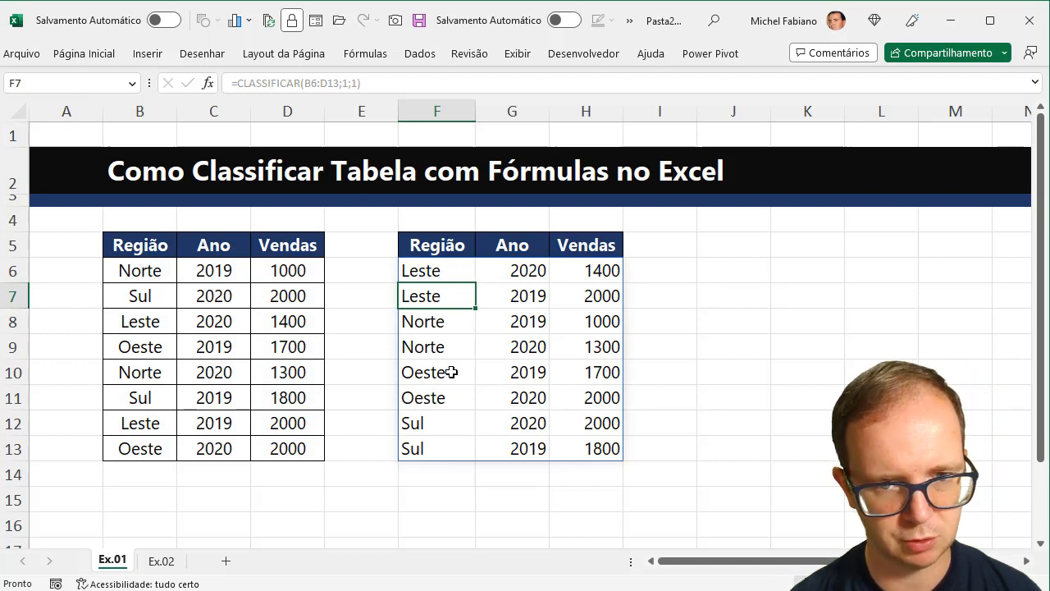
Step: Change the sort index in F6's CLASSIFICAR formula to 2 so the table is sorted by Ano
left_click(448, 271)
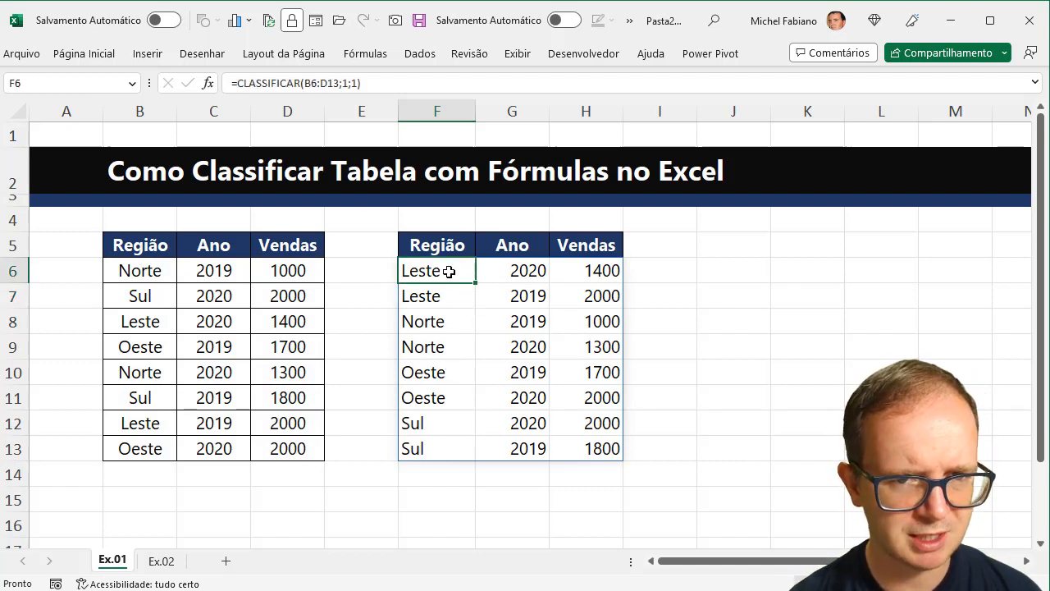
double_click(448, 272)
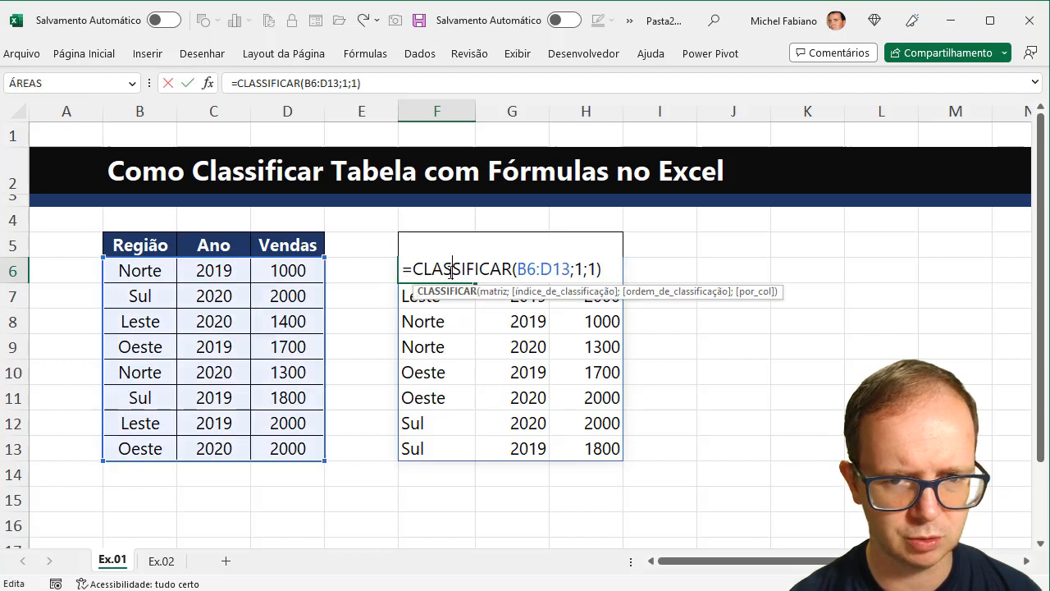
left_click(583, 271)
key("BackSpace")
type("2")
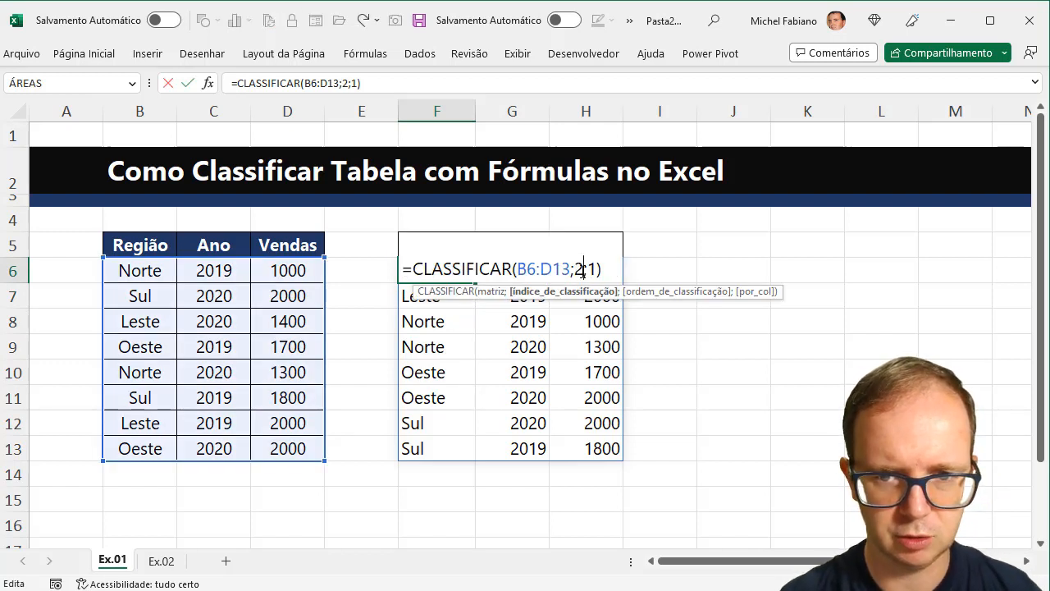
key("Return")
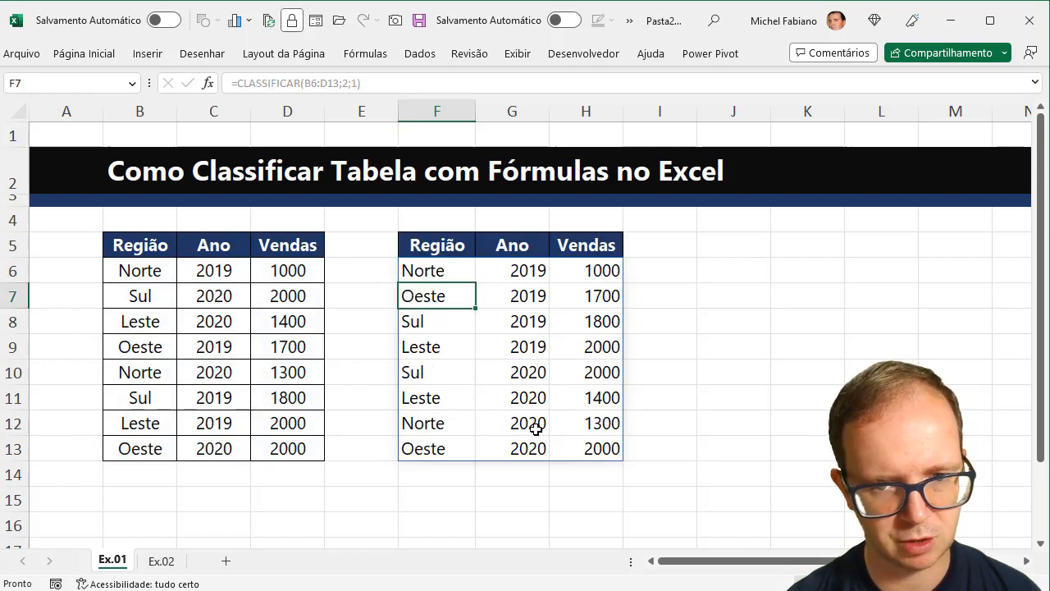
Step: Change the sort index in F6's CLASSIFICAR formula to 3 so the table is sorted by Vendas
left_click(450, 274)
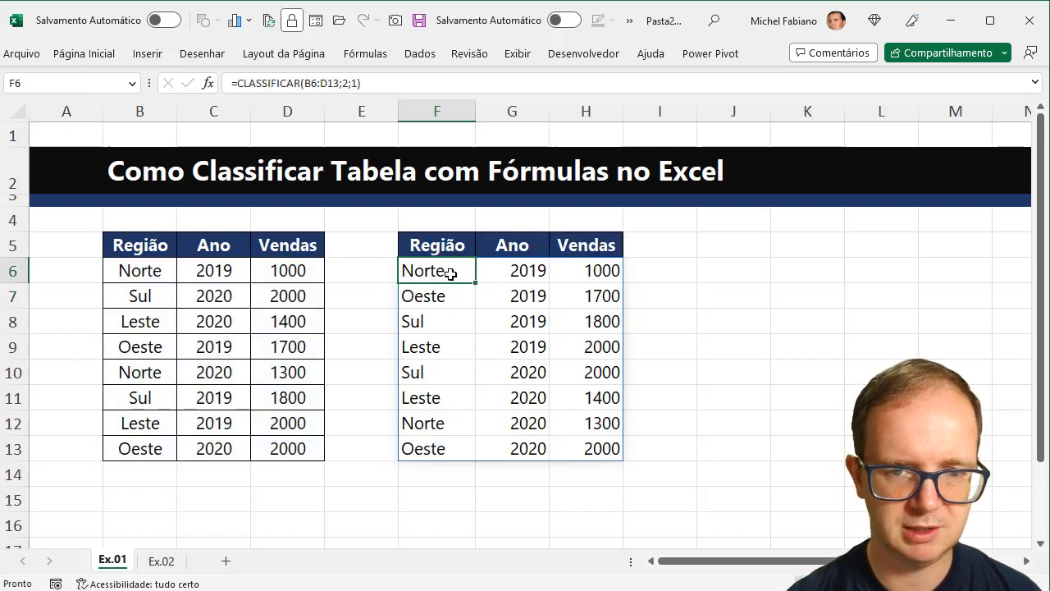
double_click(451, 274)
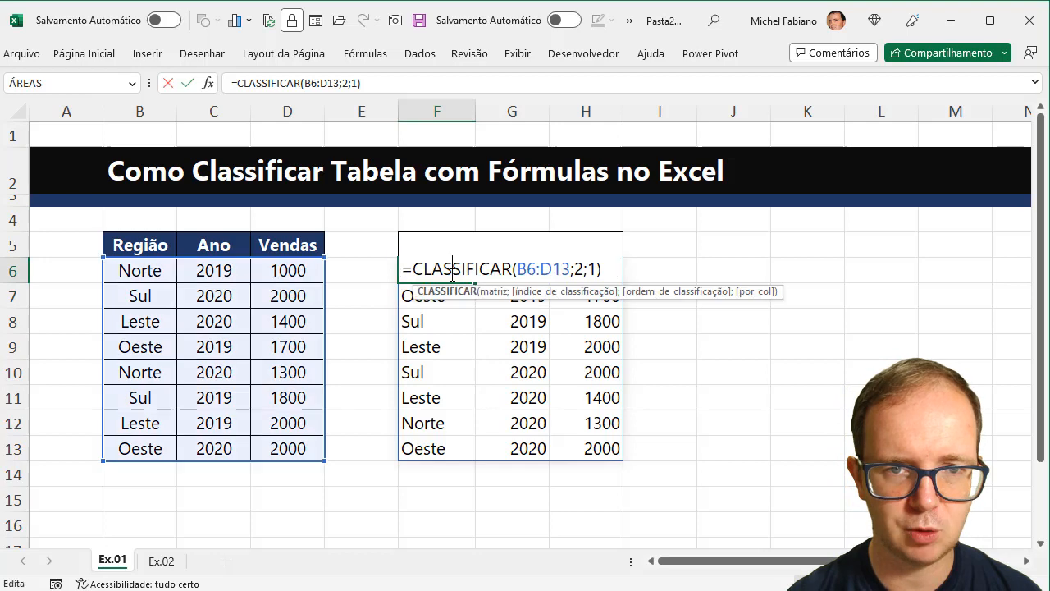
left_click(584, 270)
key("BackSpace")
type("3")
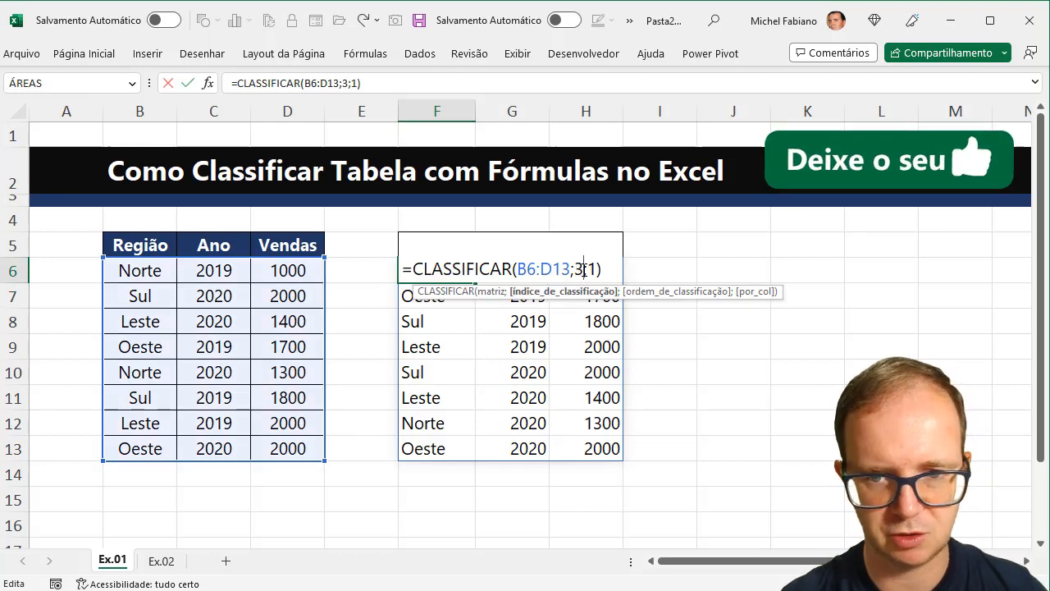
key("Return")
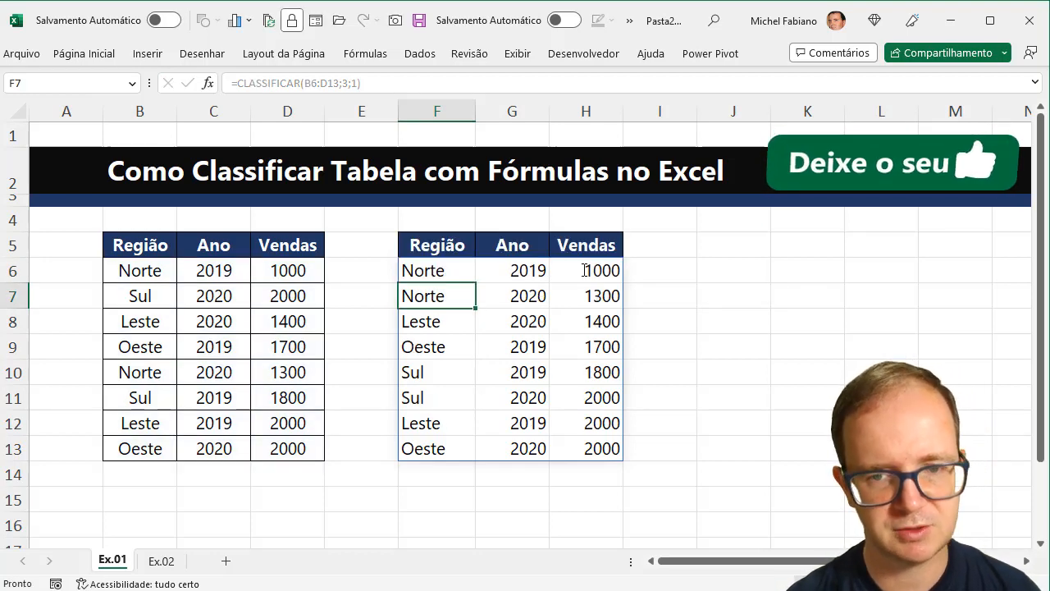
Step: Set the sort order in F6's CLASSIFICAR formula to -1 for descending order
left_click(416, 276)
double_click(416, 276)
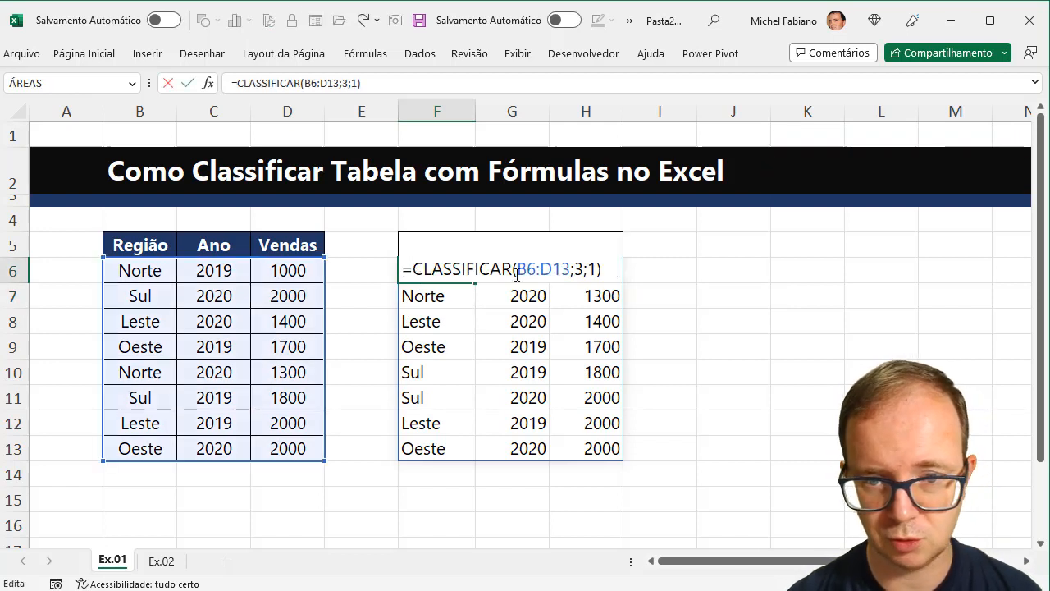
left_click(597, 268)
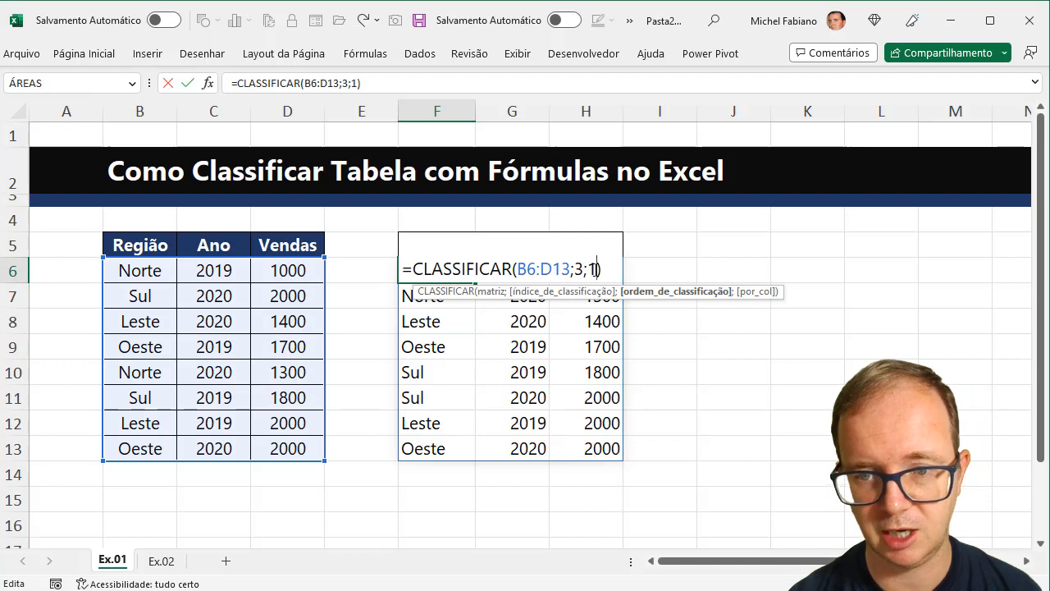
key("BackSpace")
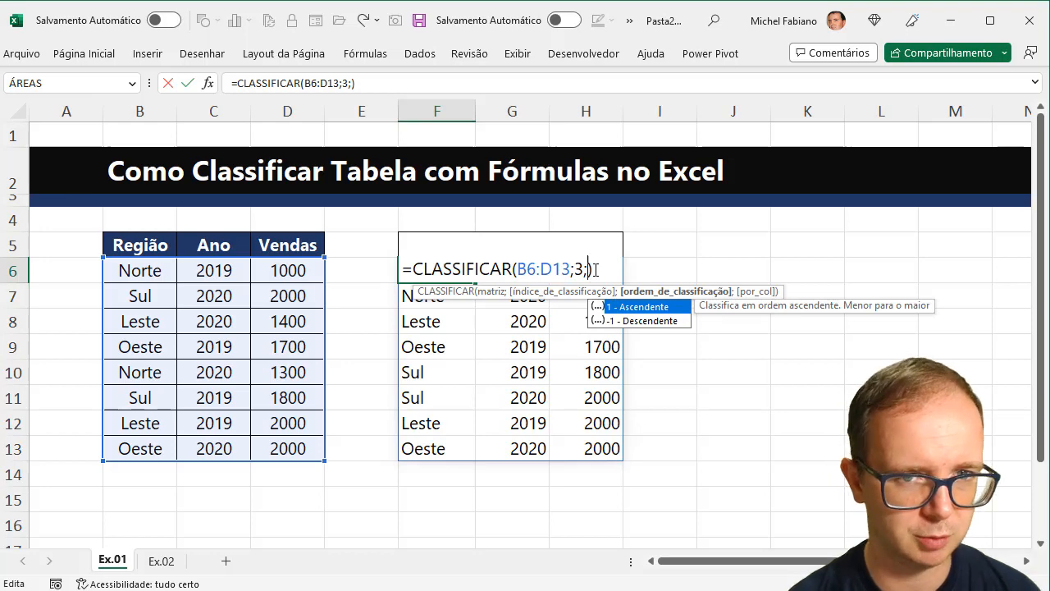
type("-1")
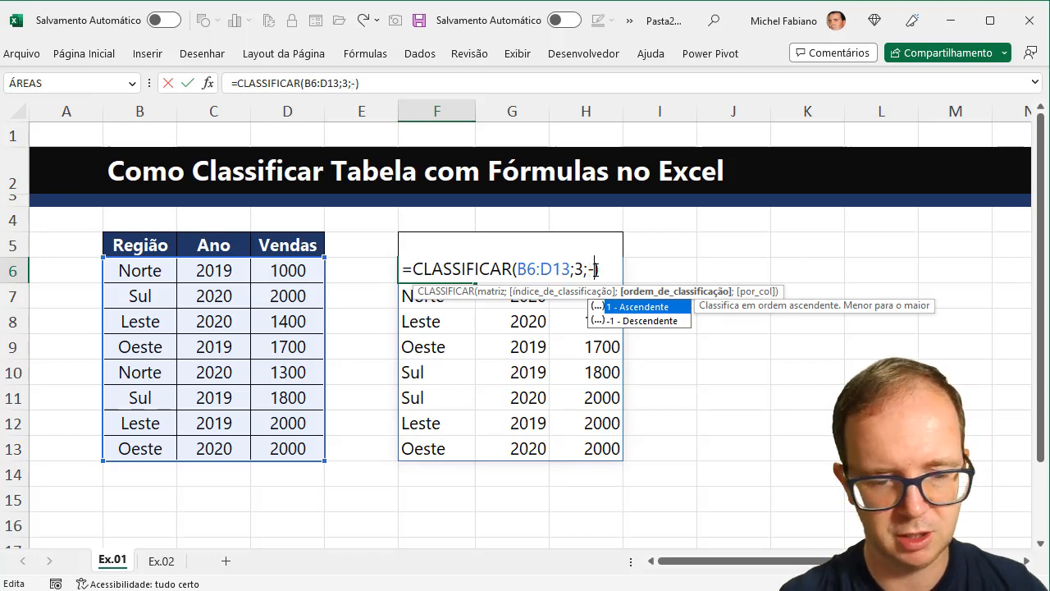
key("Return")
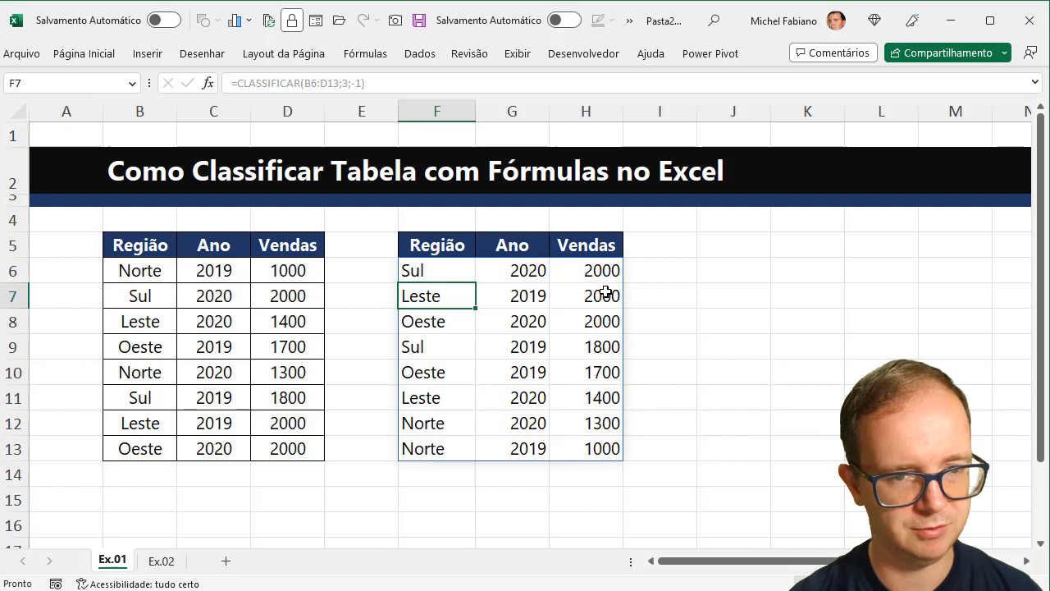
Step: Set the sort index in F6 to 2, making the formula =CLASSIFICAR(B6:D13;2;-1) to sort by Ano in descending order
left_click(445, 273)
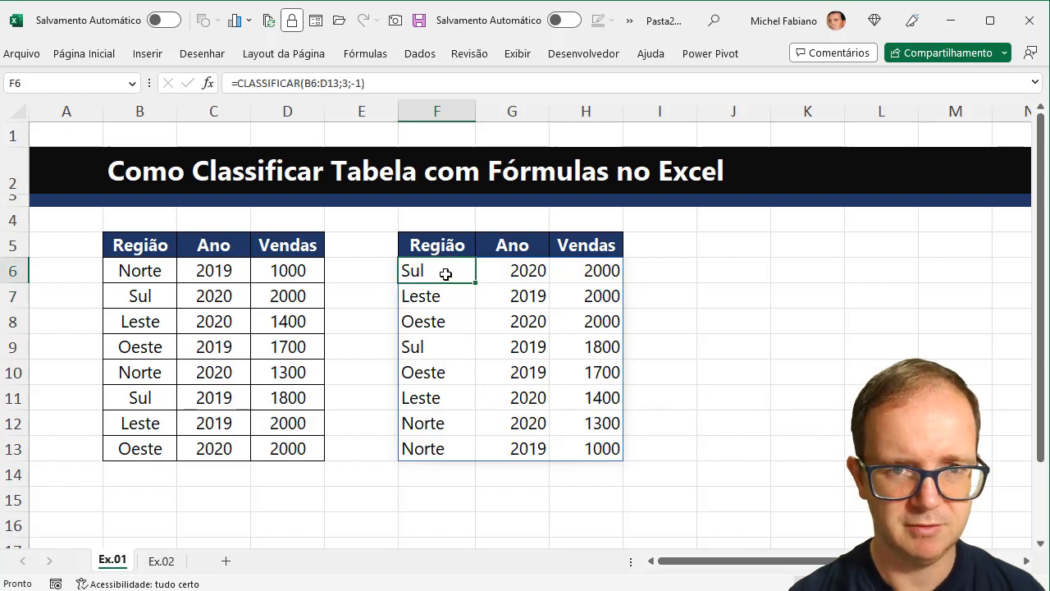
double_click(452, 271)
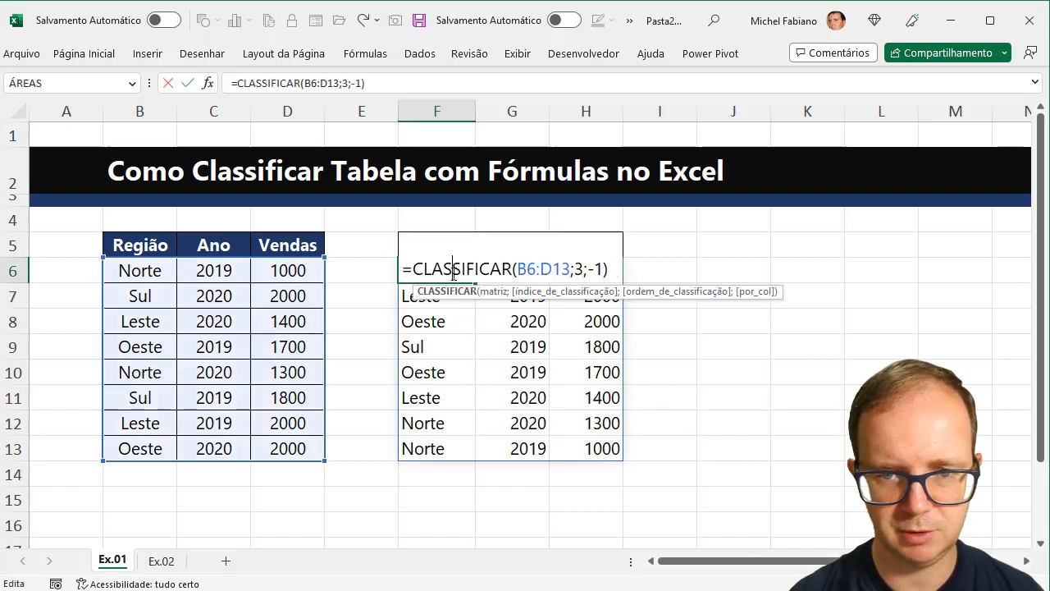
left_click(579, 268)
key("Delete")
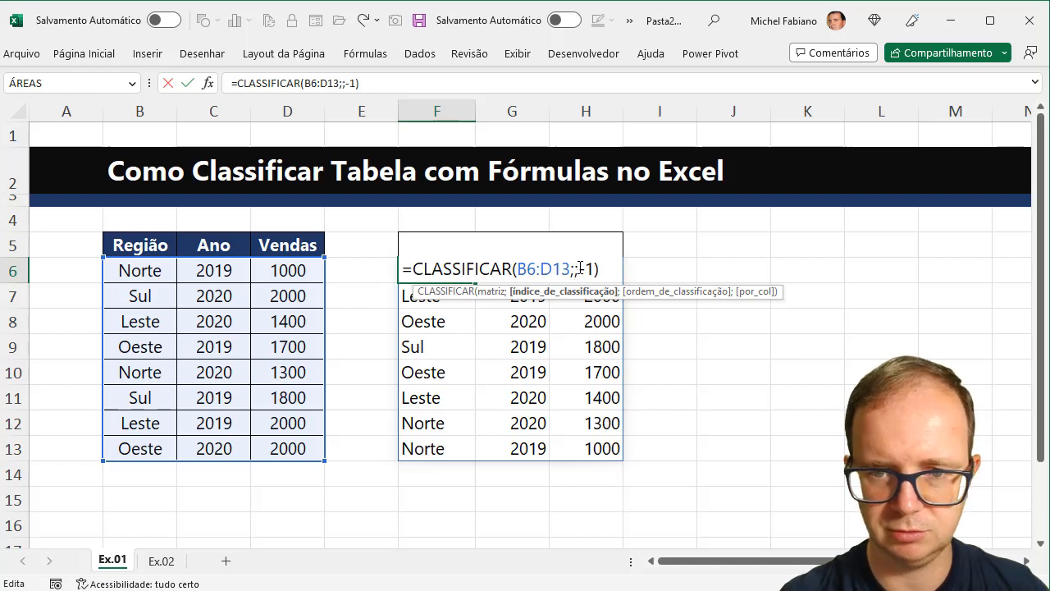
type("1")
key("BackSpace")
type("21")
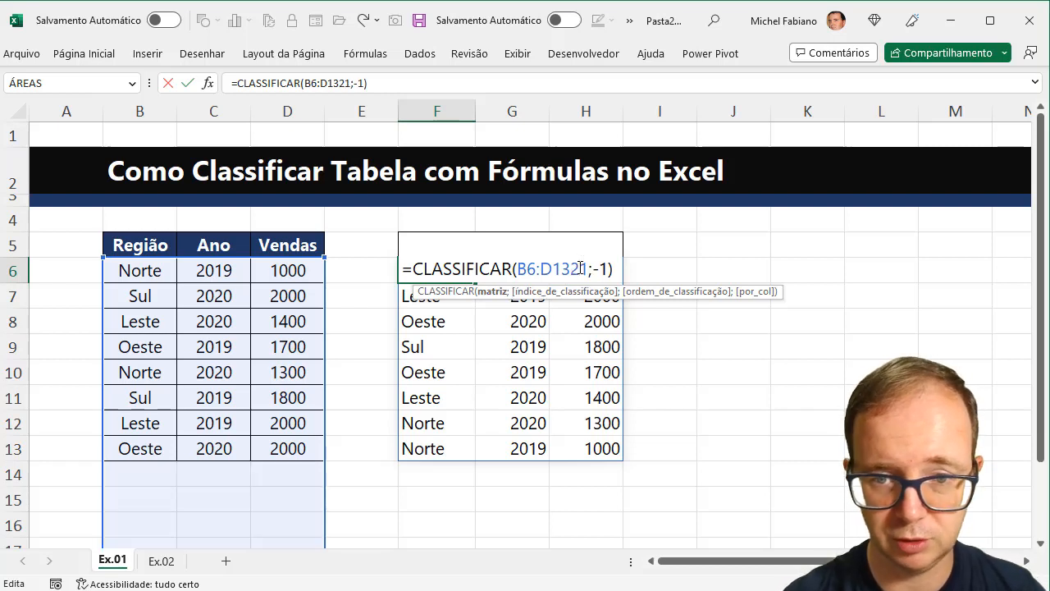
key("BackSpace")
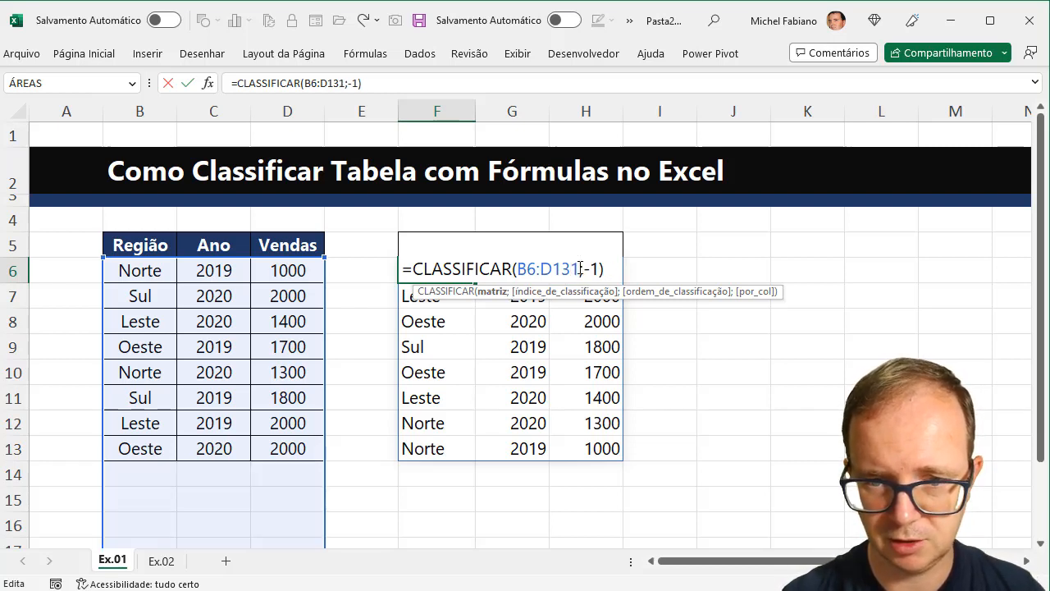
key("Delete")
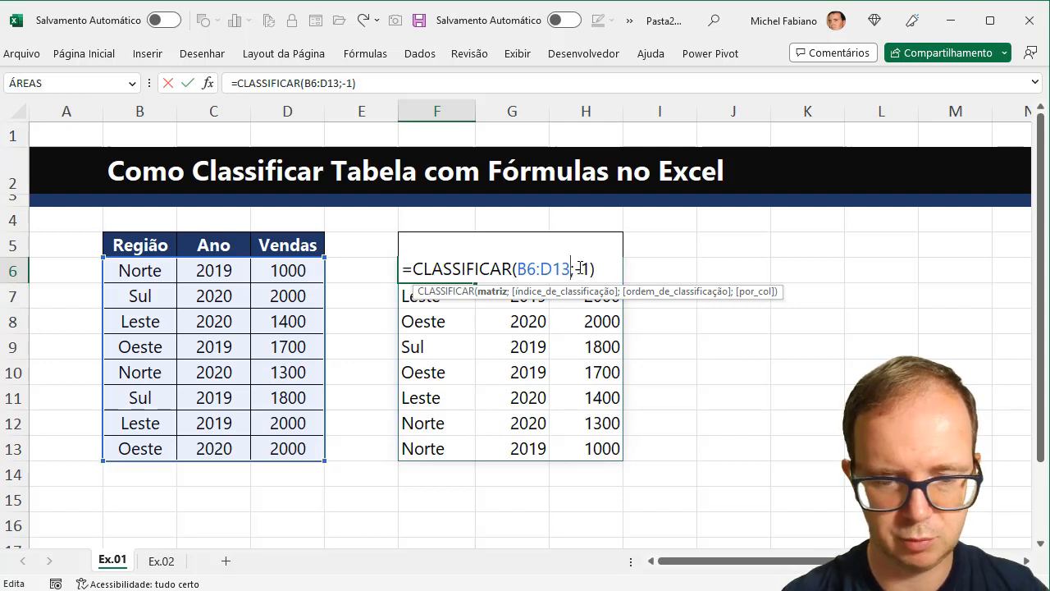
type(";2")
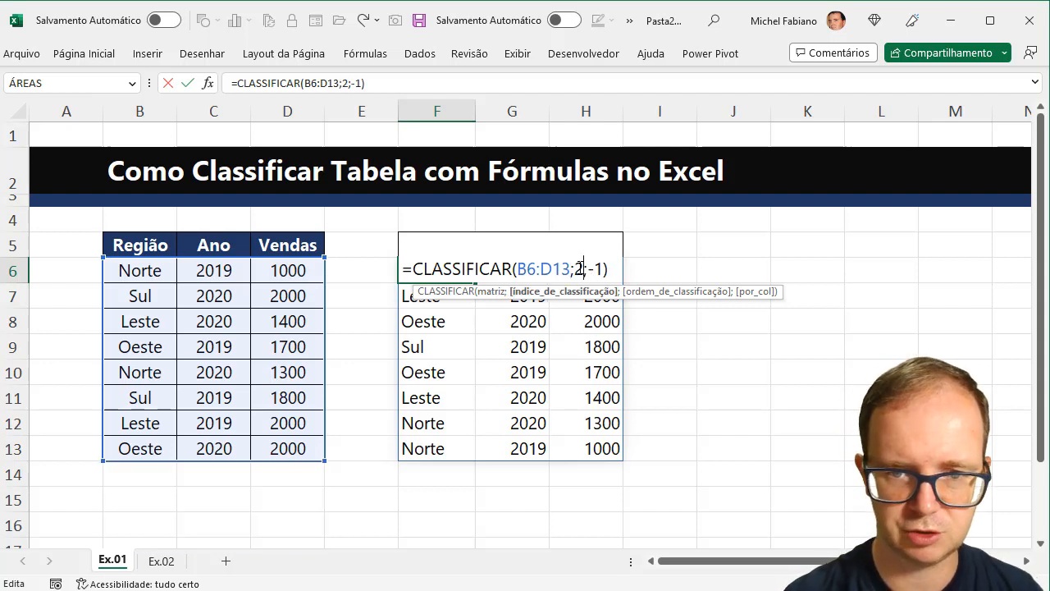
key("Return")
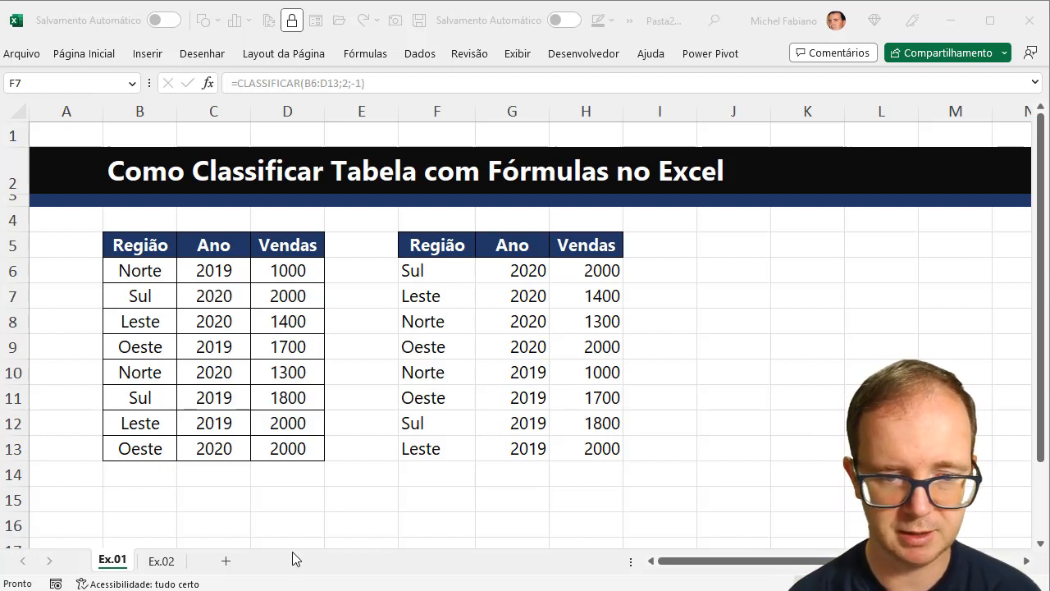
Step: Switch to the Ex.02 worksheet
left_click(161, 561)
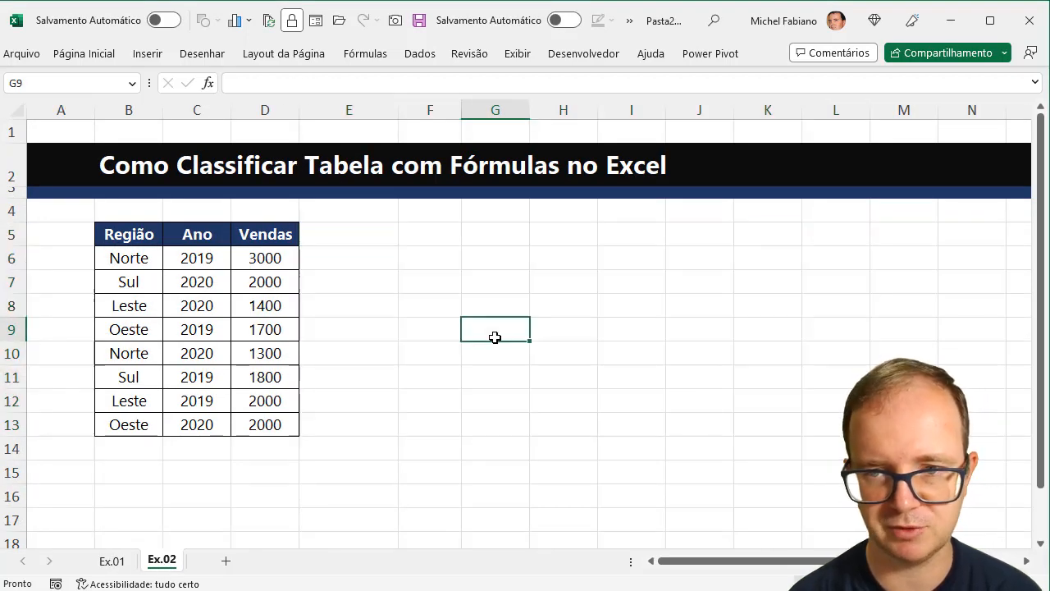
Step: Add the column header "Lin()" in cell E5, beside the Vendas header
left_click(354, 235)
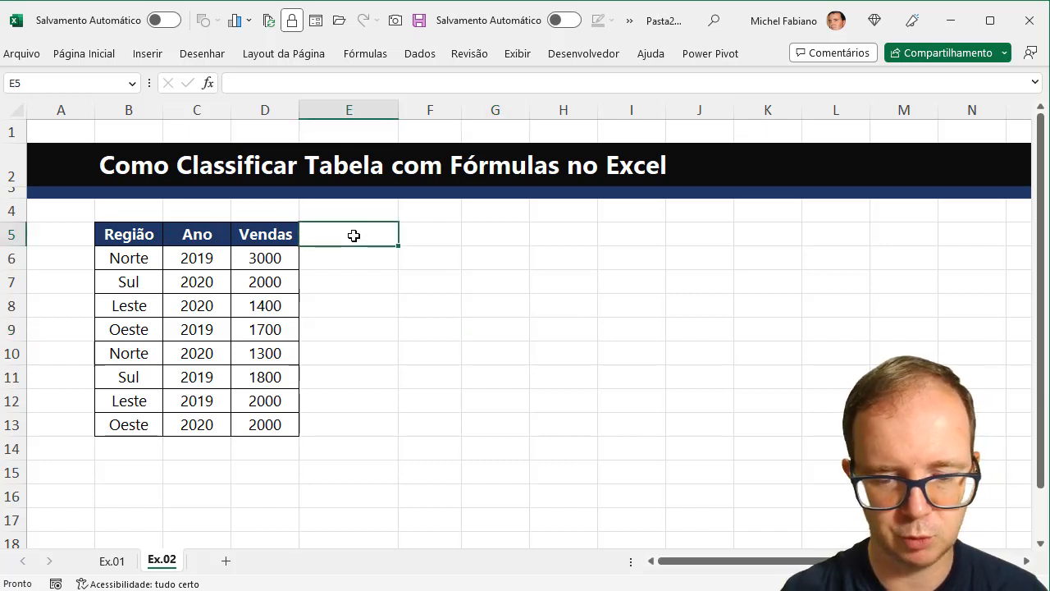
type("Lin")
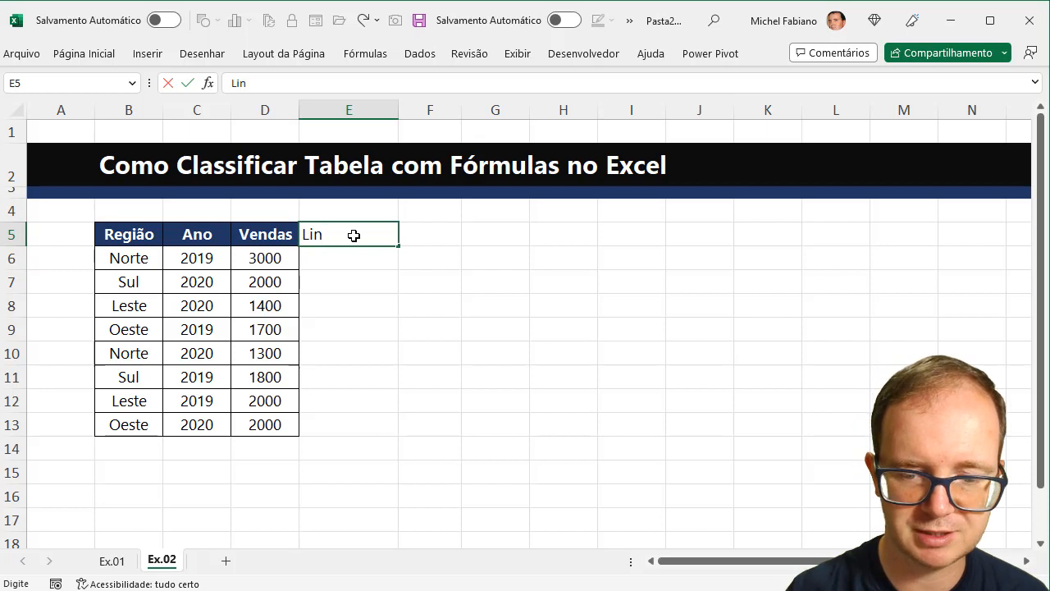
type("()")
key("Return")
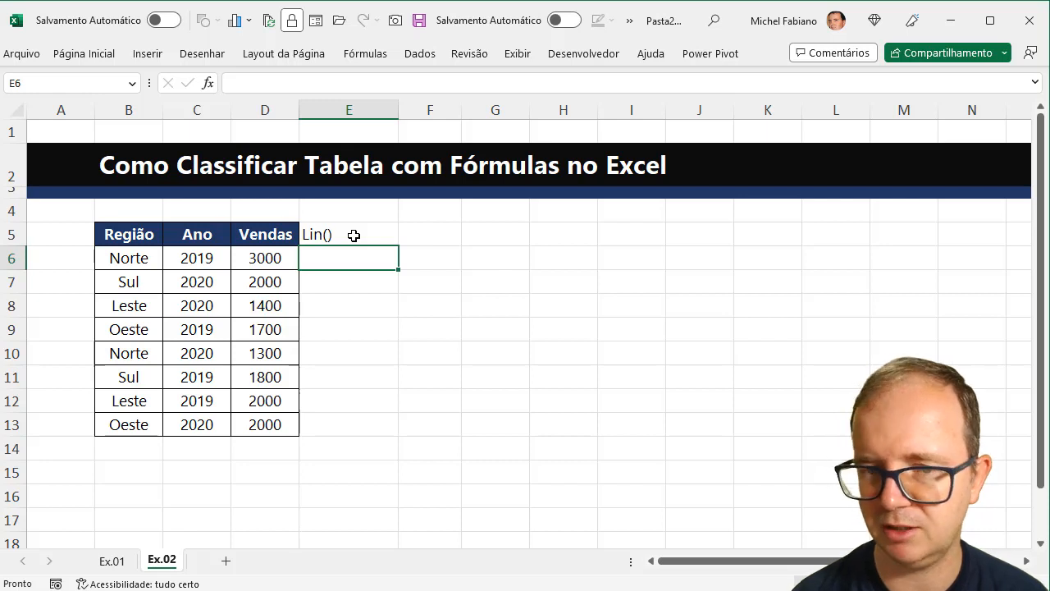
Step: Enter =LIN(D6) in E6 and fill the formula down to E13
type("=lin")
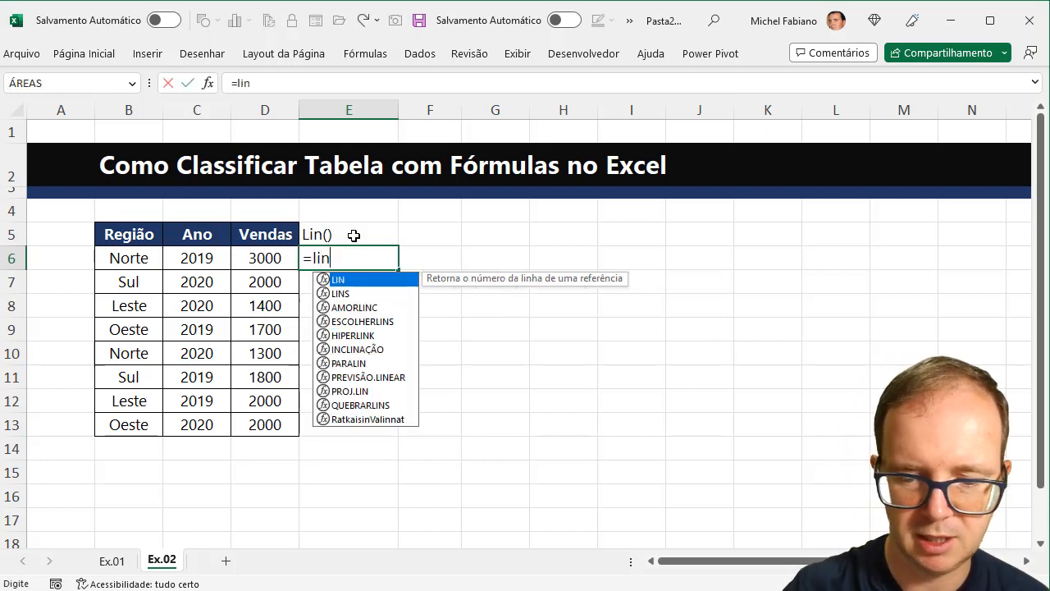
type("(")
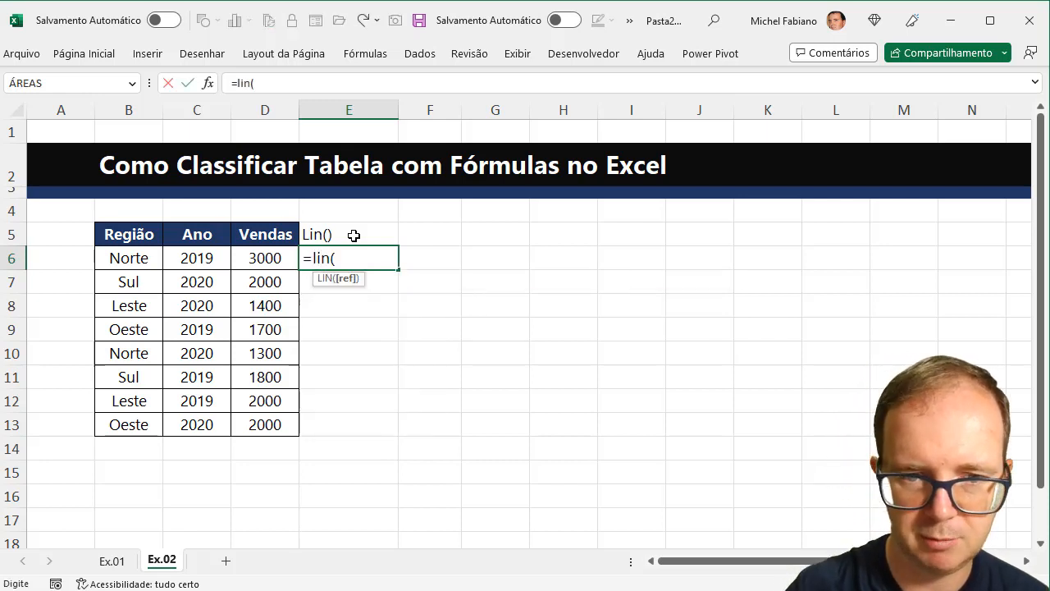
left_click(265, 259)
type(")")
key("Return")
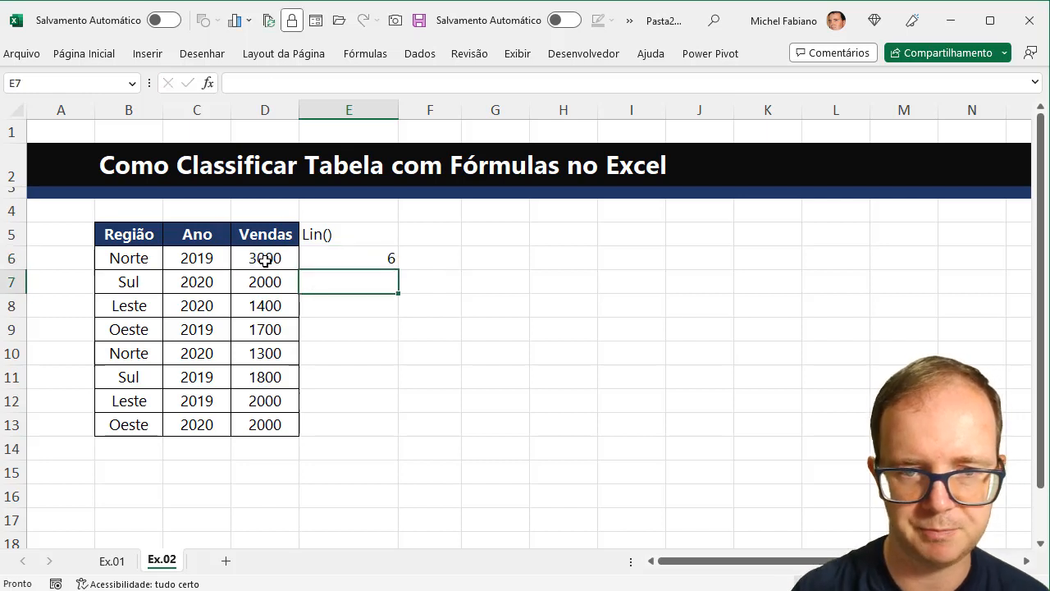
left_click(350, 259)
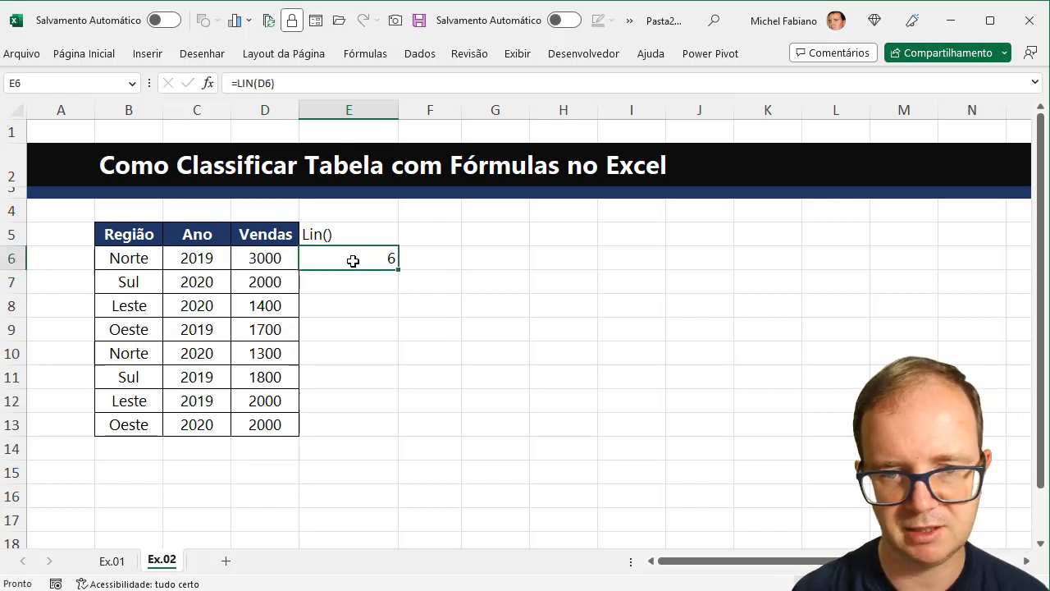
left_click(392, 280)
left_click(391, 259)
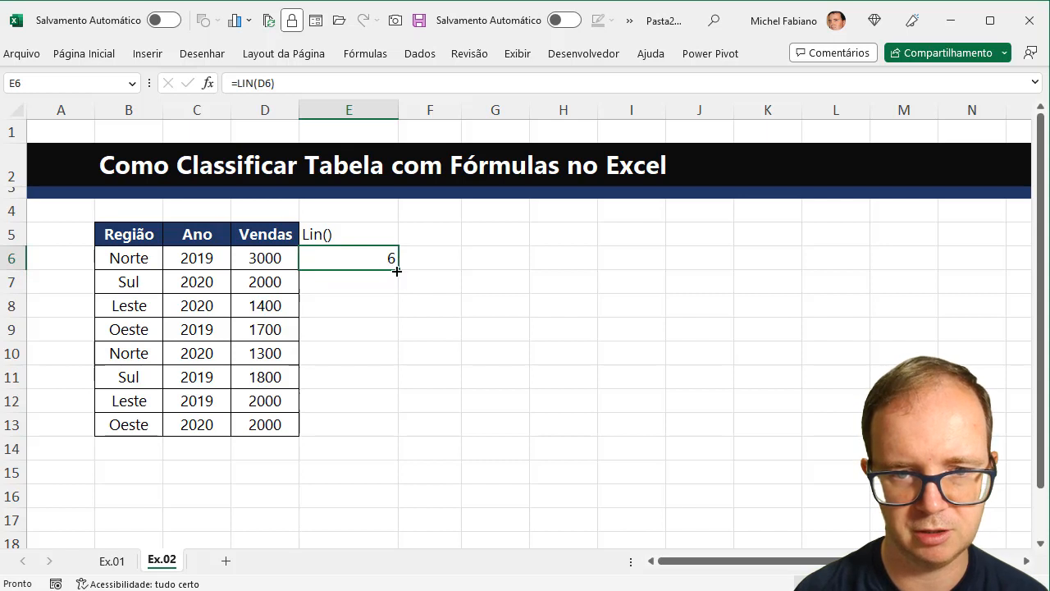
double_click(396, 271)
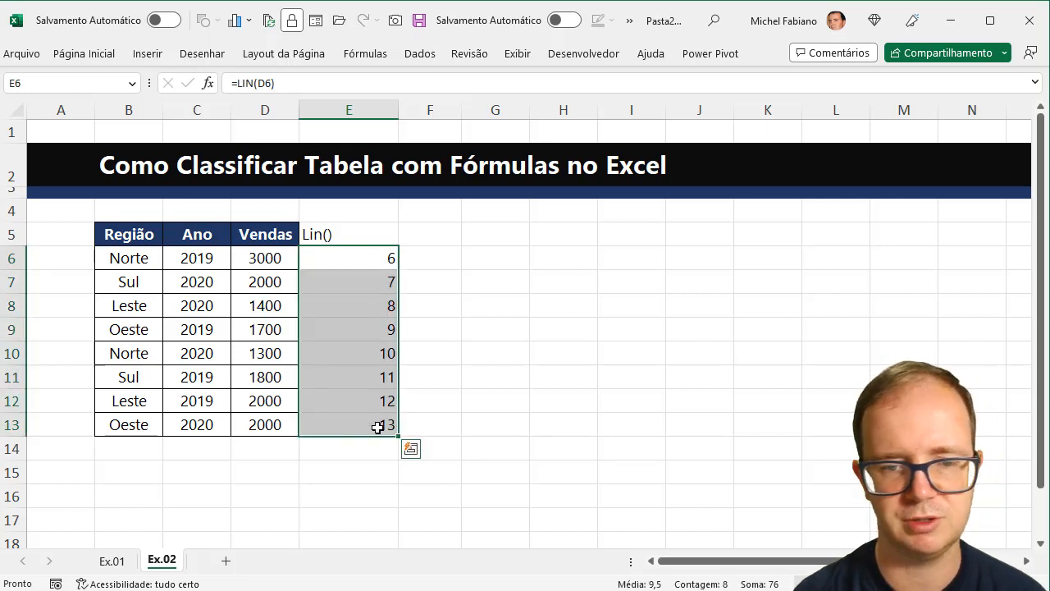
Step: Add the column header "Ordem" in cell F5
left_click(445, 231)
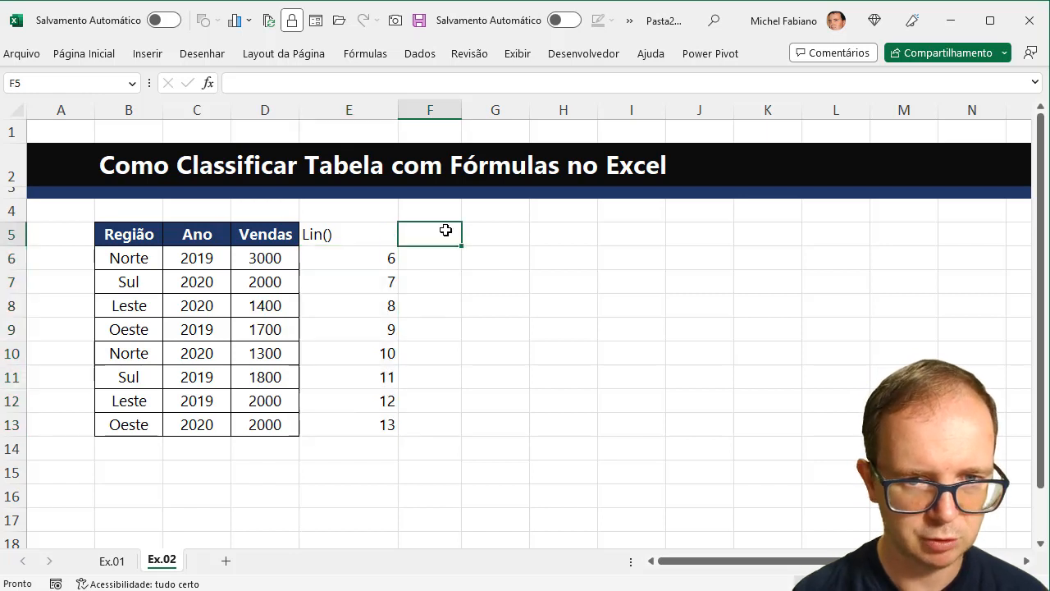
type("Ordem")
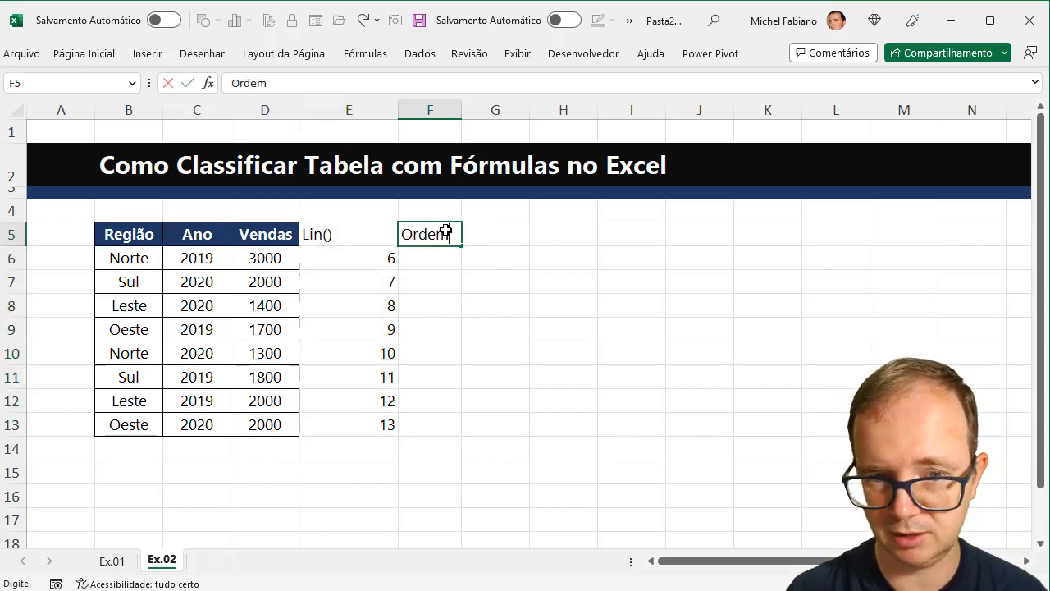
key("Return")
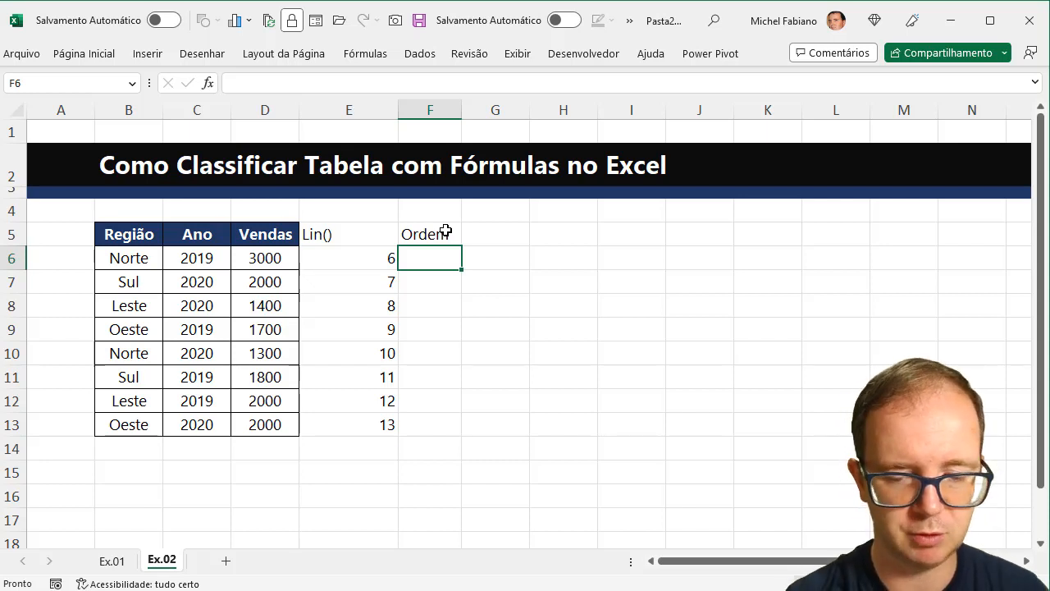
Step: Rank the Vendas values by entering =ORDEM(D6;$D$6:$D$13) in F6 and filling it down to F13
type("=ordem(")
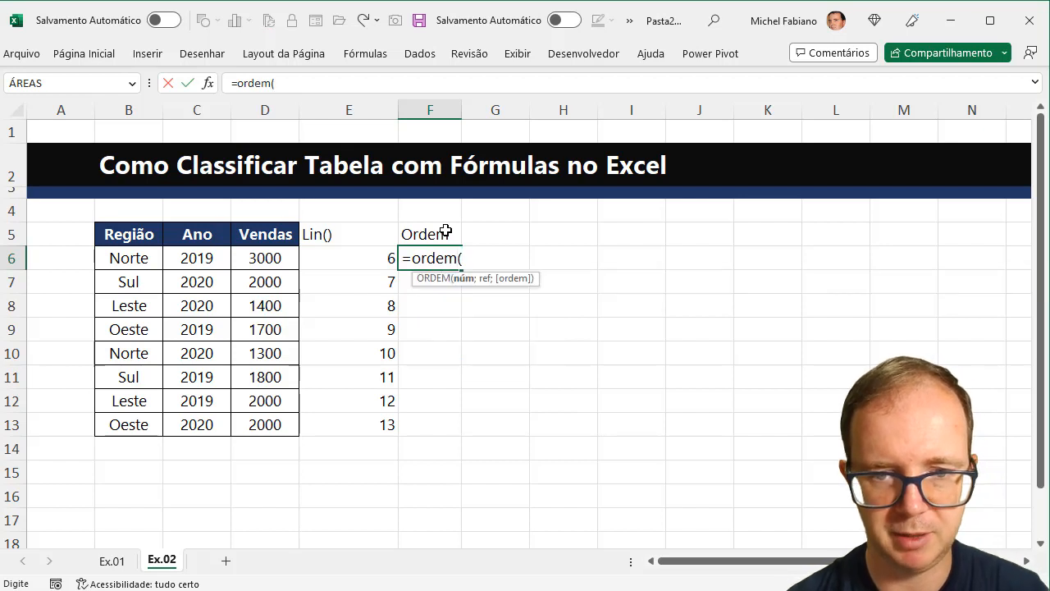
left_click(270, 258)
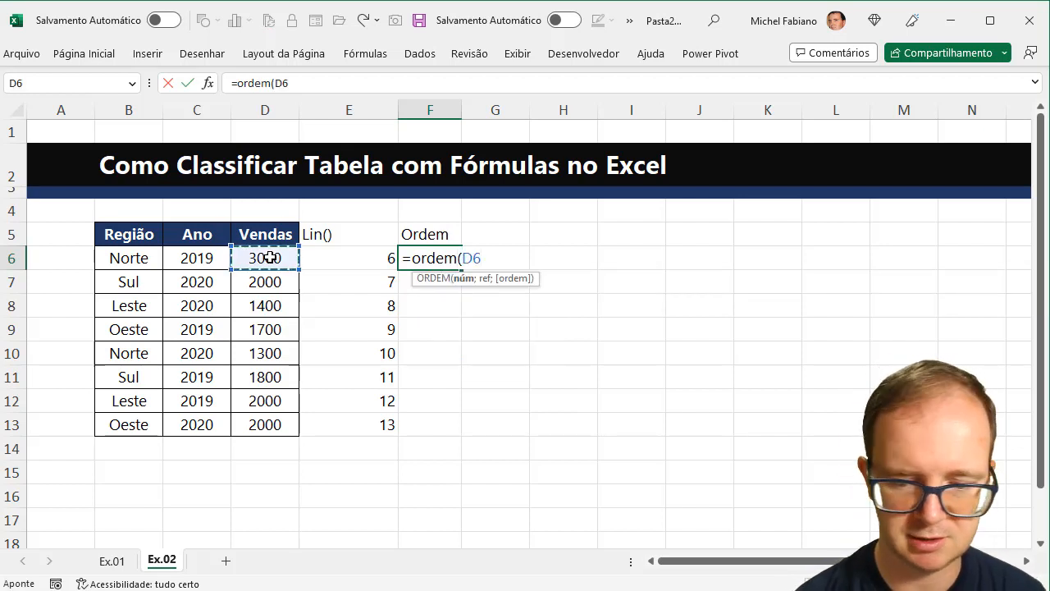
type(";")
left_click_drag(270, 258, 280, 424)
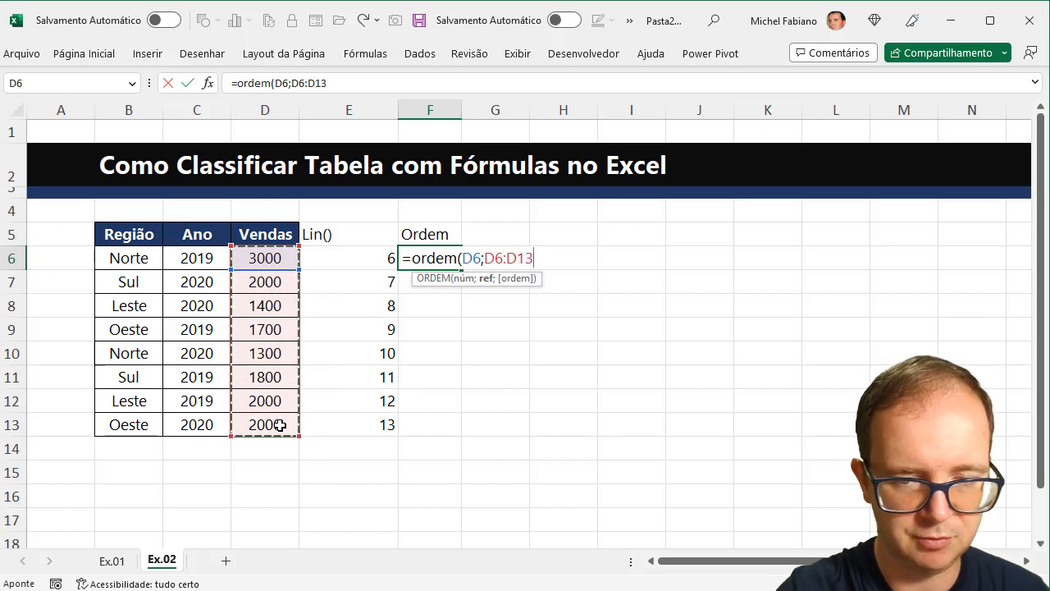
key("F4")
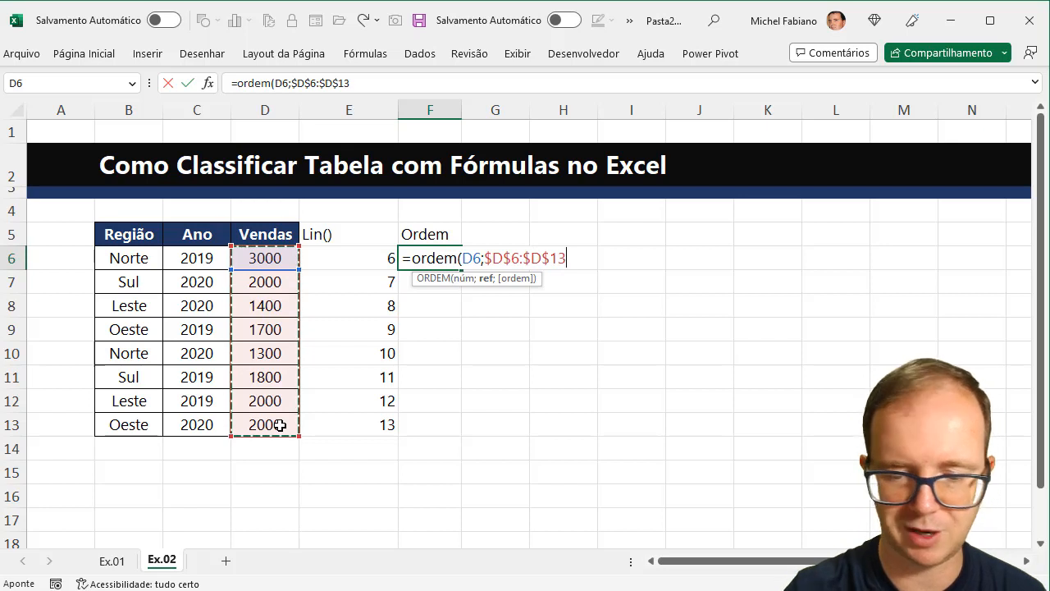
type(")")
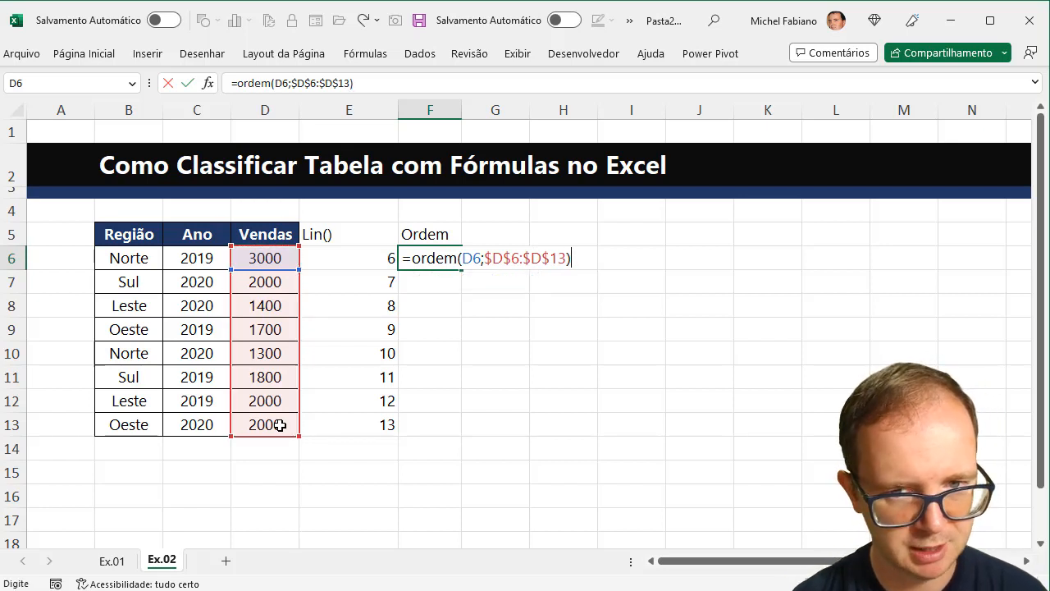
key("Return")
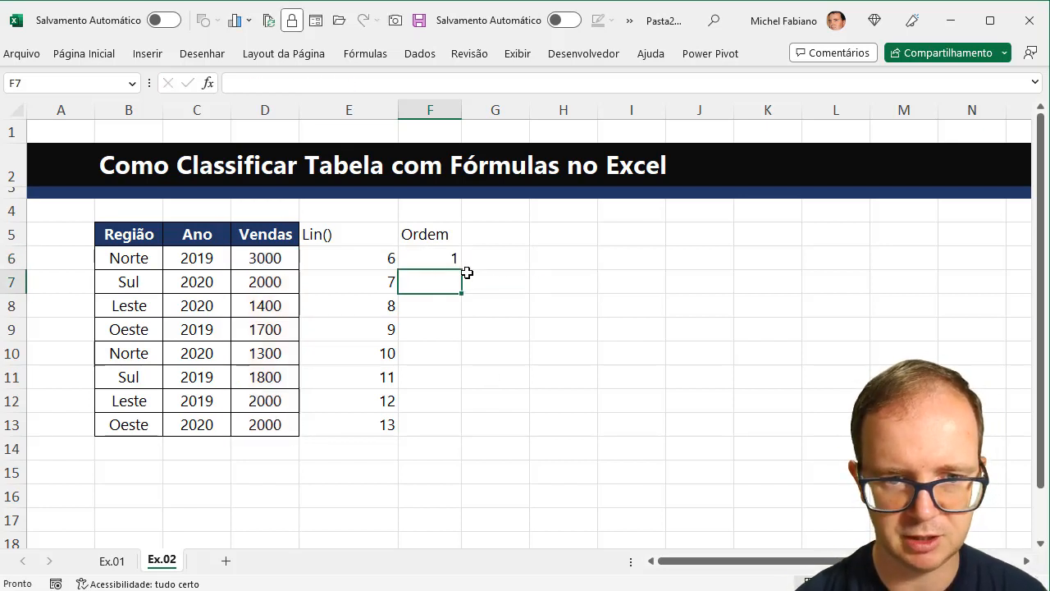
left_click(442, 260)
double_click(461, 271)
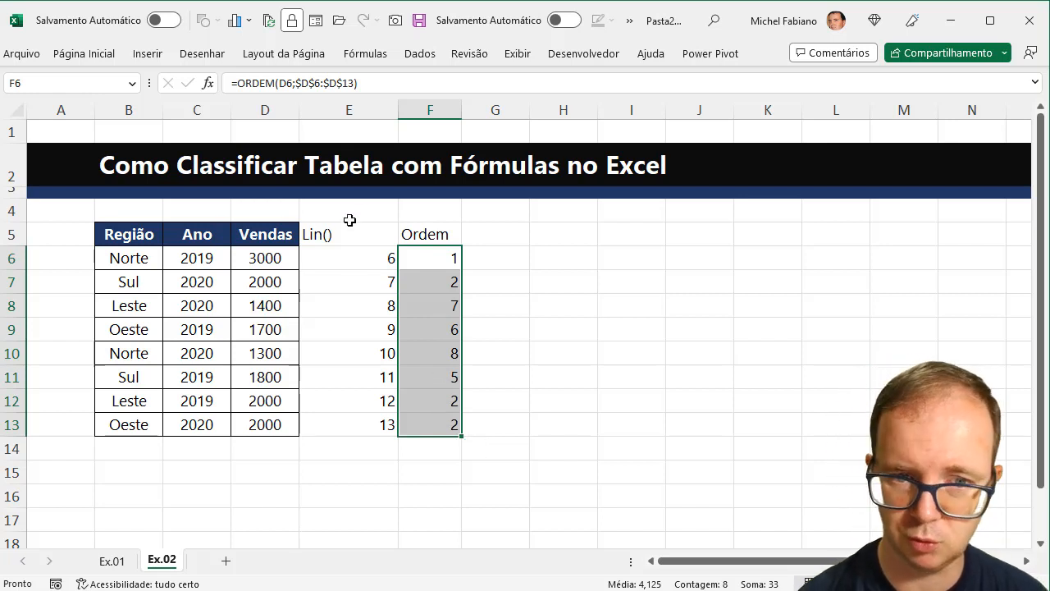
Step: Add the column header "Ordem.Eq" in cell G5
left_click(518, 232)
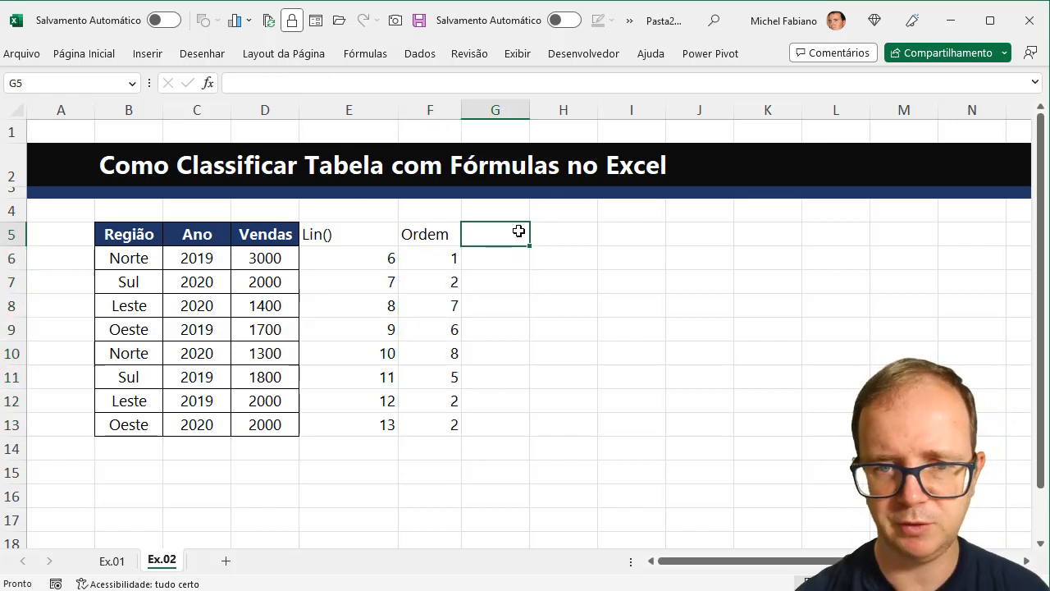
type("Ordem.E")
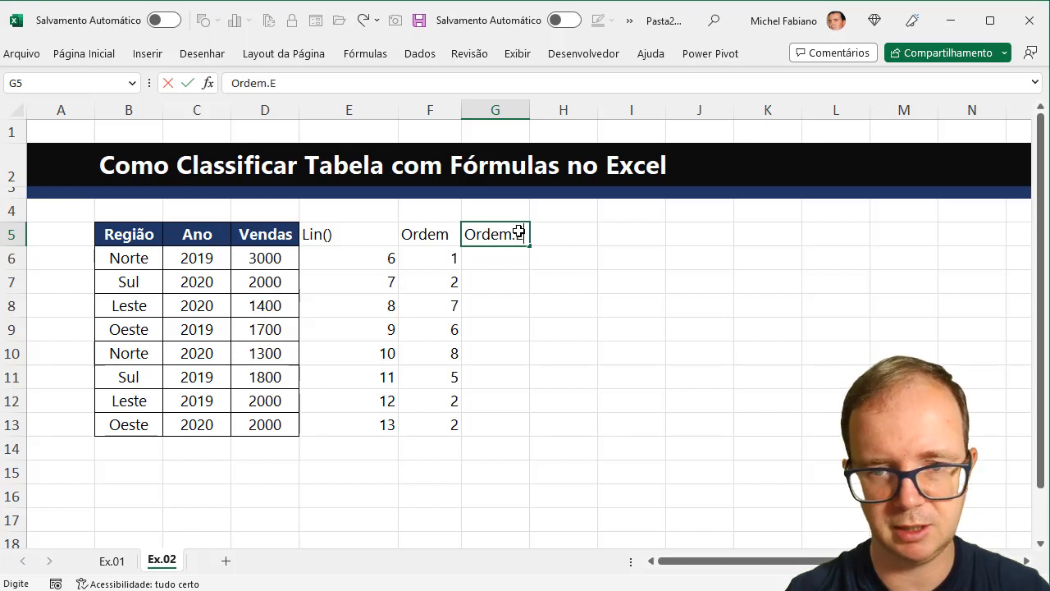
type("q")
key("Return")
Step: Enter =ORDEM.EQ(D6;$D$6:$D$13) in G6 and fill the formula down to G13
type("=ord")
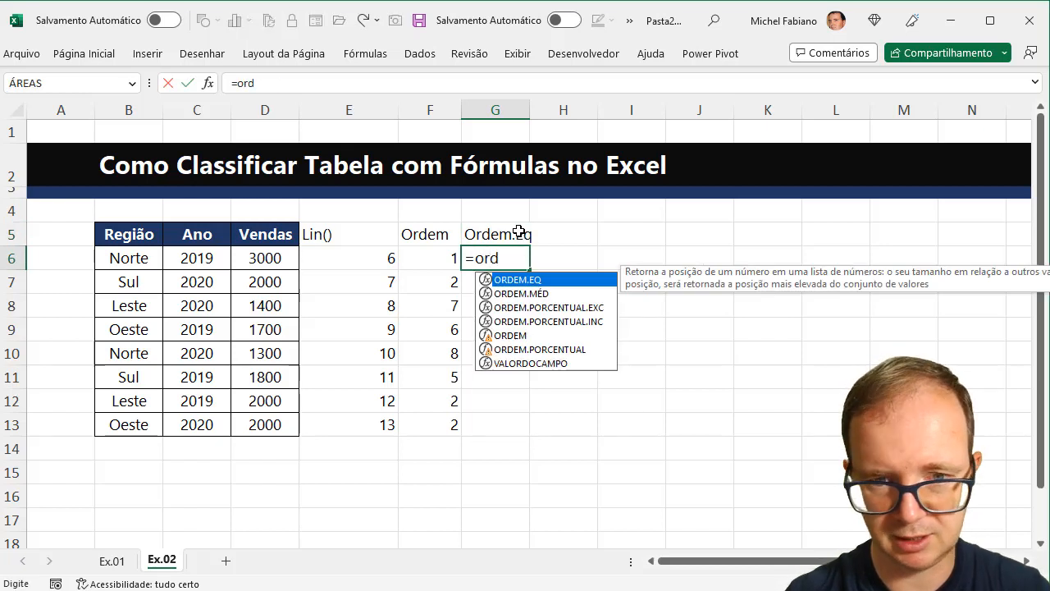
type("em")
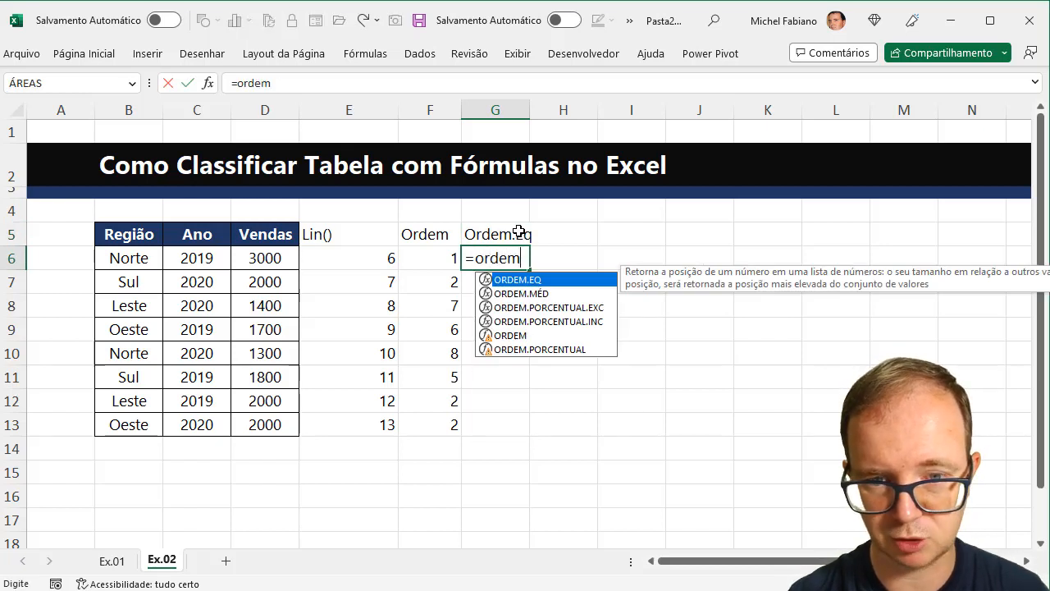
double_click(525, 281)
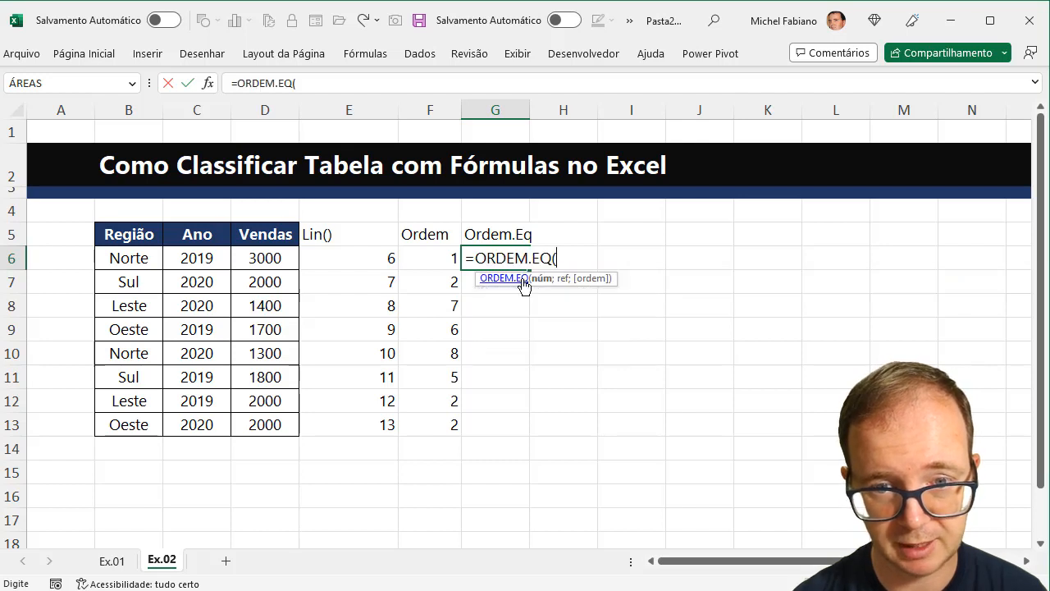
left_click(282, 260)
type(";")
left_click_drag(281, 259, 276, 417)
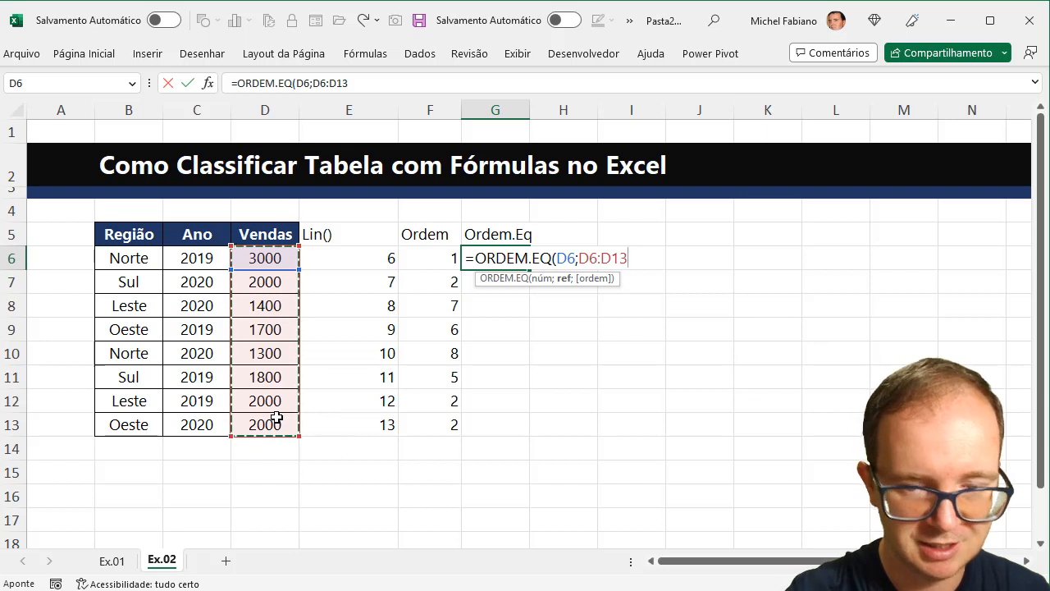
key("F4")
type(")")
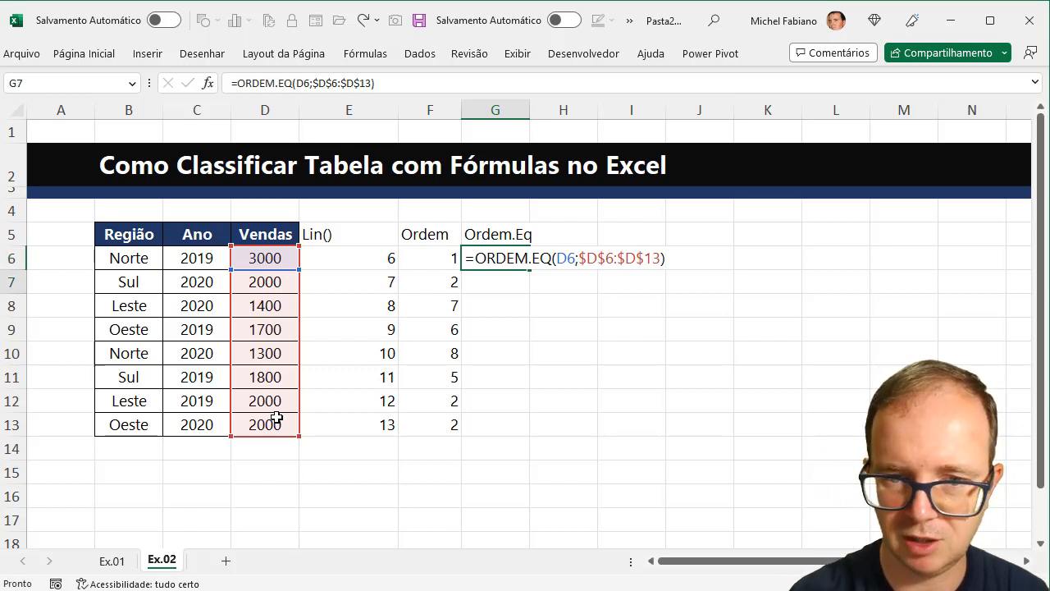
key("Return")
left_click(522, 256)
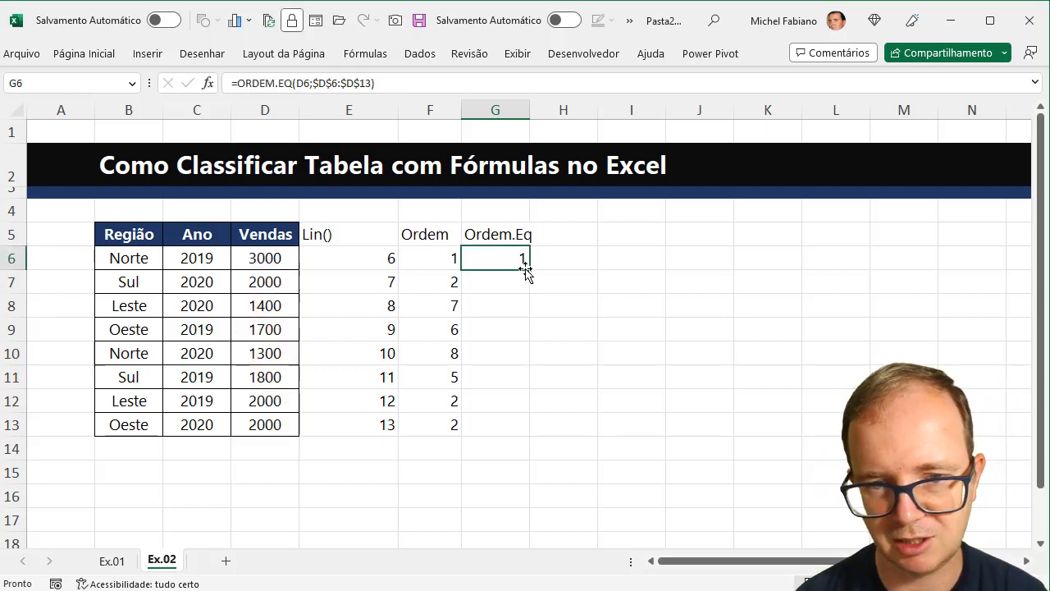
double_click(530, 271)
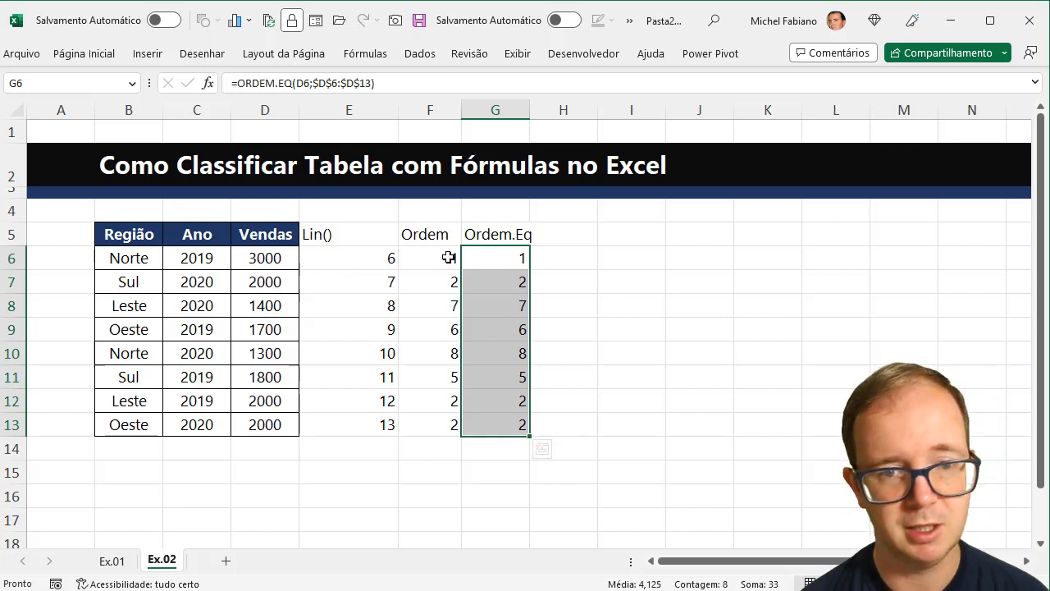
Step: Clear the contents of columns E to G
left_click_drag(349, 110, 484, 114)
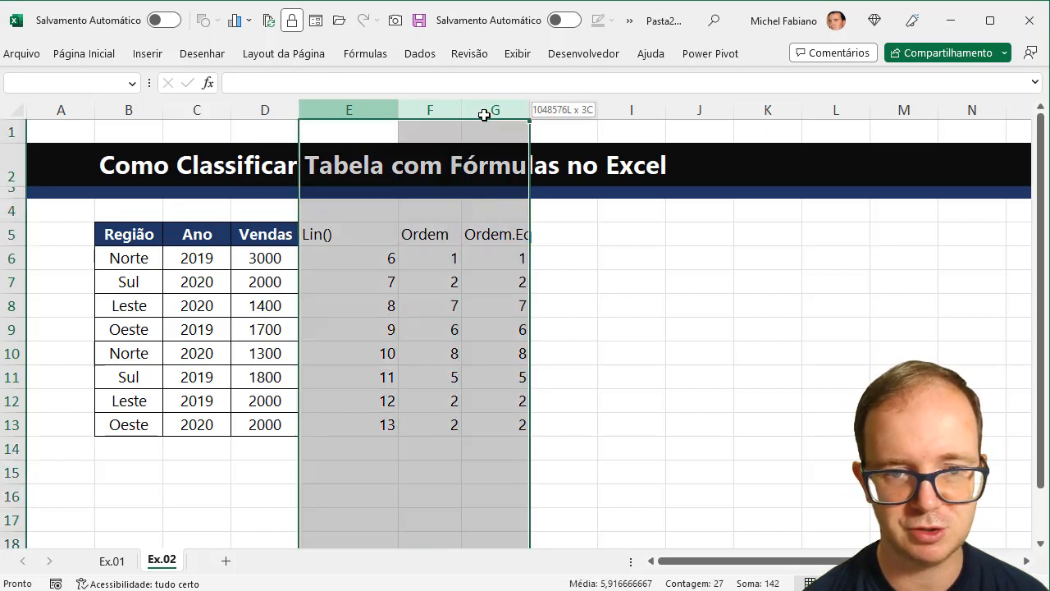
key("Delete")
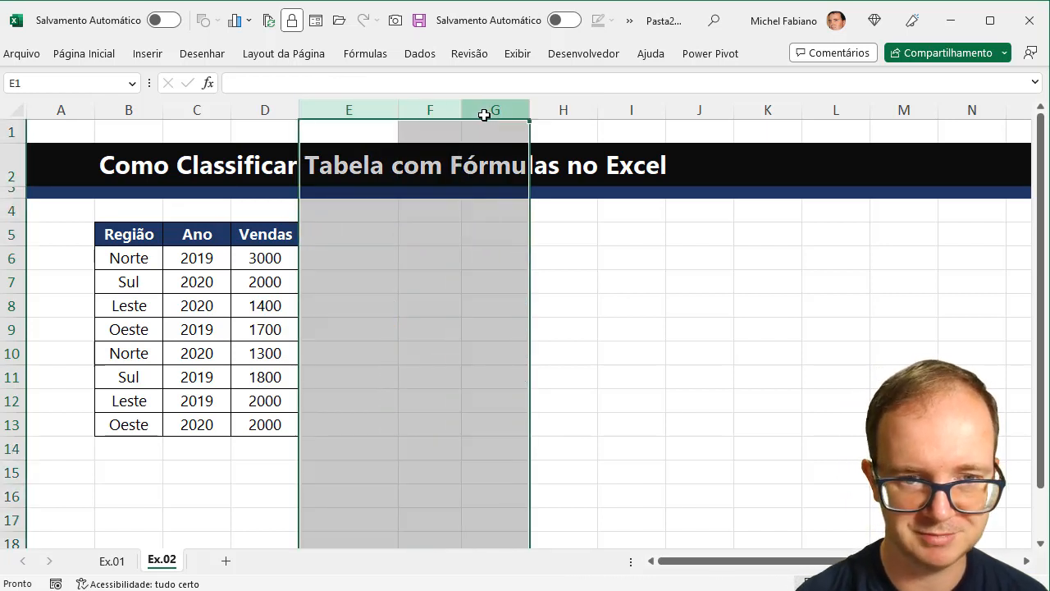
Step: Add the column header "Auxiliar" in cell E5 for a helper column next to Vendas
left_click(336, 235)
type("Auxiliar")
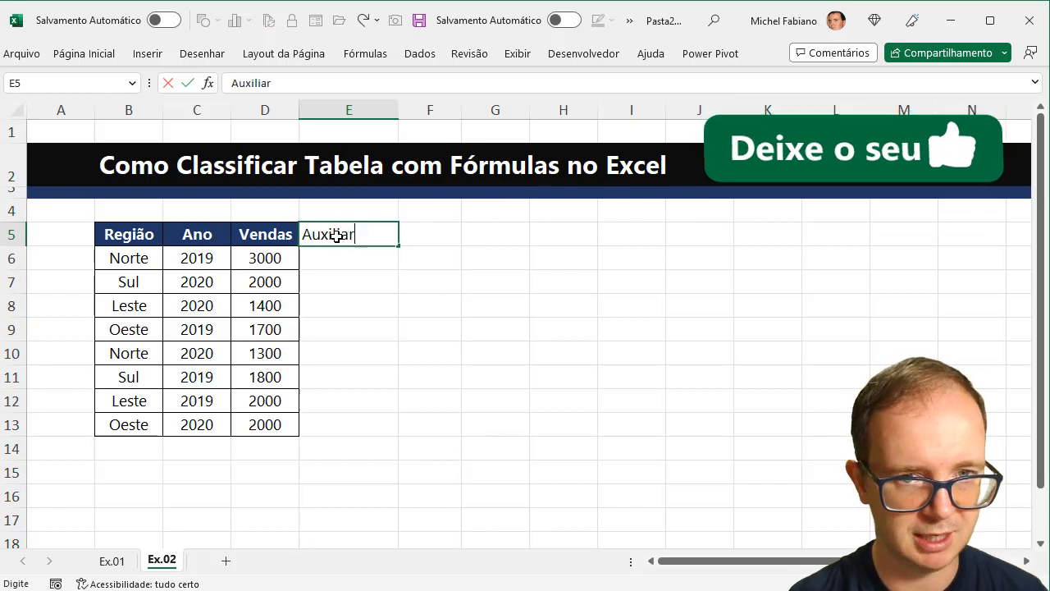
key("Return")
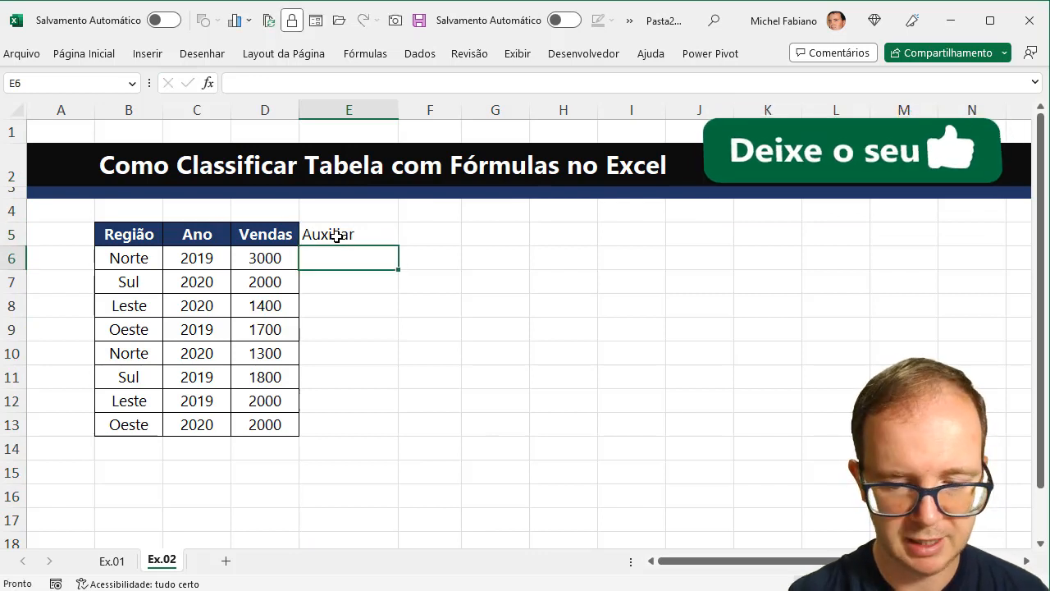
Step: Enter =D6+LIN(D6) in E6 and fill the formula down the Auxiliar column to E13
type("=")
left_click(277, 259)
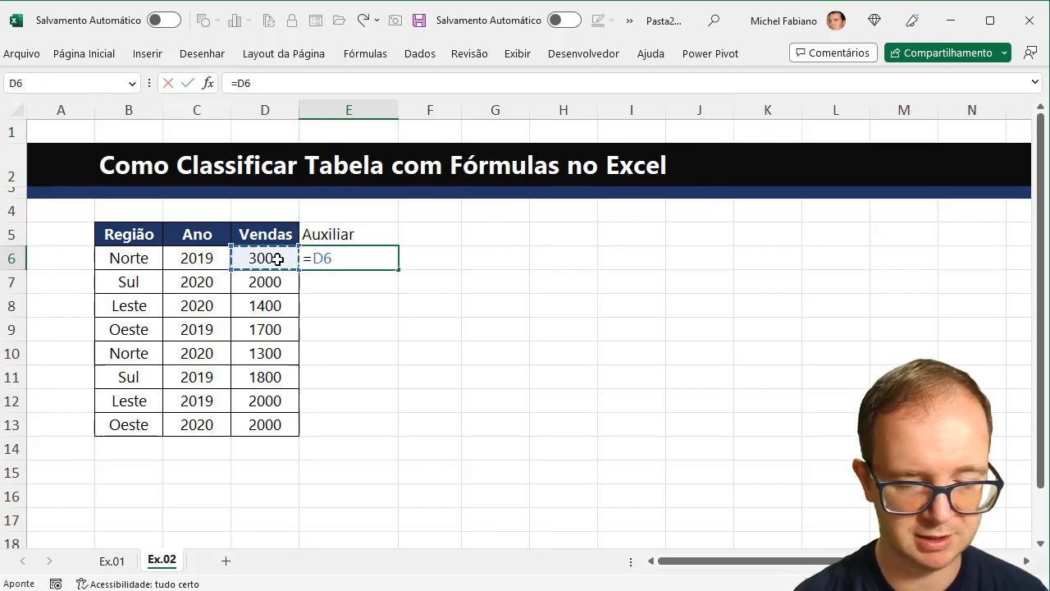
type("+lin")
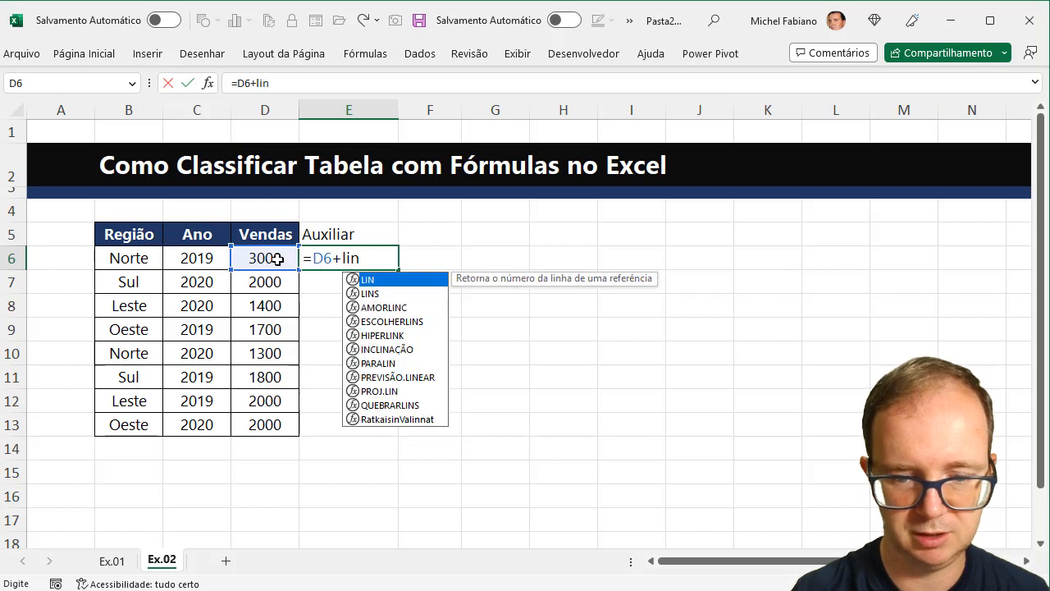
type("(")
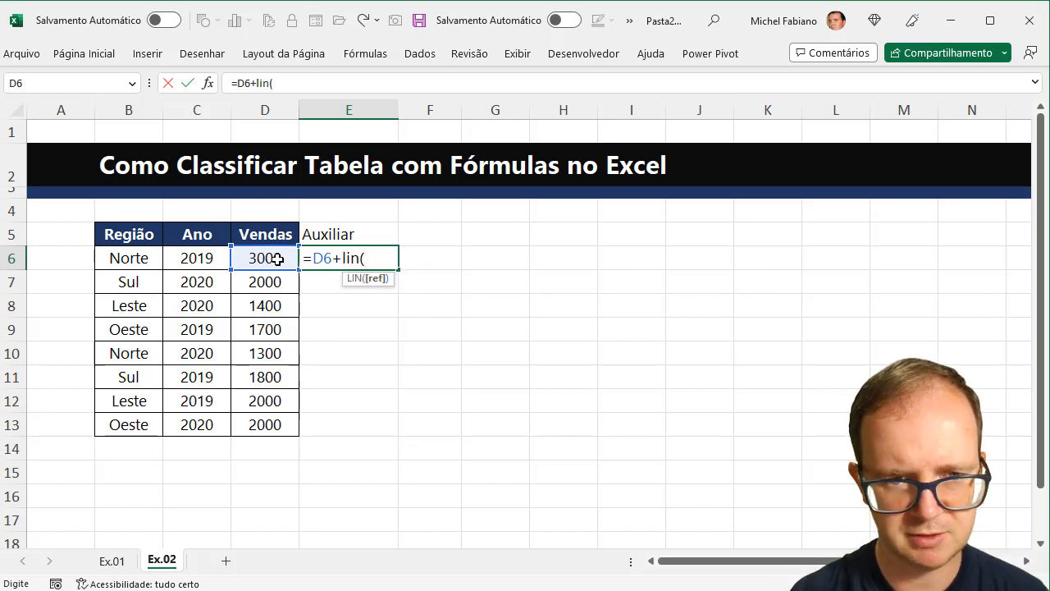
left_click(278, 259)
type(")")
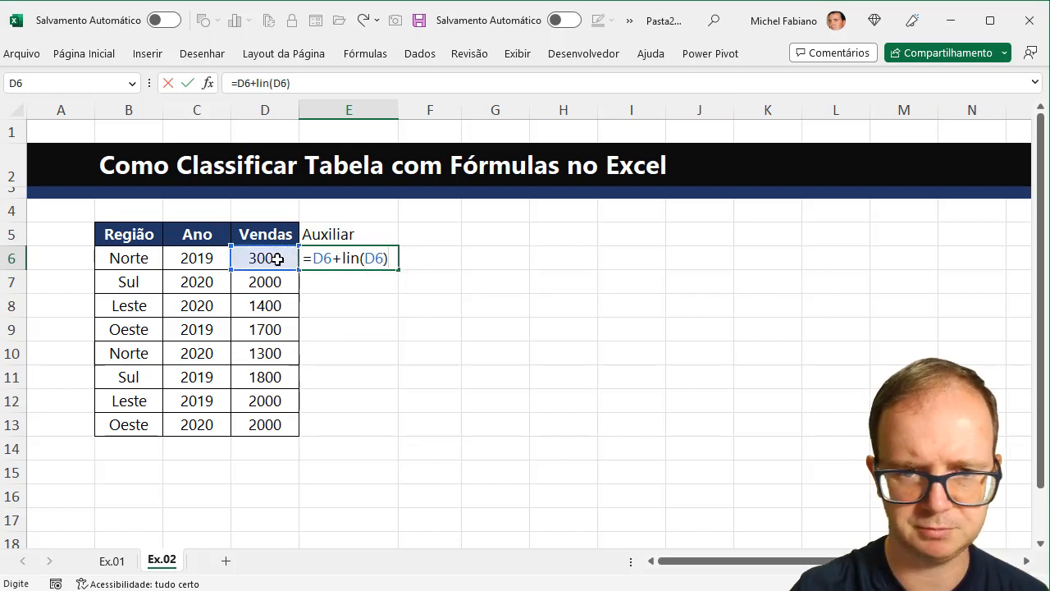
key("Return")
left_click(389, 261)
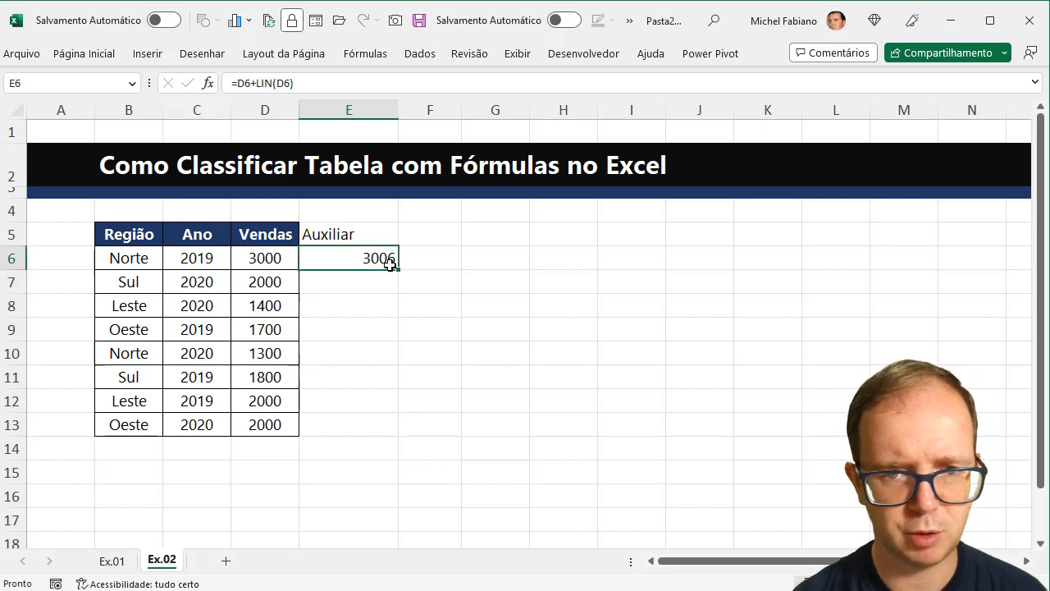
double_click(399, 270)
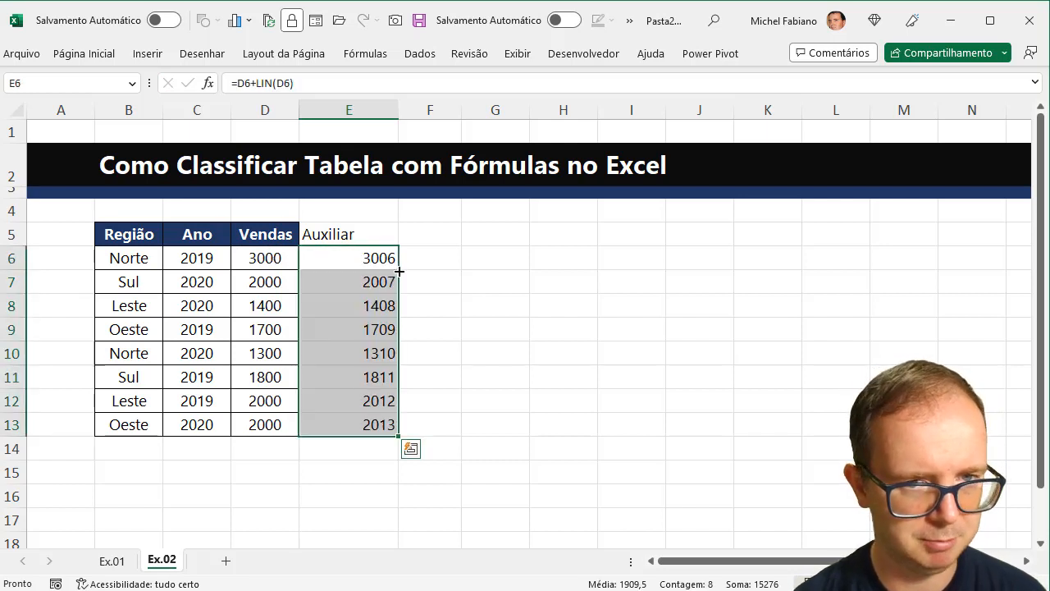
Step: Change the formula in E6 to =D6+LIN(D6)/100 and fill it down to E13
left_click(386, 259)
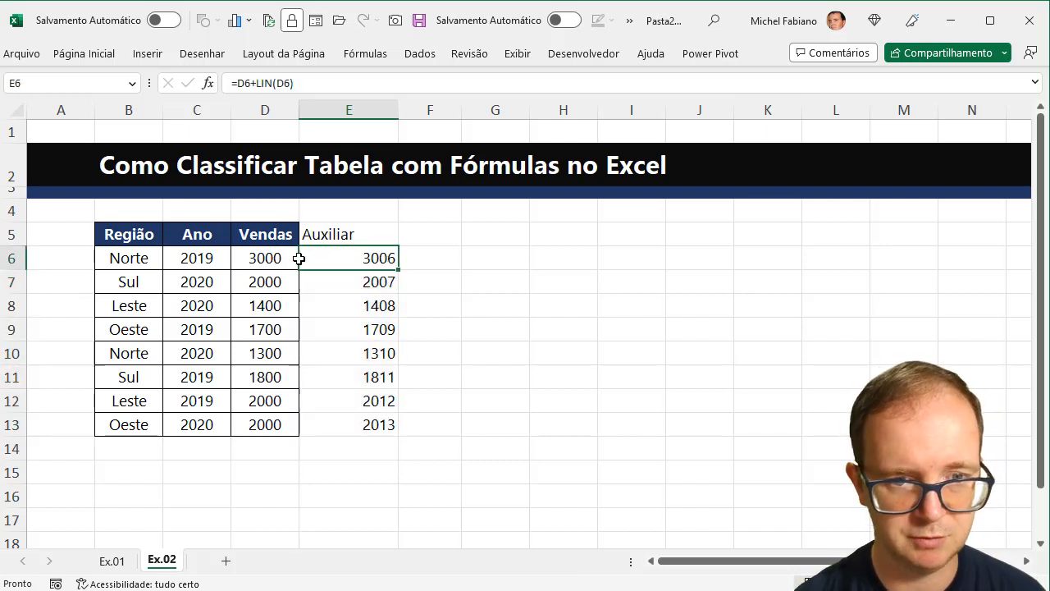
left_click(261, 258)
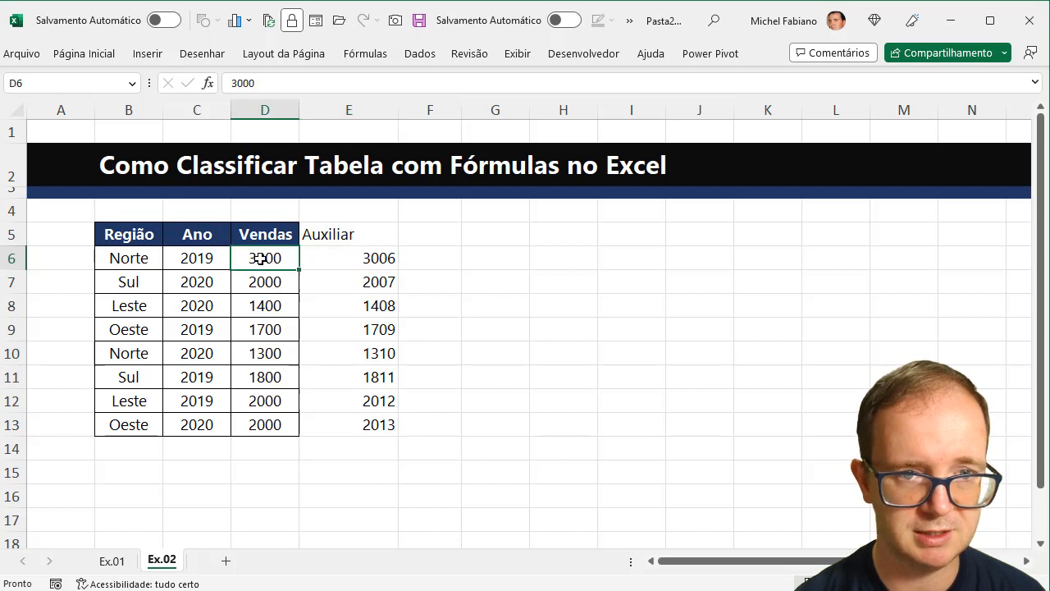
left_click(331, 261)
double_click(330, 261)
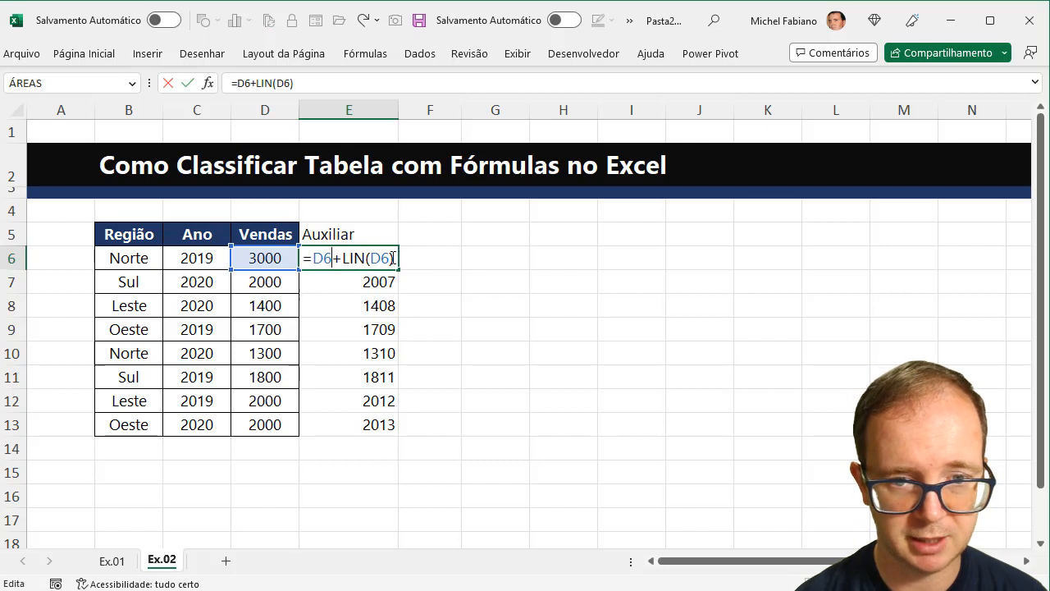
type("/100")
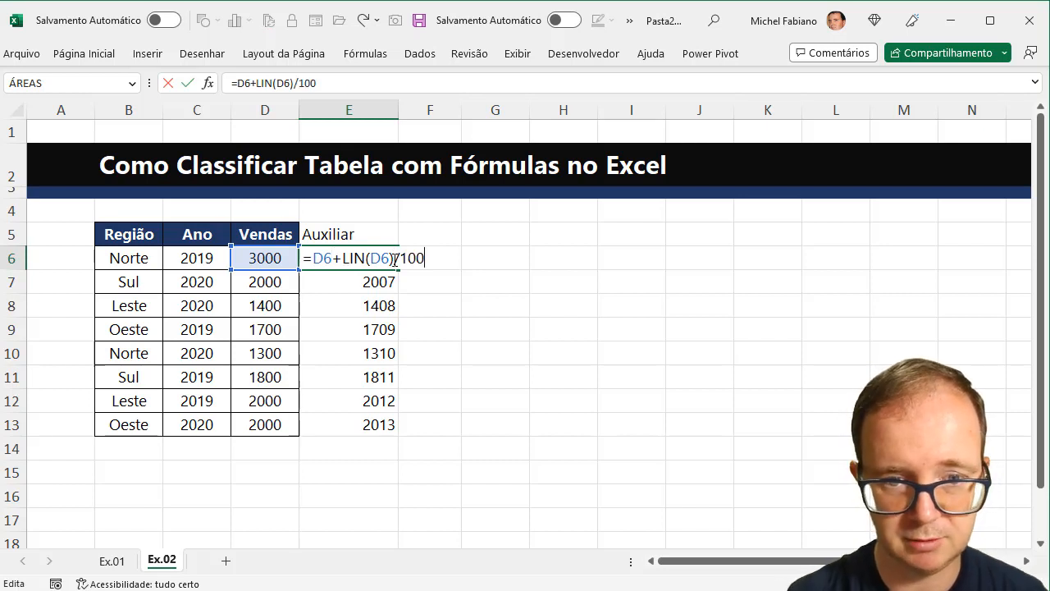
key("Return")
left_click(389, 260)
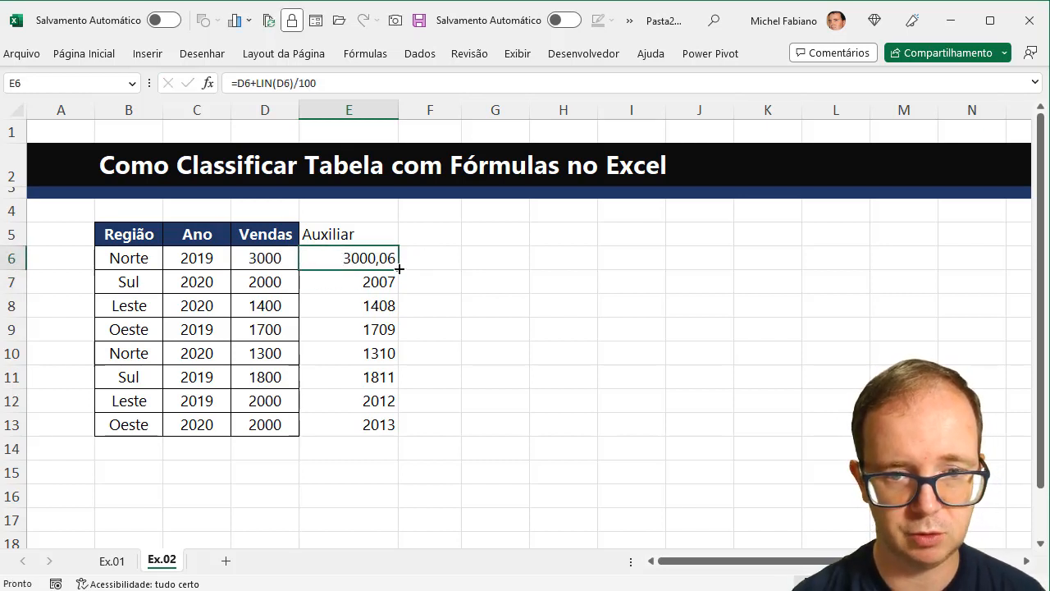
double_click(399, 269)
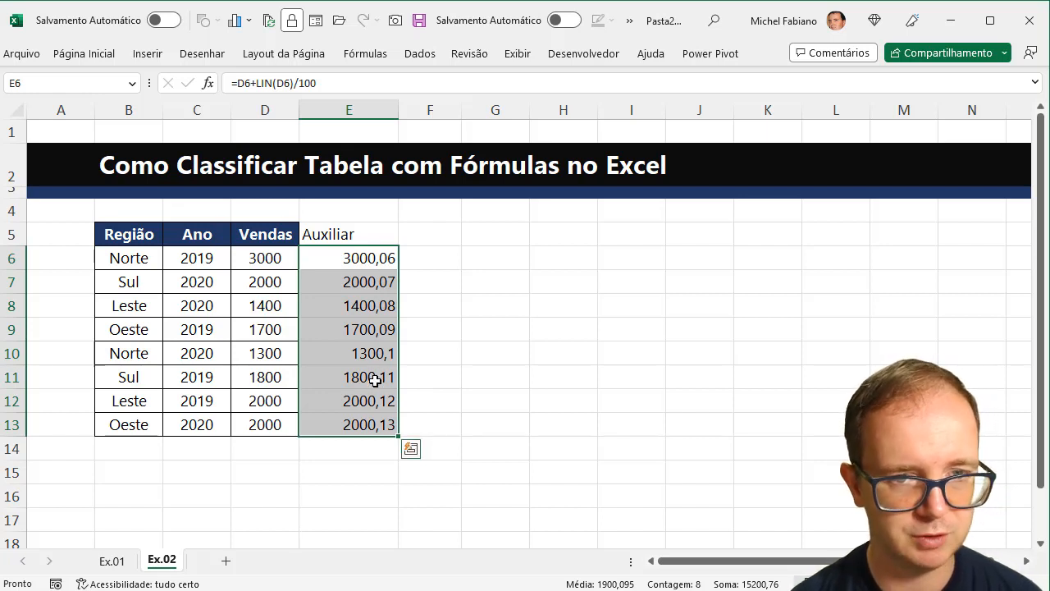
Step: Add the column header "Ordem" in cell F5 next to Auxiliar
left_click(447, 239)
type("Ordem")
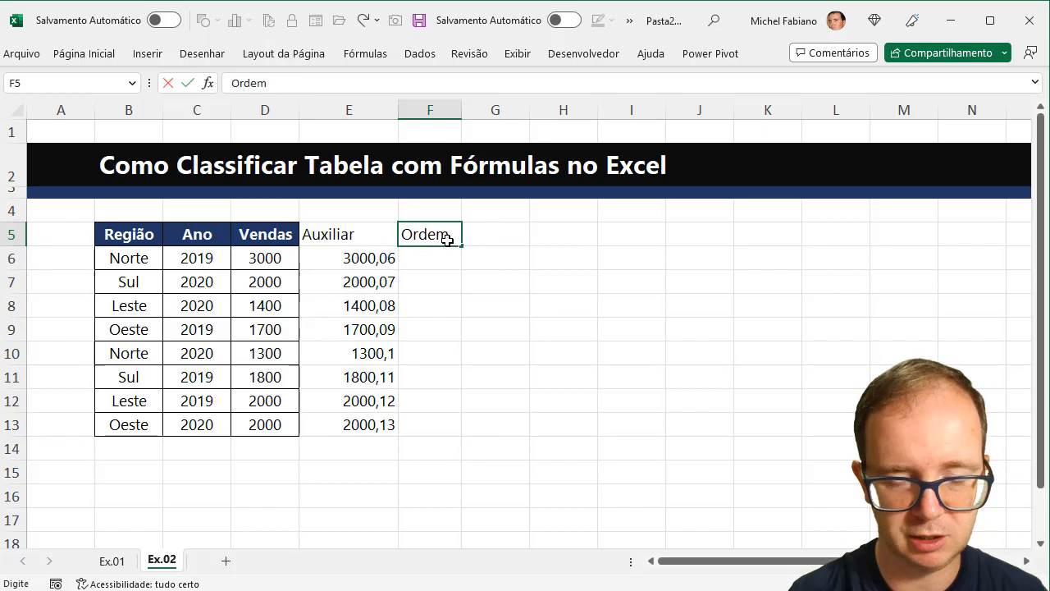
key("Return")
Step: Enter =ORDEM(E6;$E$6:$E$13) in F6 and fill the formula down to F13
type("=")
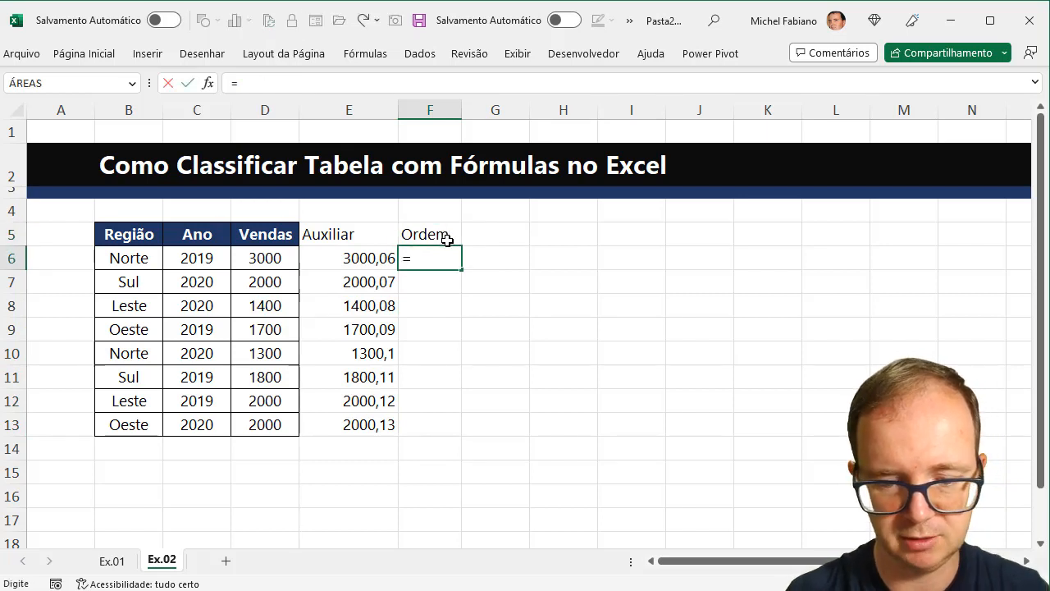
type("ordem(")
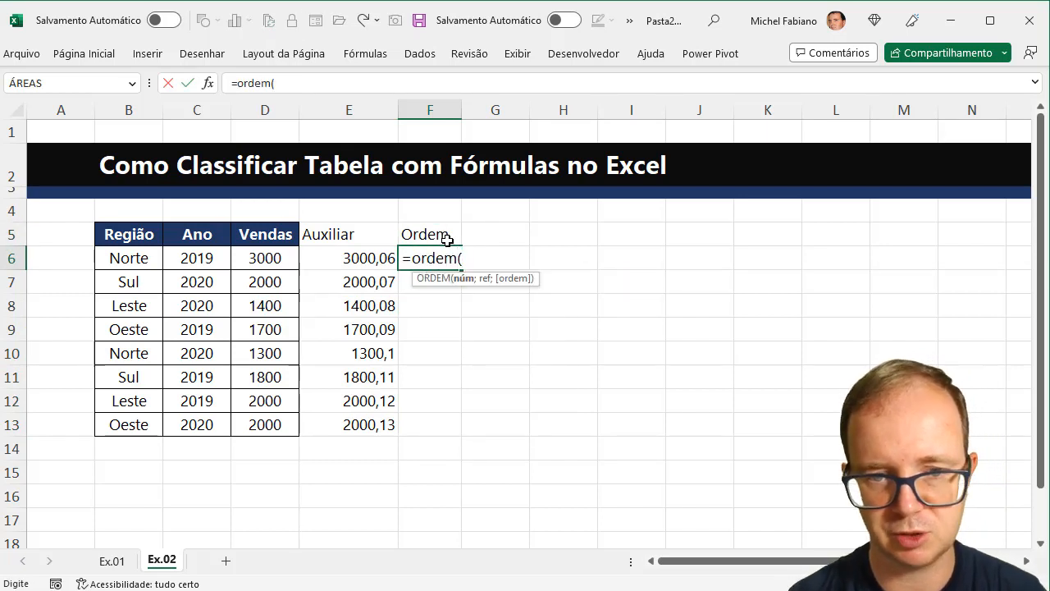
left_click(367, 255)
type(";")
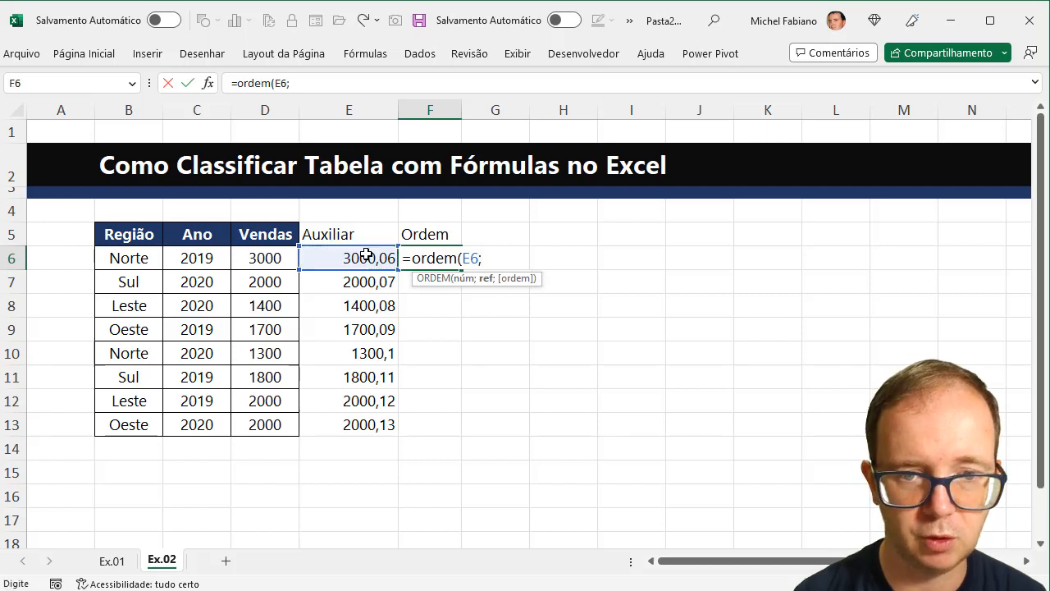
left_click_drag(367, 255, 371, 415)
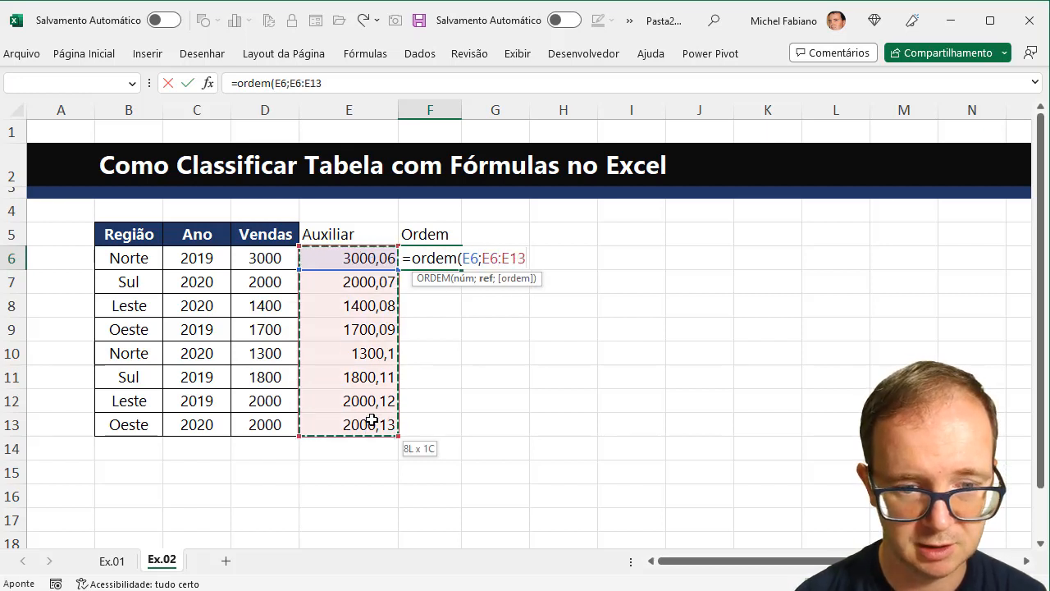
key("F4")
type(")")
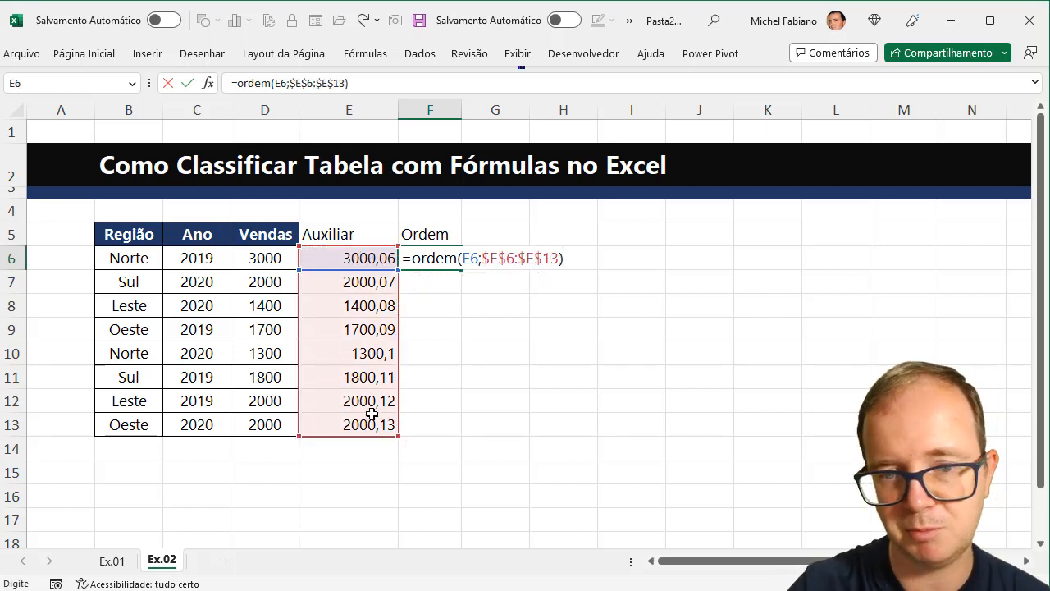
key("Return")
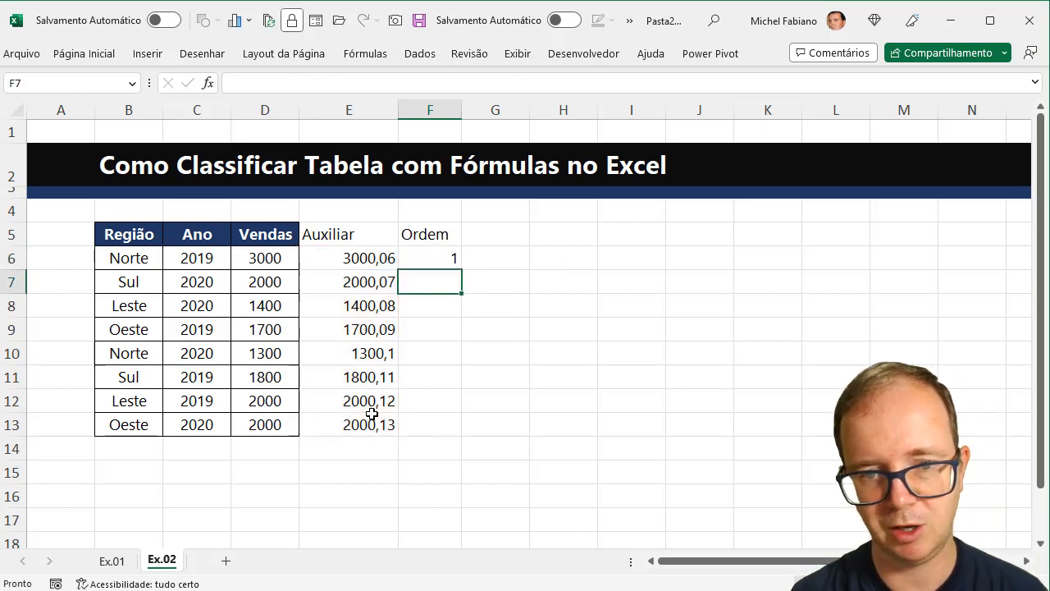
left_click(450, 262)
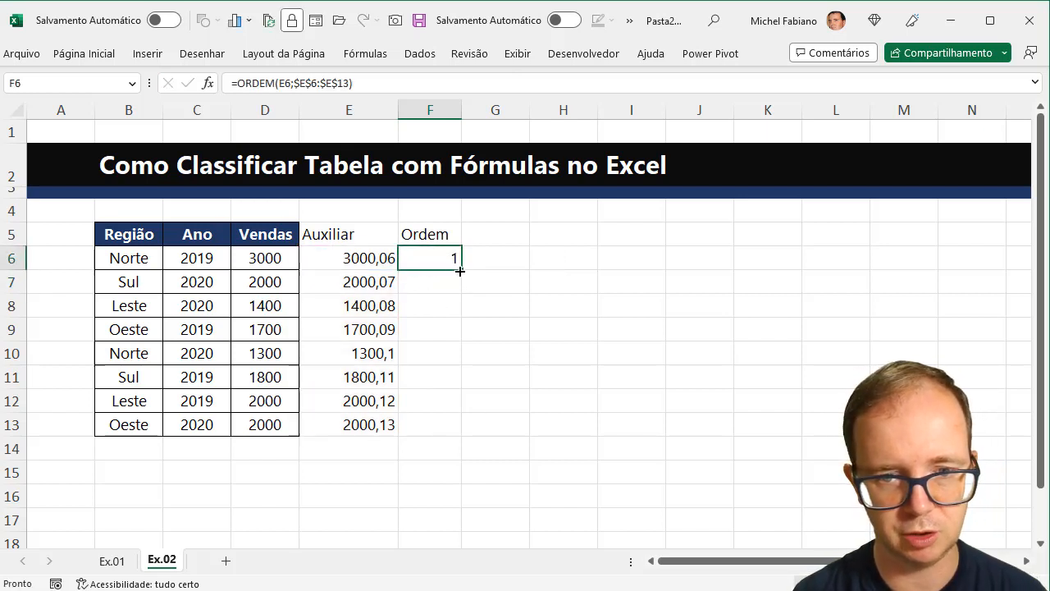
double_click(461, 272)
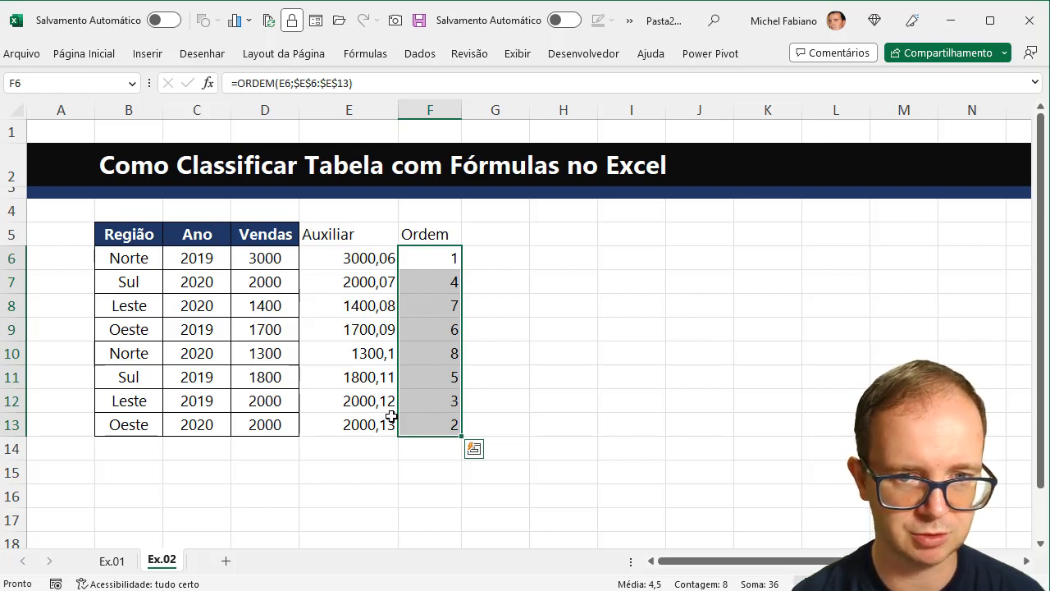
Step: Add the column header "Ranking" in H5 and number the cells H6 to H13 from 1 to 8
left_click(565, 236)
type("Ranking")
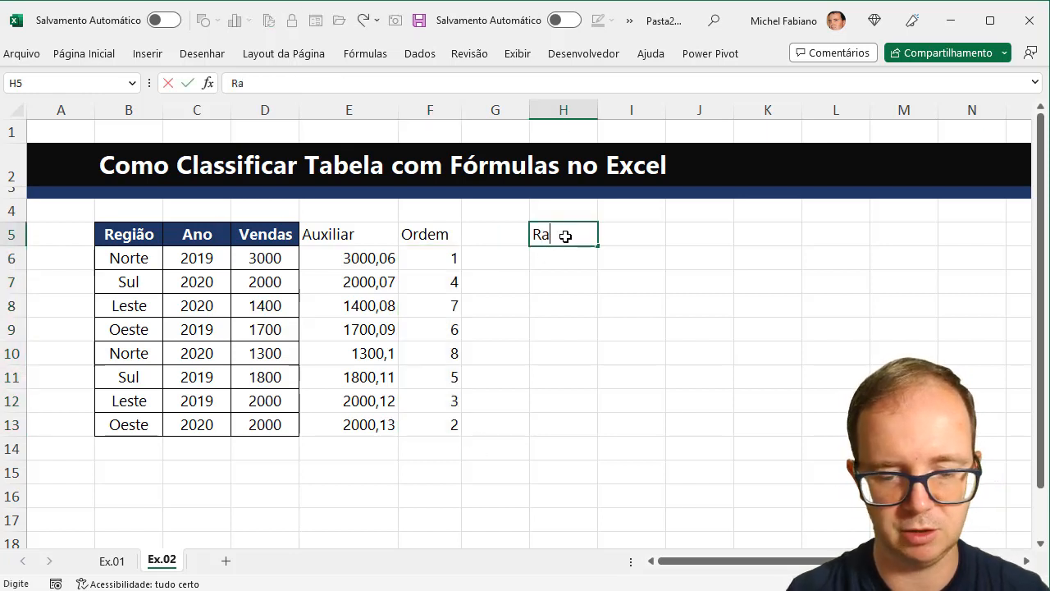
key("Return")
type("1")
key("Return")
type("2")
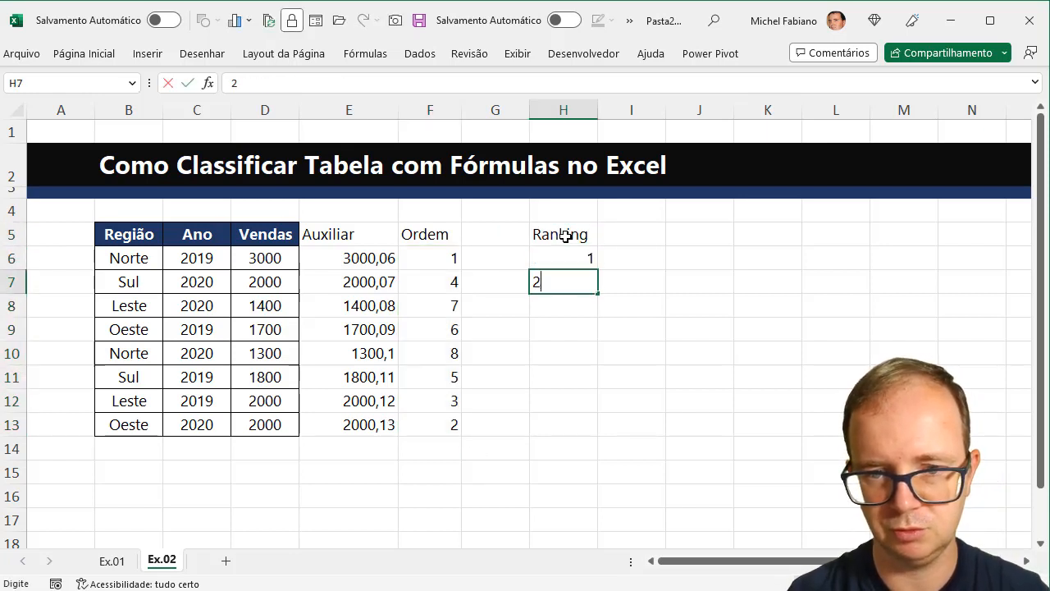
key("Return")
type("3")
key("Return")
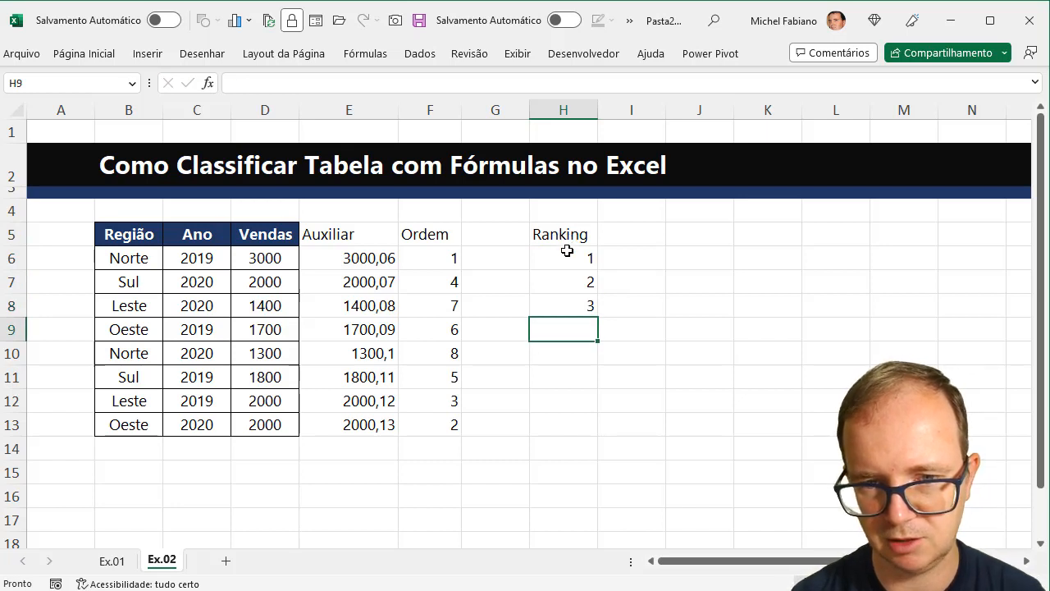
left_click_drag(565, 254, 598, 431)
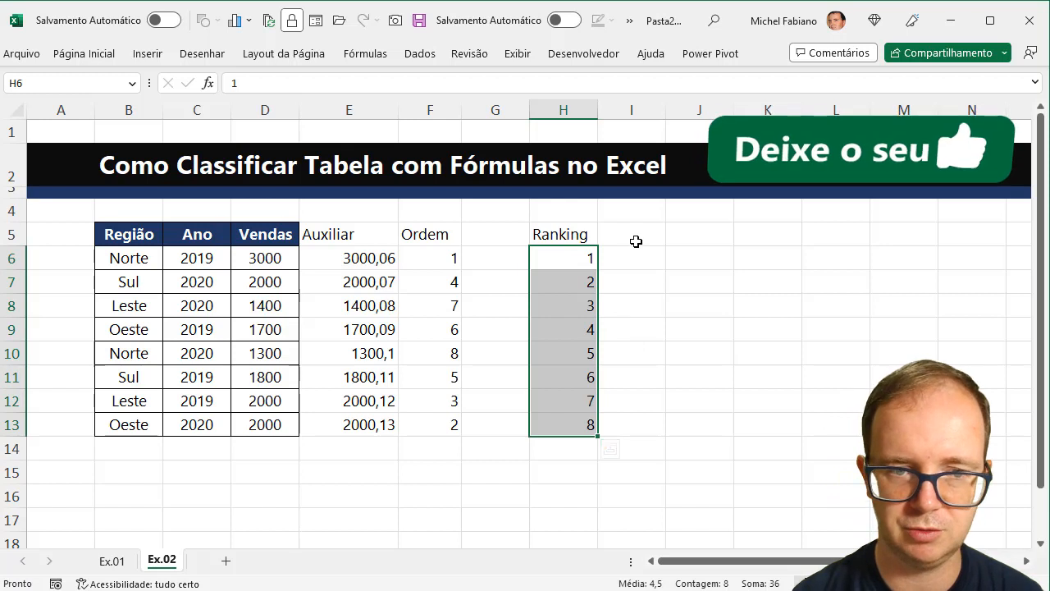
Step: Copy the Região, Ano and Vendas headers from B5:D5 to I5:K5, beside the Ranking header
left_click_drag(129, 234, 248, 233)
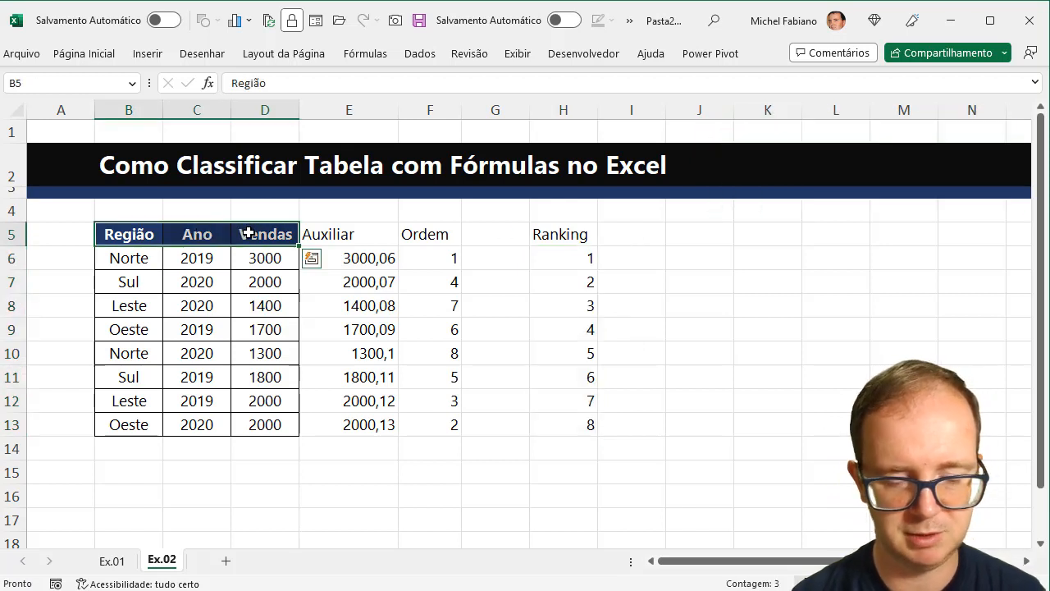
key("ctrl+c")
left_click(644, 238)
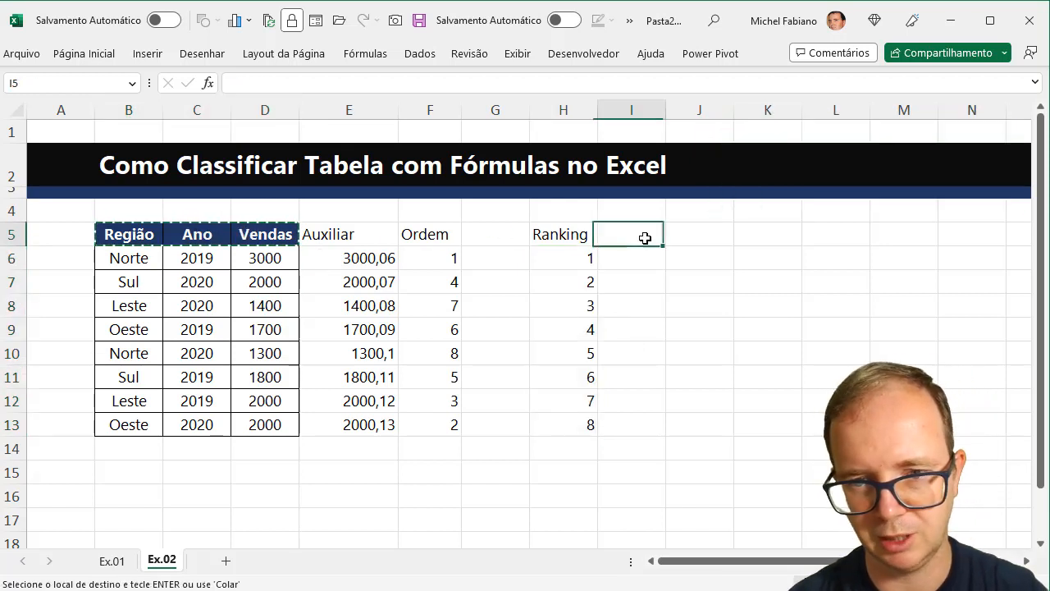
key("ctrl+v")
left_click(641, 256)
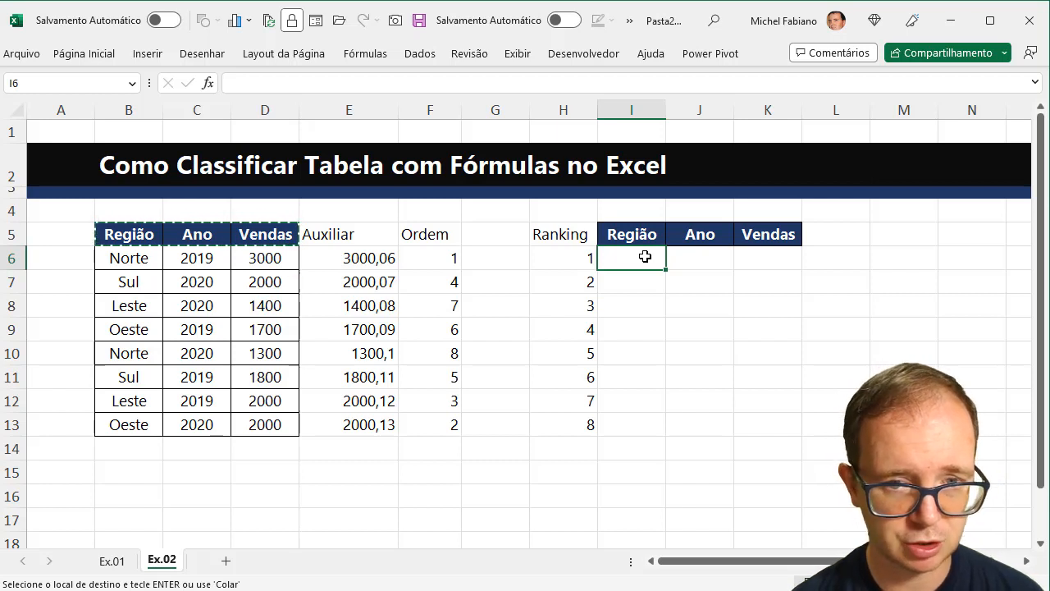
Step: Clear the Ordem header and its formulas from F5:F13
left_click(443, 235)
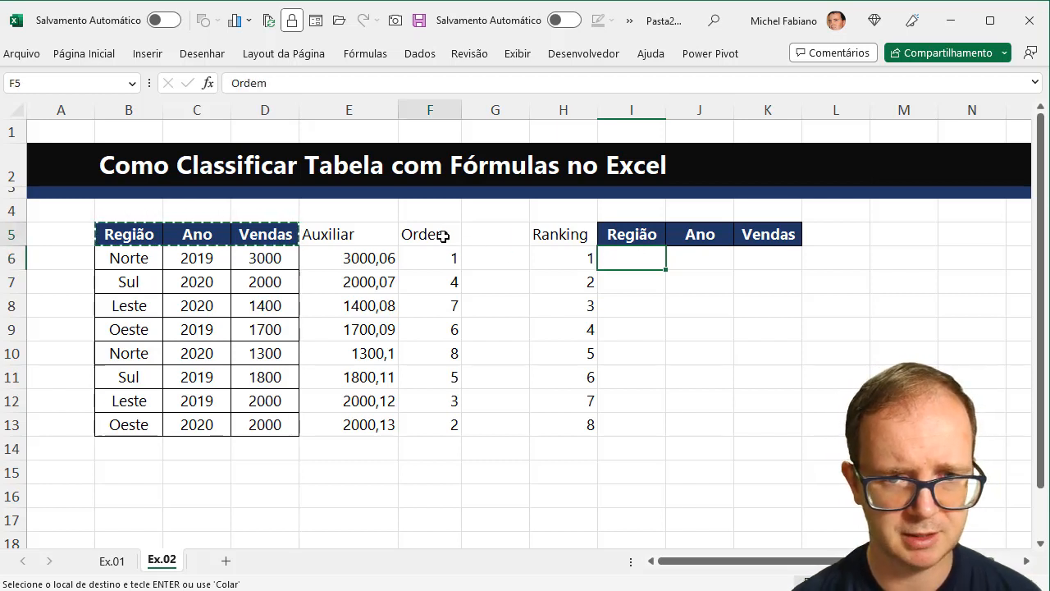
left_click_drag(443, 237, 424, 419)
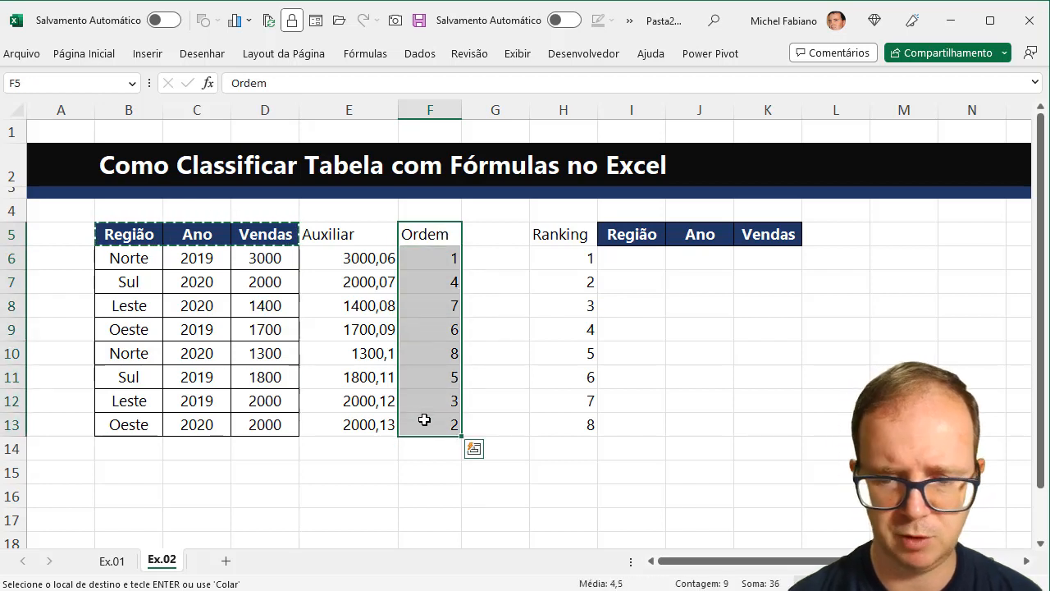
key("Delete")
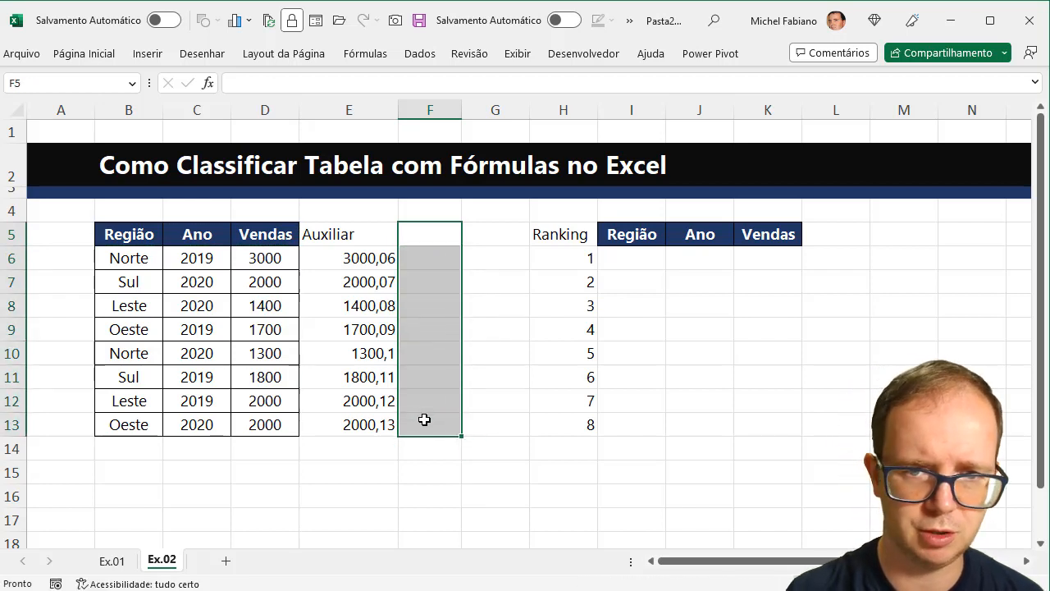
Step: Add the column header "Ordem" in cell A5, before the Região column
left_click(47, 236)
type("Ordem")
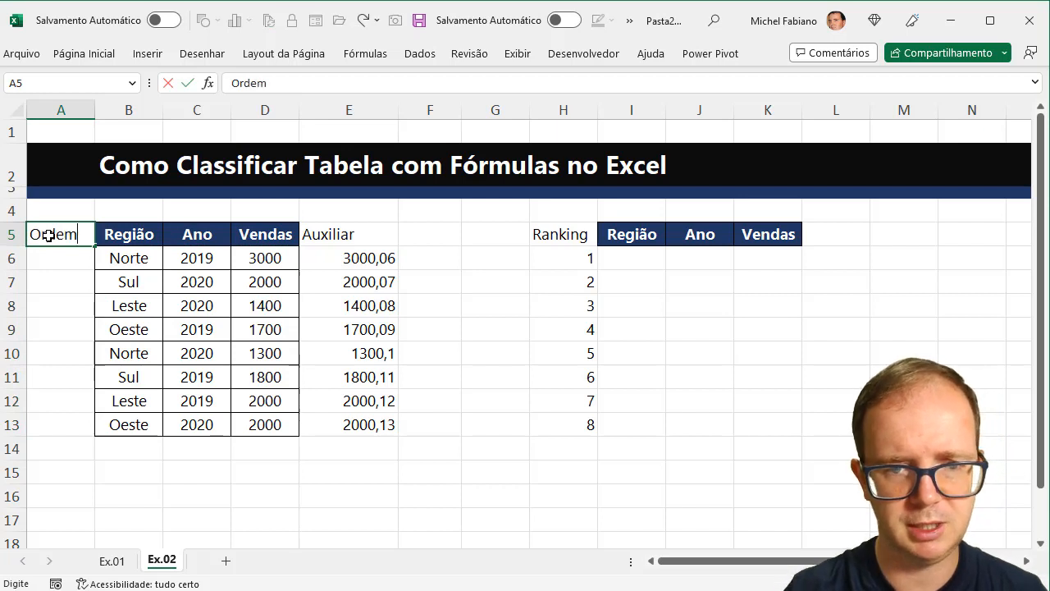
key("Return")
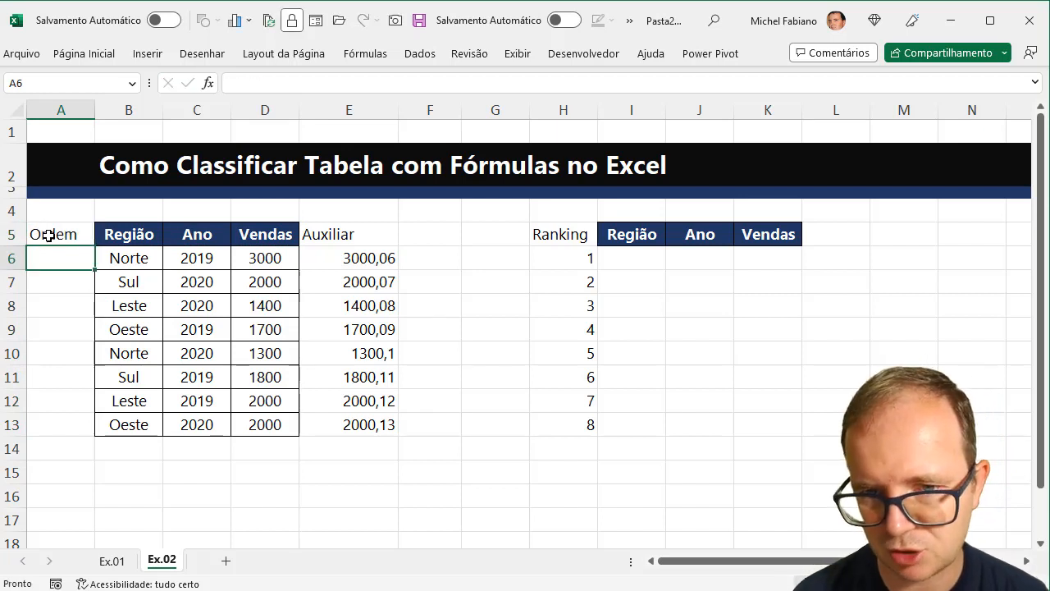
Step: Rank the Auxiliar values with =ORDEM(E6;$E$6:$E$13) in A6 and fill the formula down to A13
type("=")
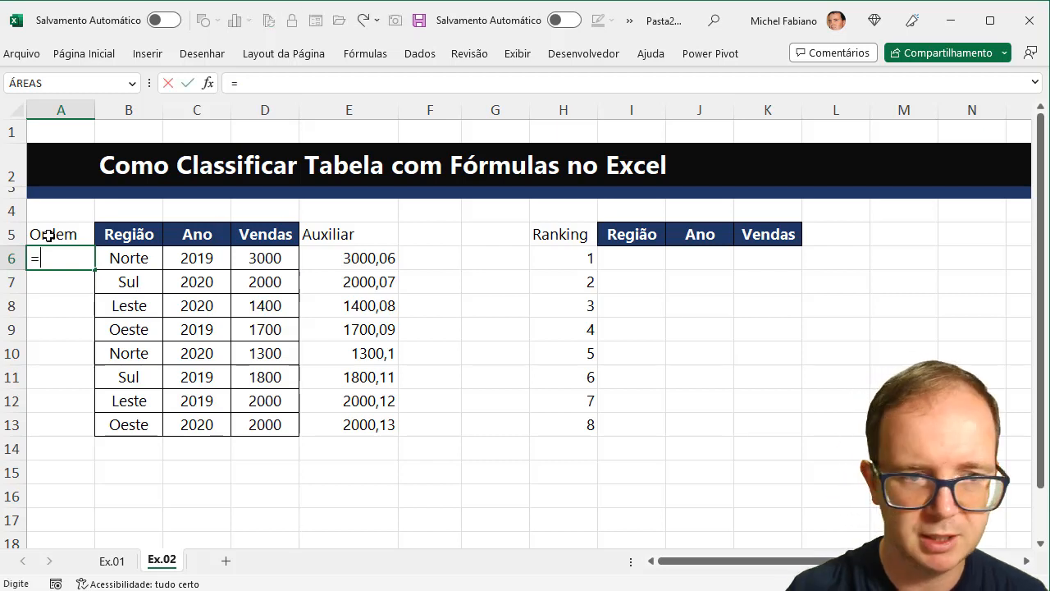
type("ordem(")
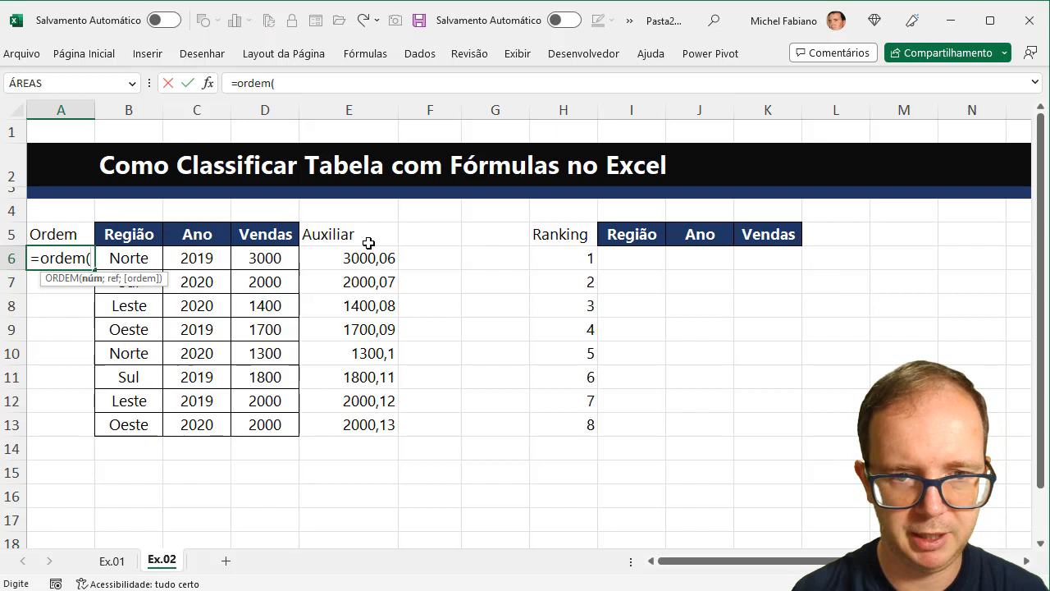
left_click(375, 257)
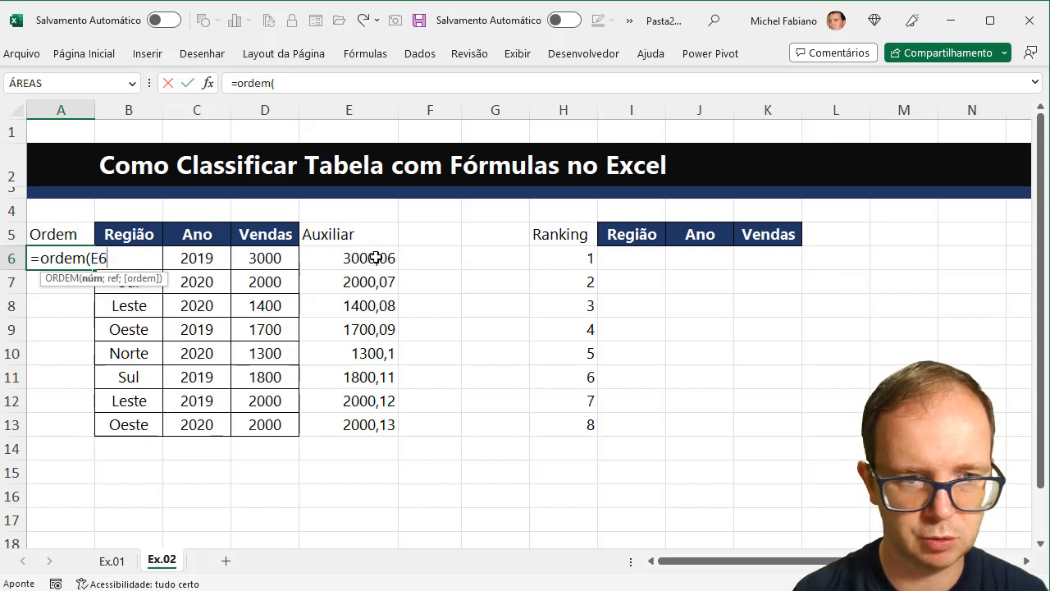
type(";")
left_click_drag(374, 258, 379, 424)
key("F4")
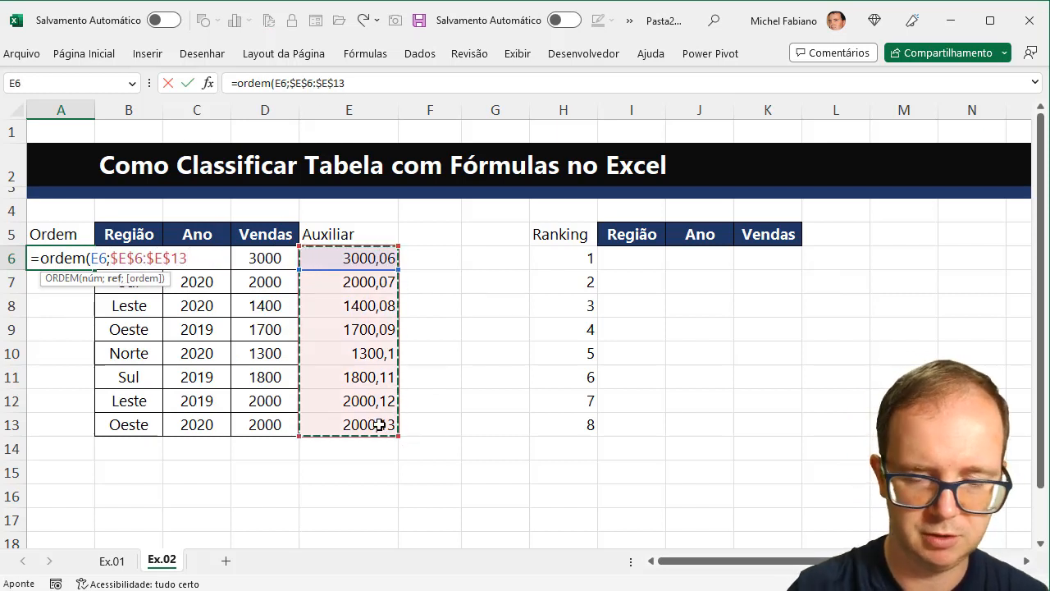
type(")")
key("Return")
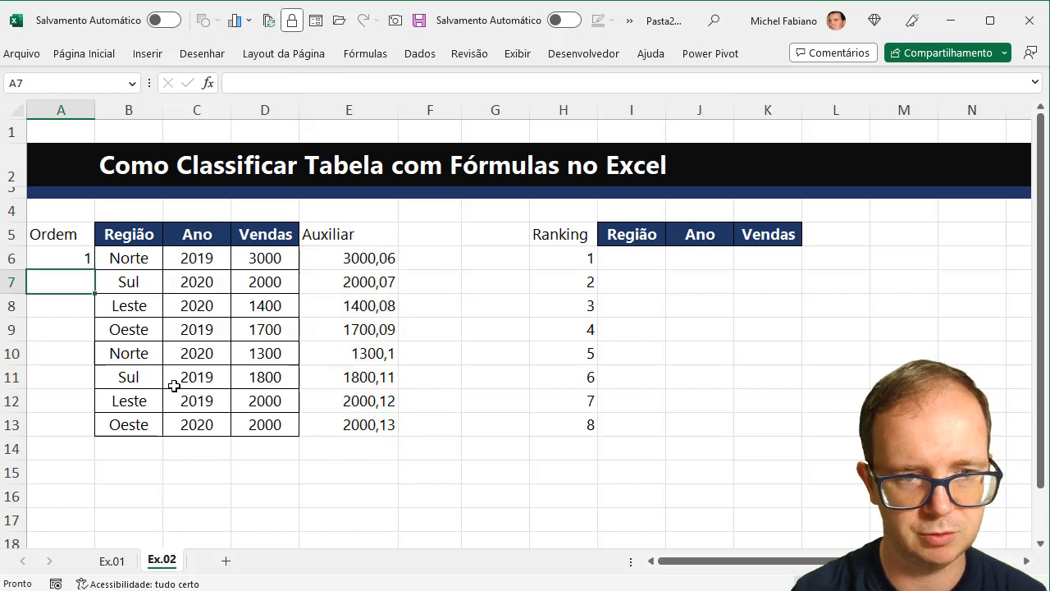
left_click(82, 257)
double_click(94, 270)
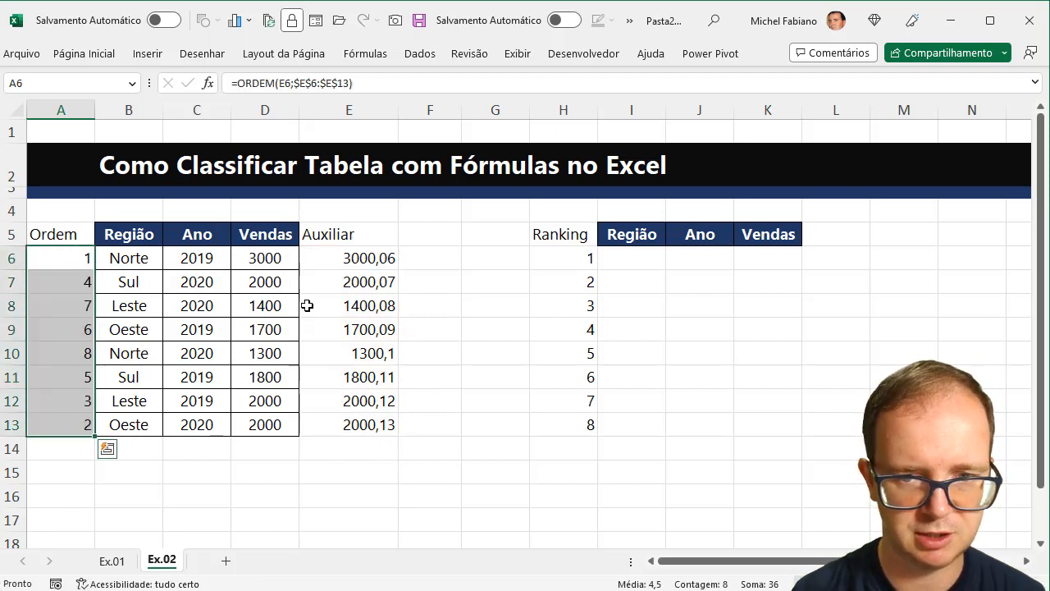
Step: Try looking up the region with =PROCV(H6;A5:B13;2;0) in I6 and fill the formula down to I13
left_click(629, 259)
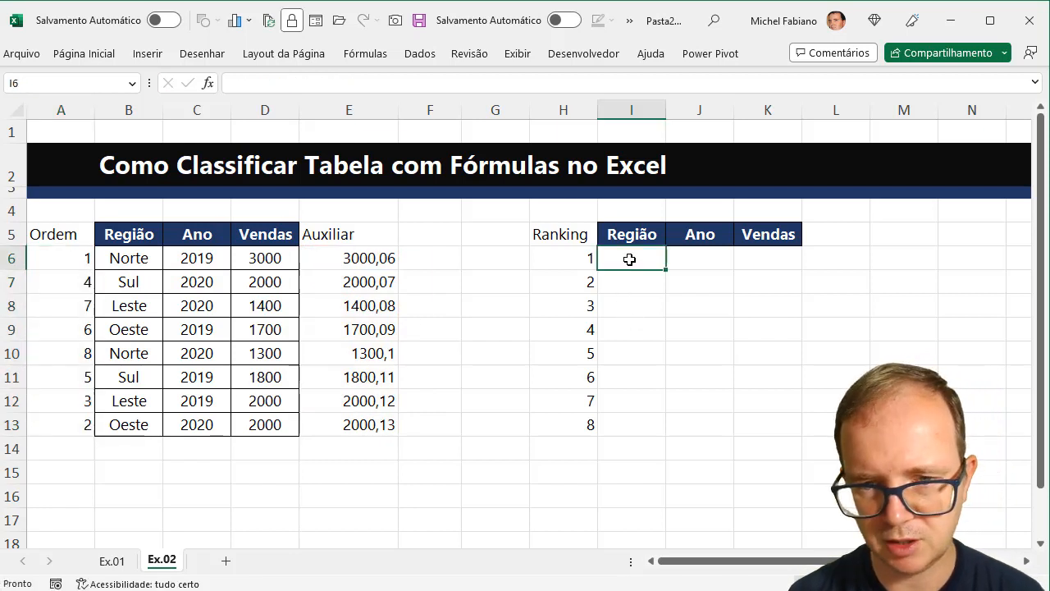
type("=procv(")
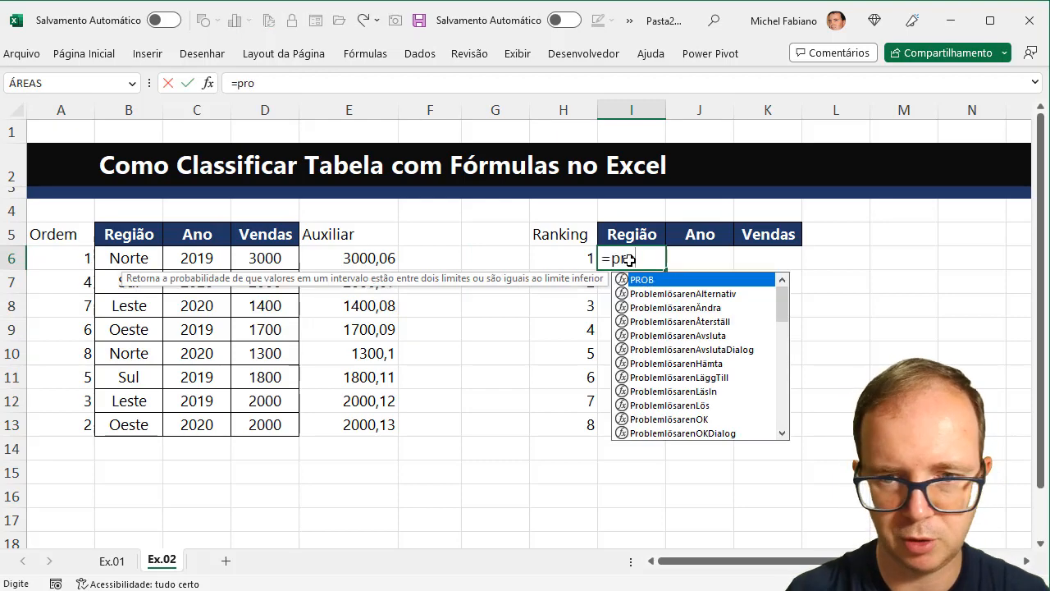
left_click(580, 259)
type(";")
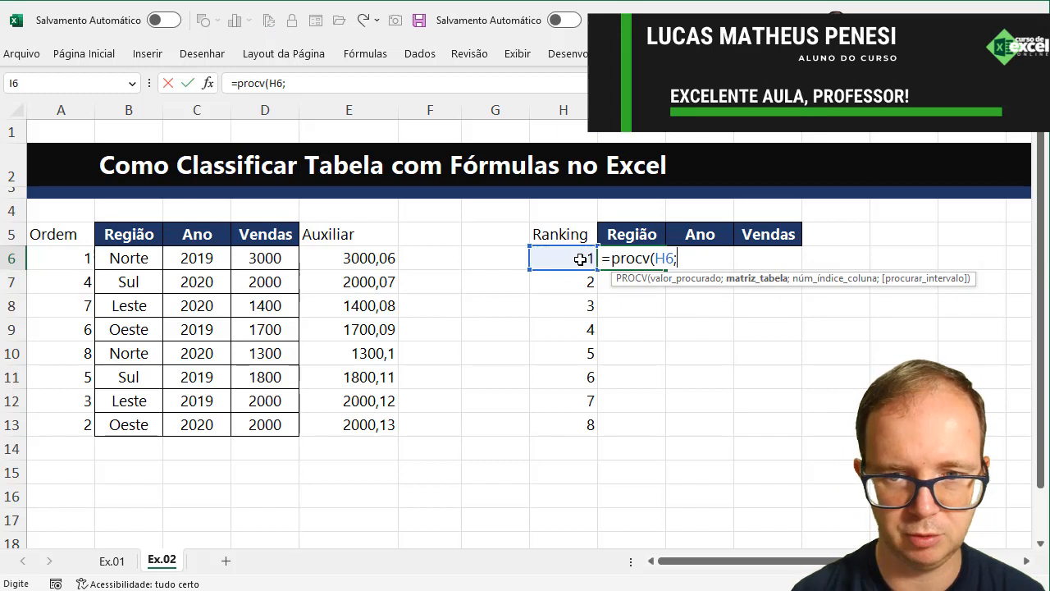
left_click_drag(74, 235, 129, 426)
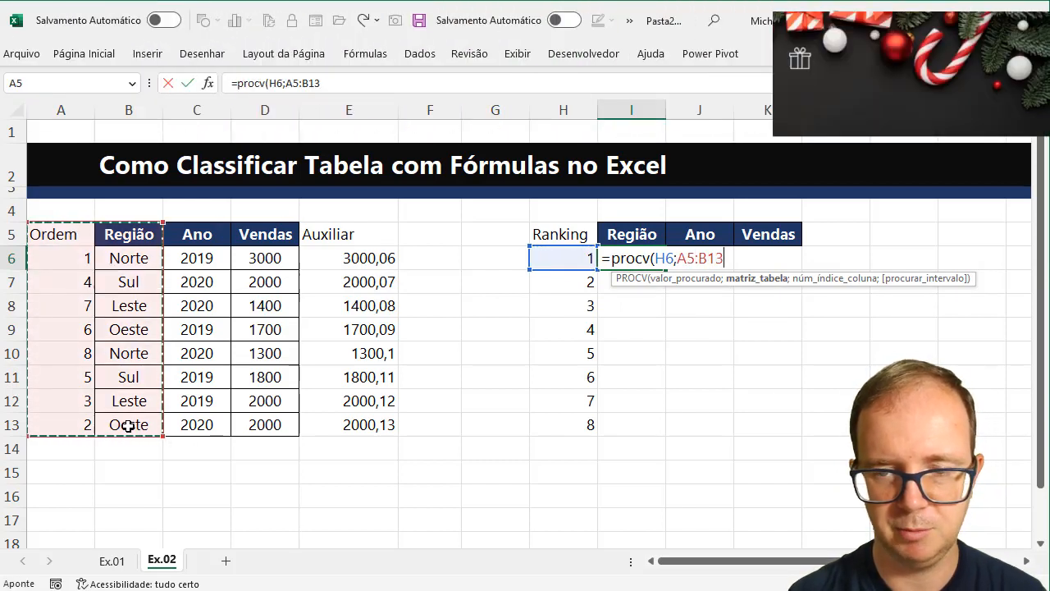
type(";2;0")
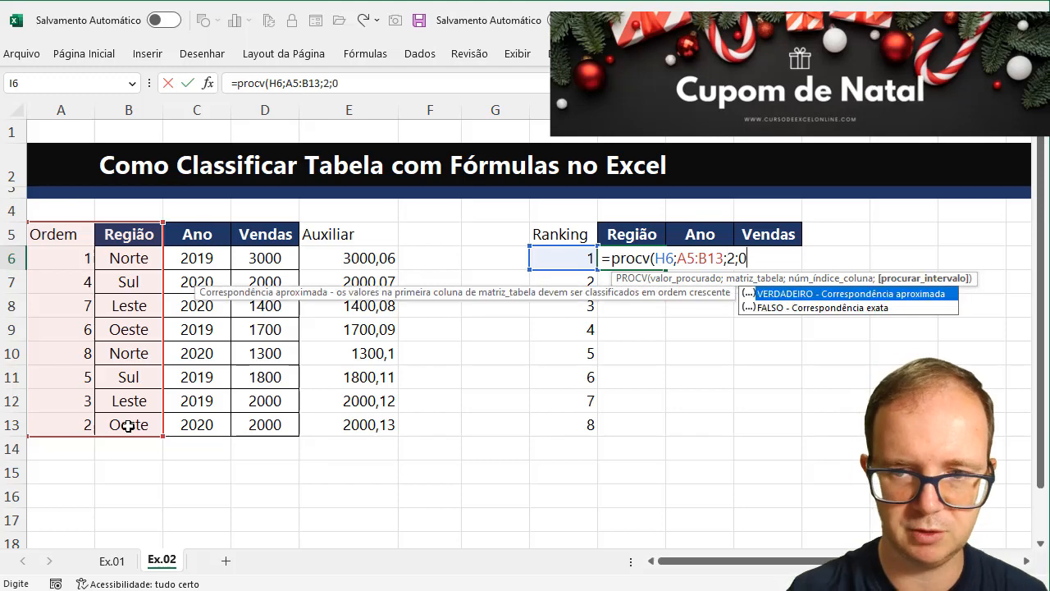
type(")")
key("Return")
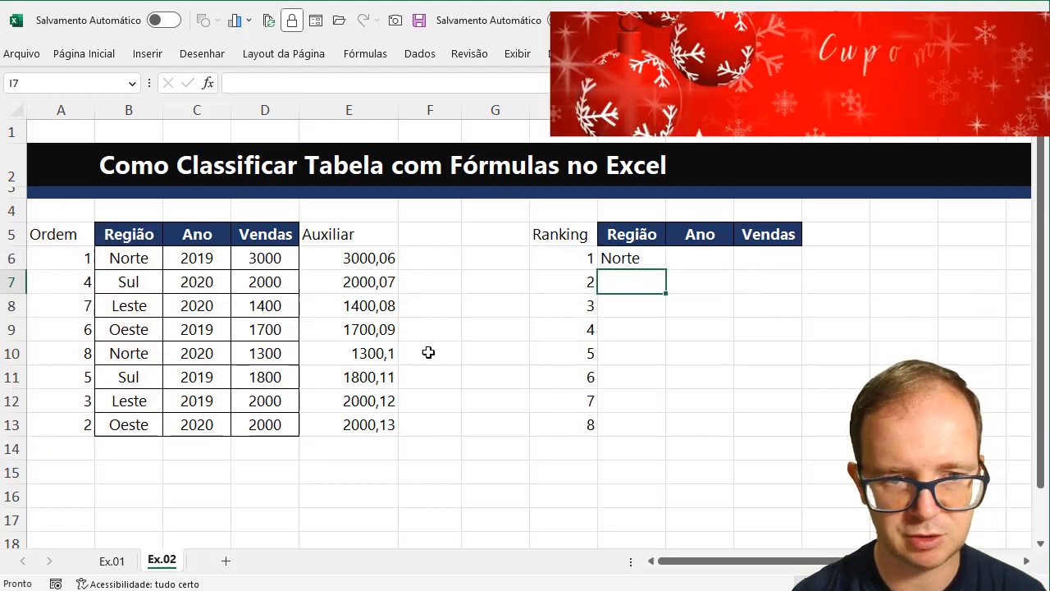
left_click(637, 259)
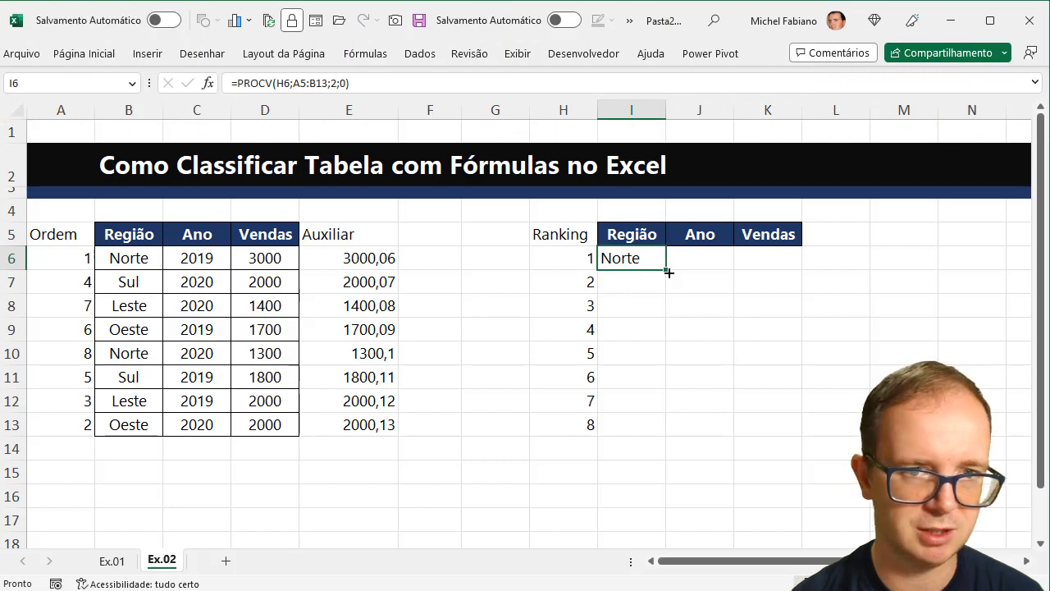
double_click(663, 270)
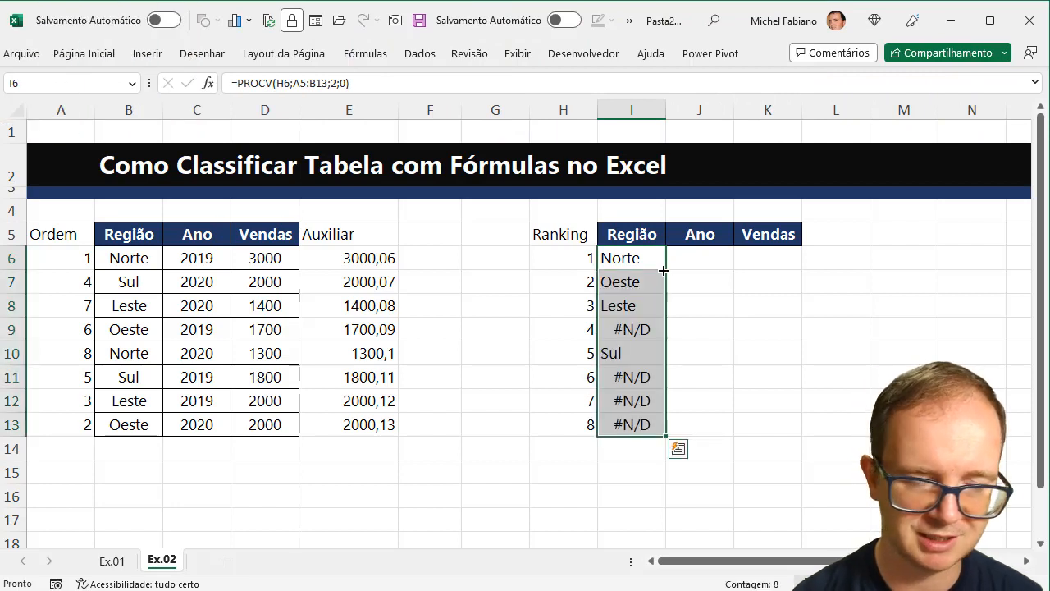
Step: Check the references in the lookup formulas in I7 and I6, and clear the formulas from I6:I13
double_click(652, 279)
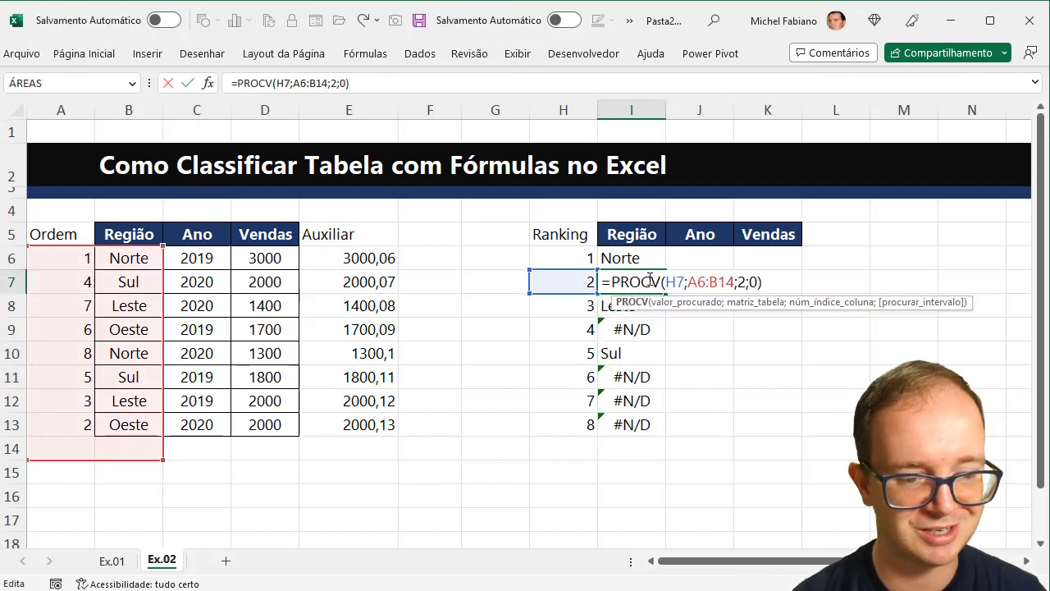
key("Escape")
double_click(652, 258)
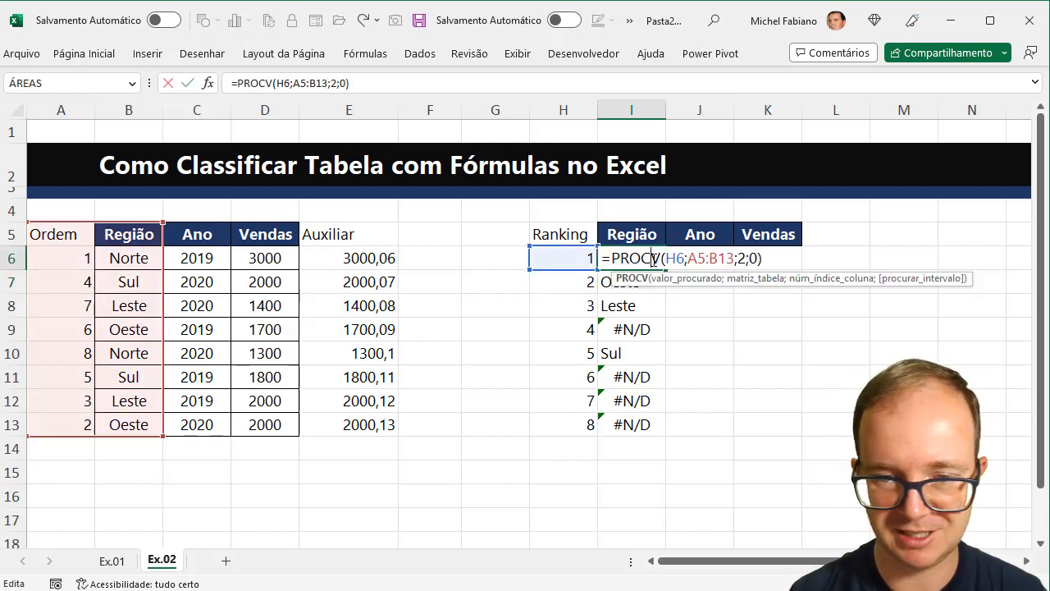
key("Escape")
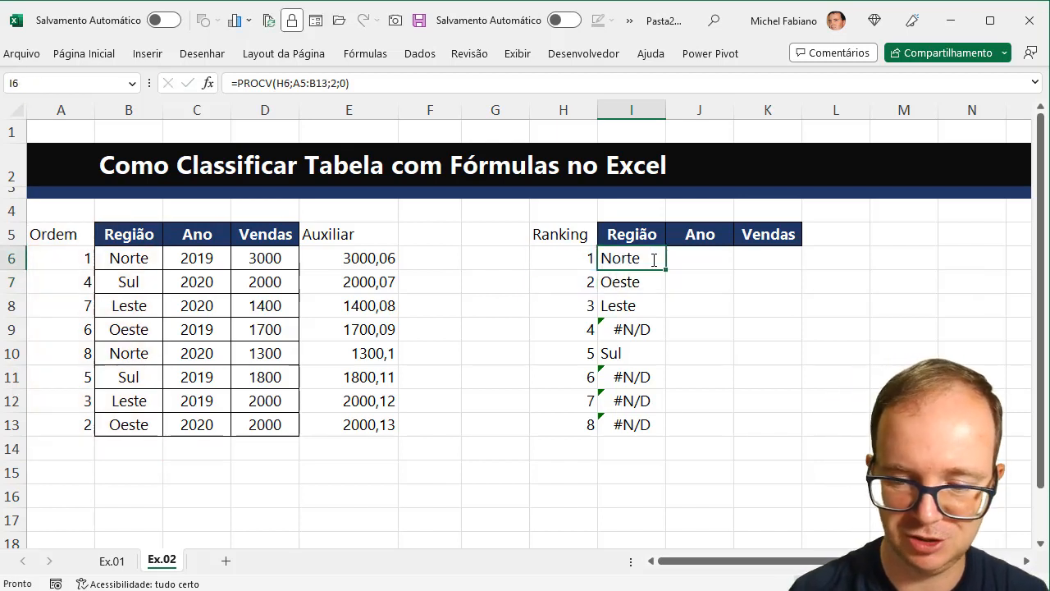
key("Delete")
key("shift+Down")
key("shift+Down")
key("shift+Down")
key("shift+Down")
key("shift+Down")
key("shift+Down")
key("shift+Down")
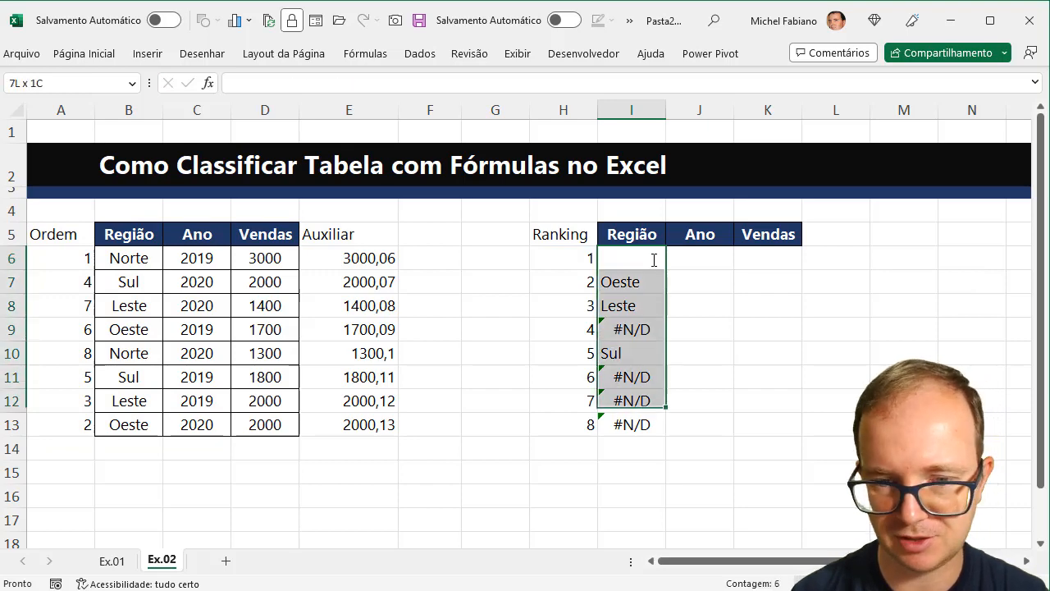
key("Delete")
Step: Start a PROCV formula in I6 with $H6 as the lookup value and $A$6:$D$13 as the absolute table range
left_click(652, 259)
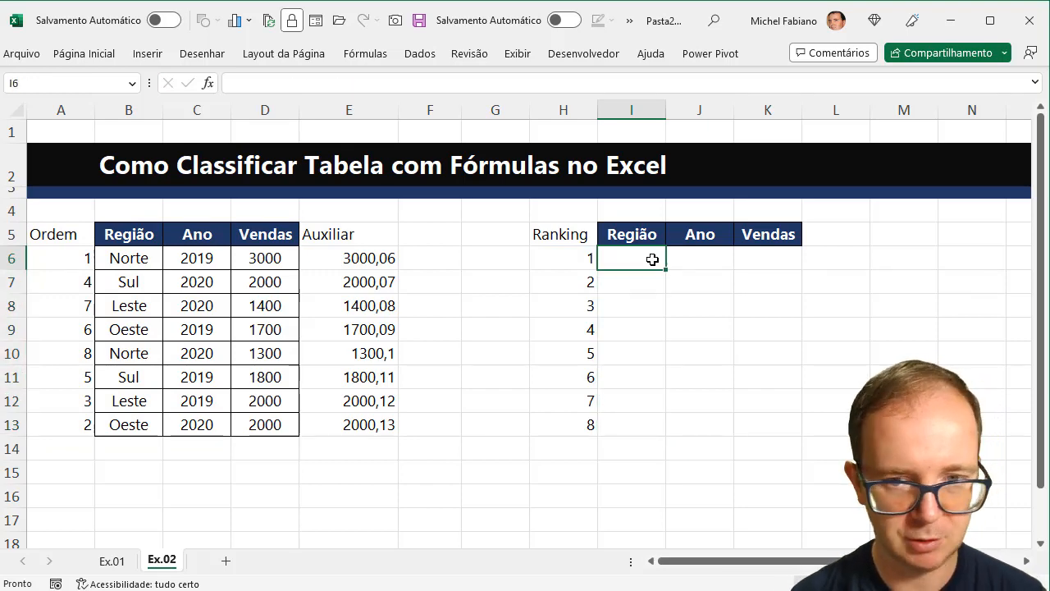
type("=procv")
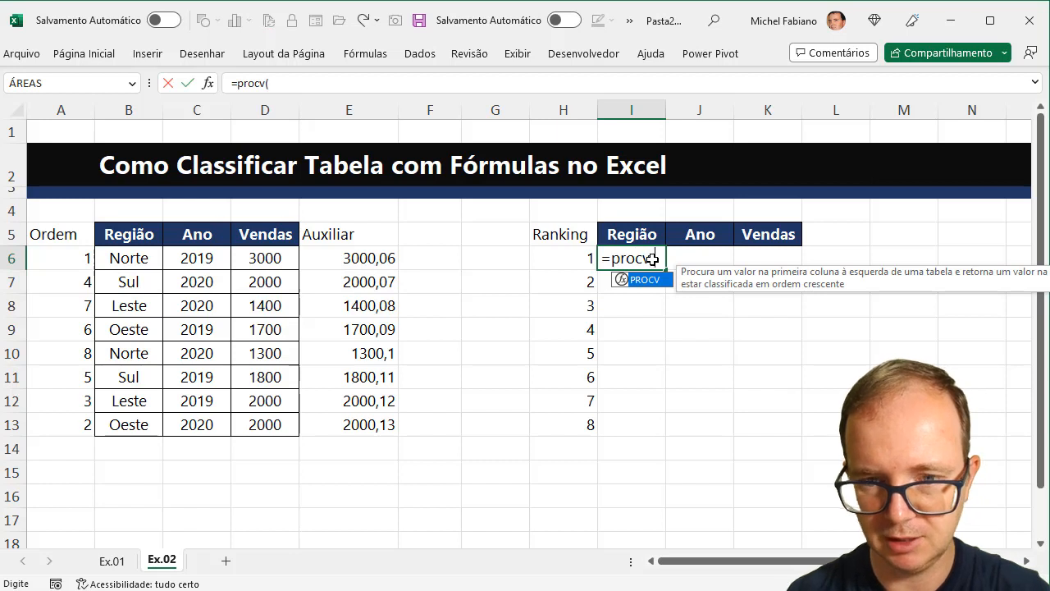
type("(")
left_click(584, 258)
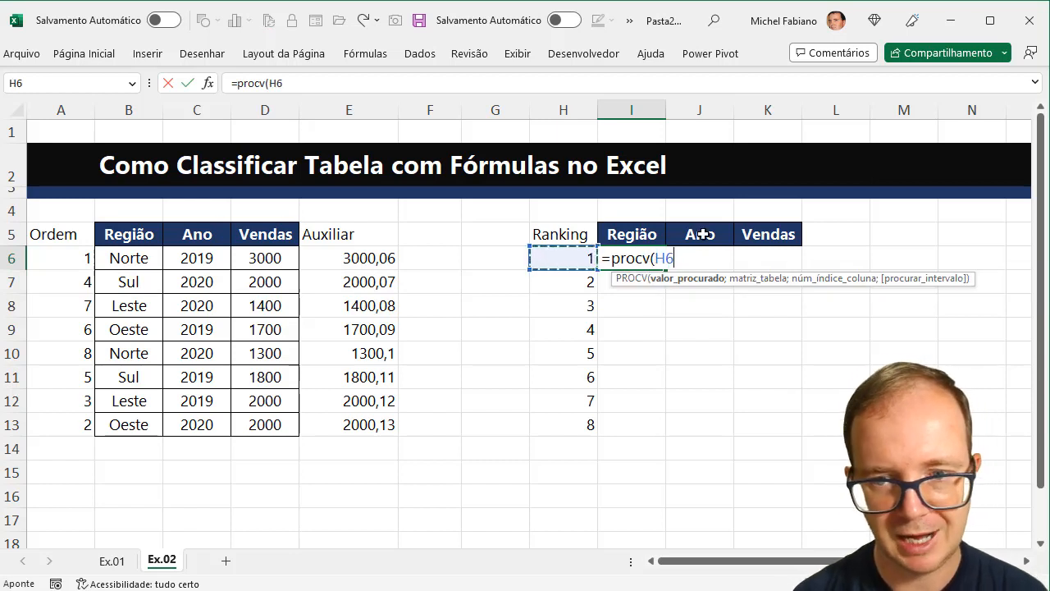
left_click(660, 259)
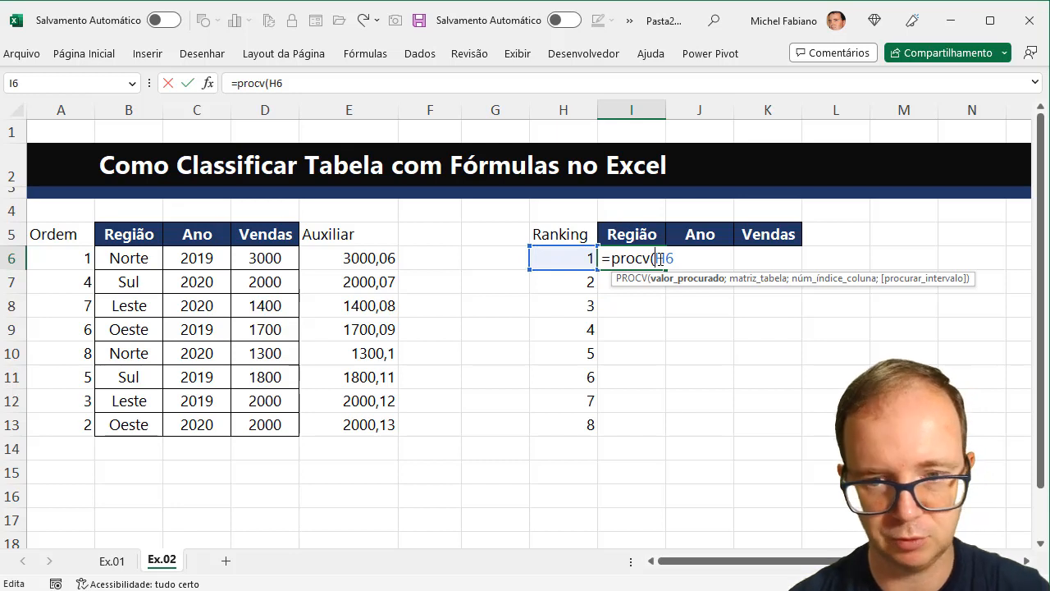
type("$H6")
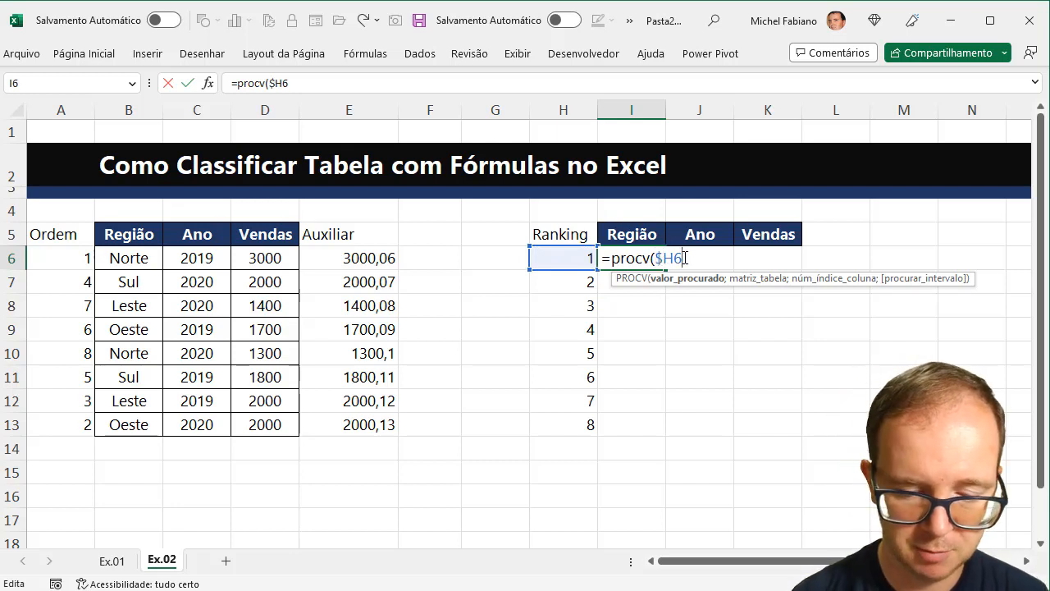
type(";")
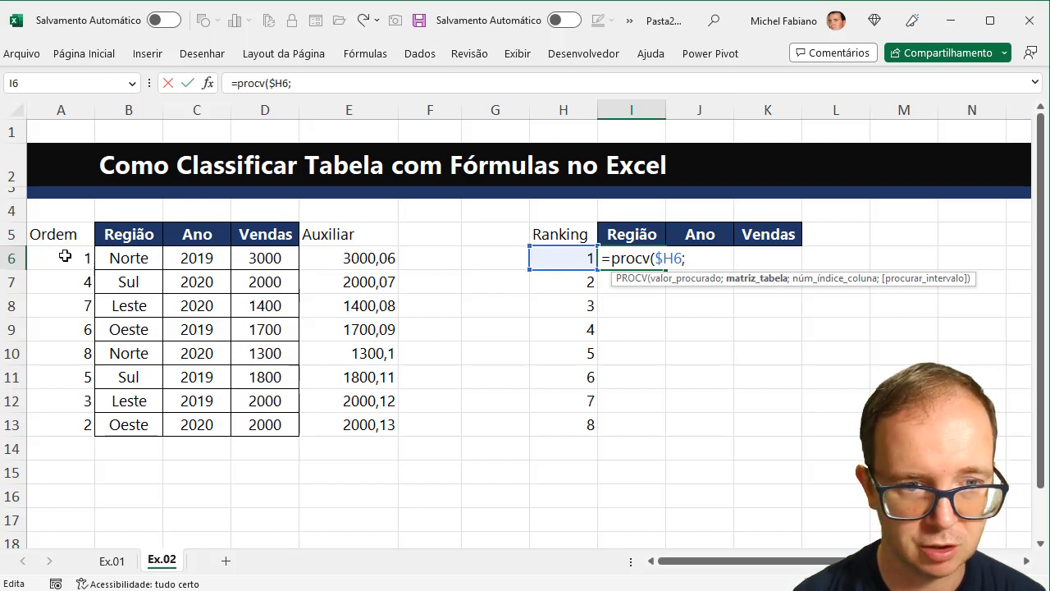
left_click_drag(65, 258, 259, 420)
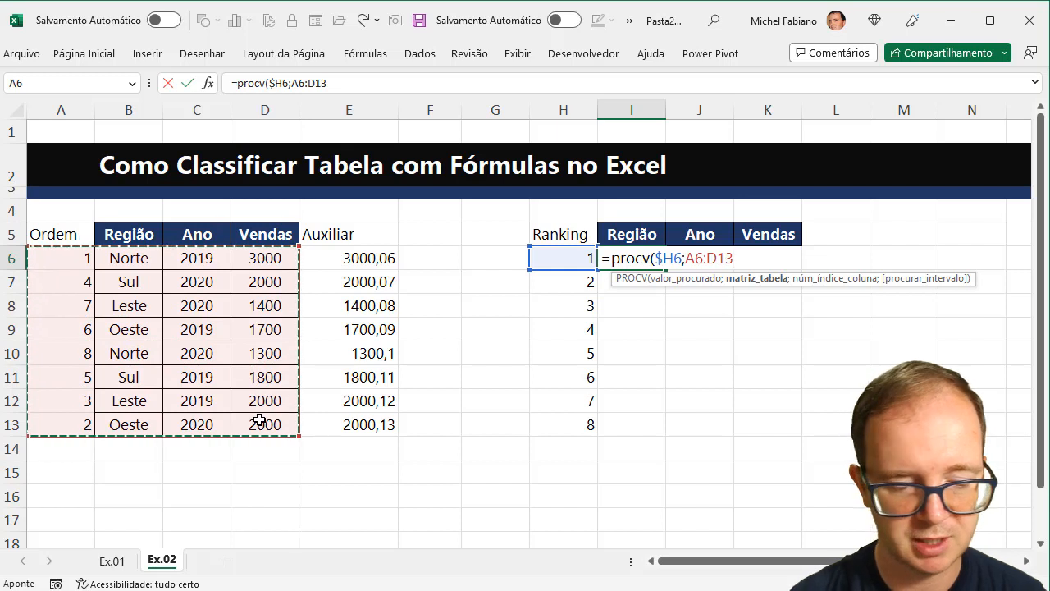
key("F4")
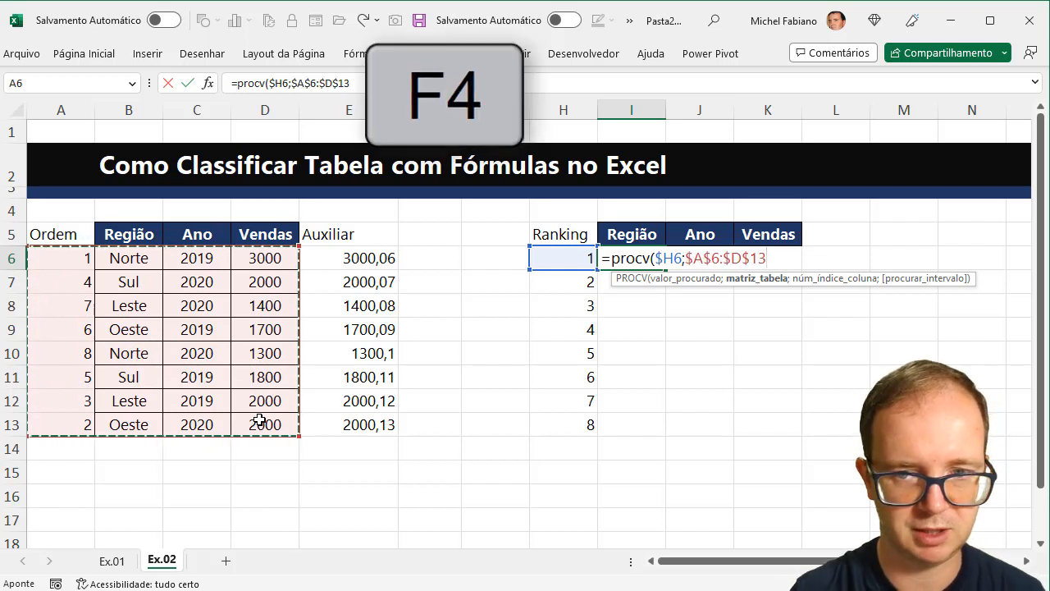
Step: Complete the I6 formula with COL(B1) as column index and 0 for an exact match, and fill it across to K6
type(";")
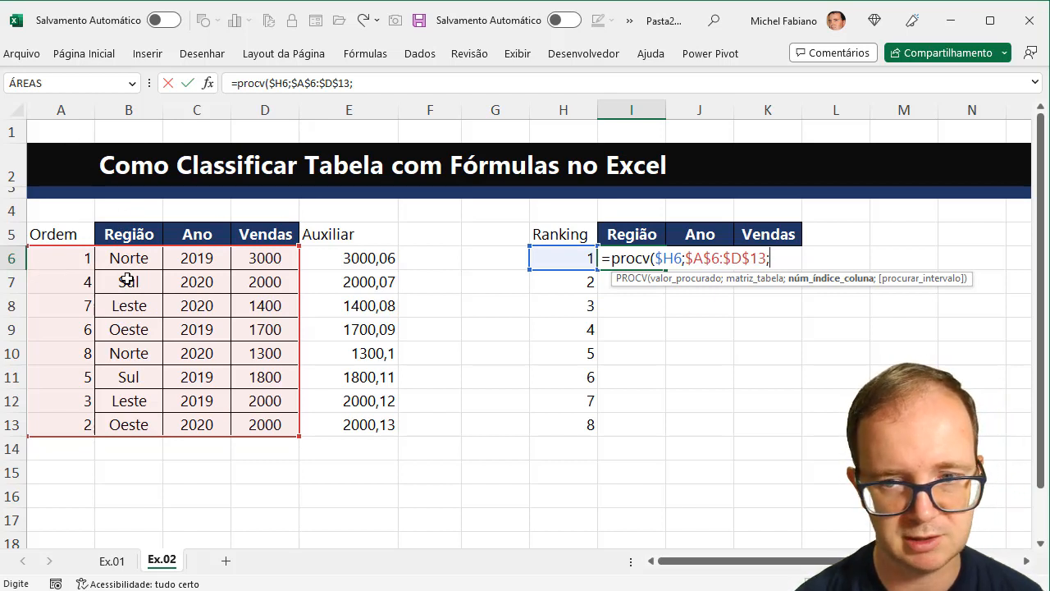
type("col")
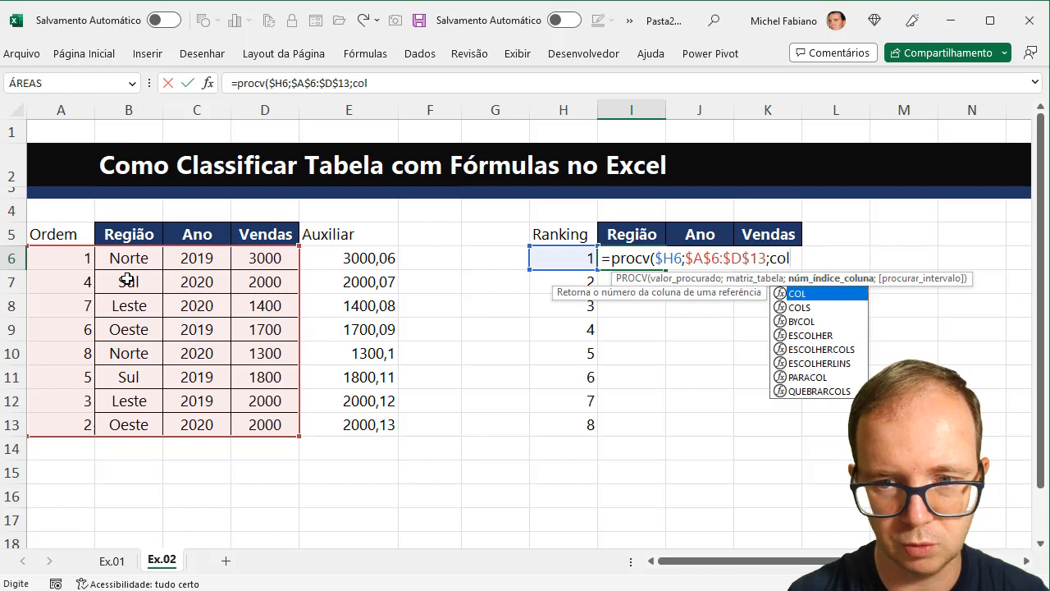
type("(b1")
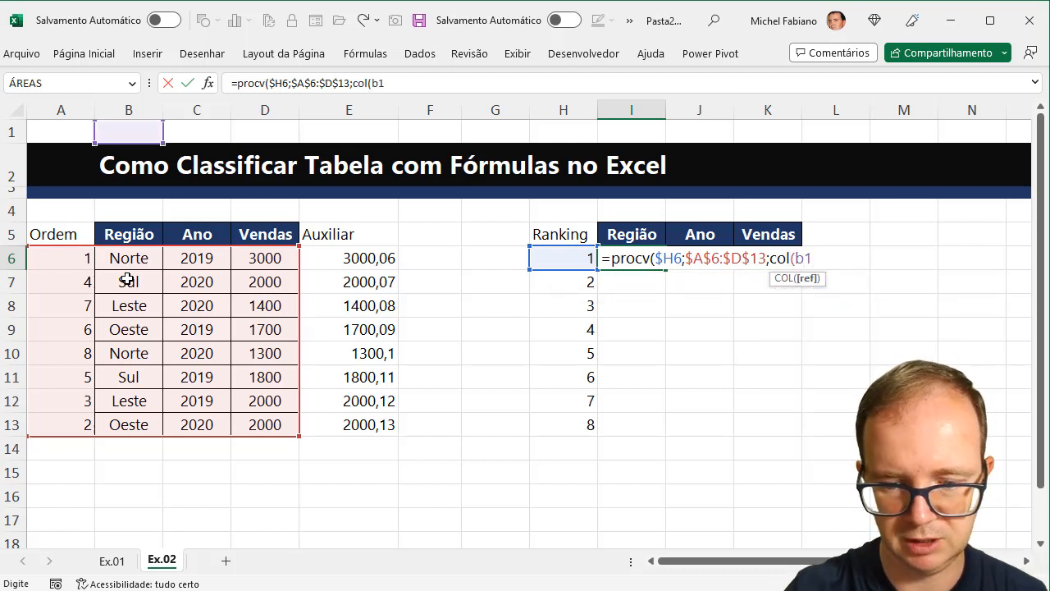
type(")")
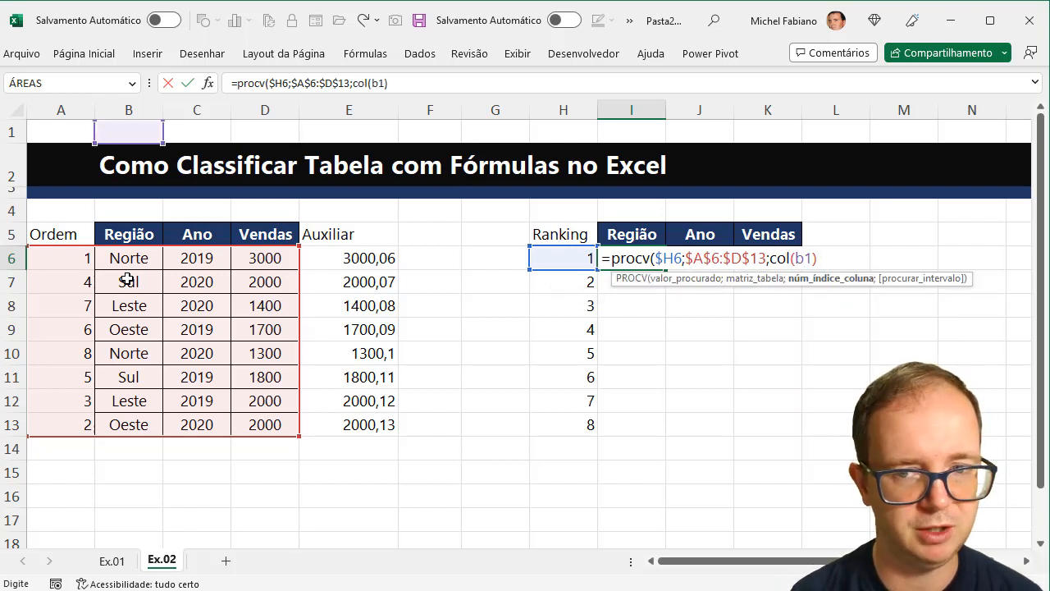
type(";0")
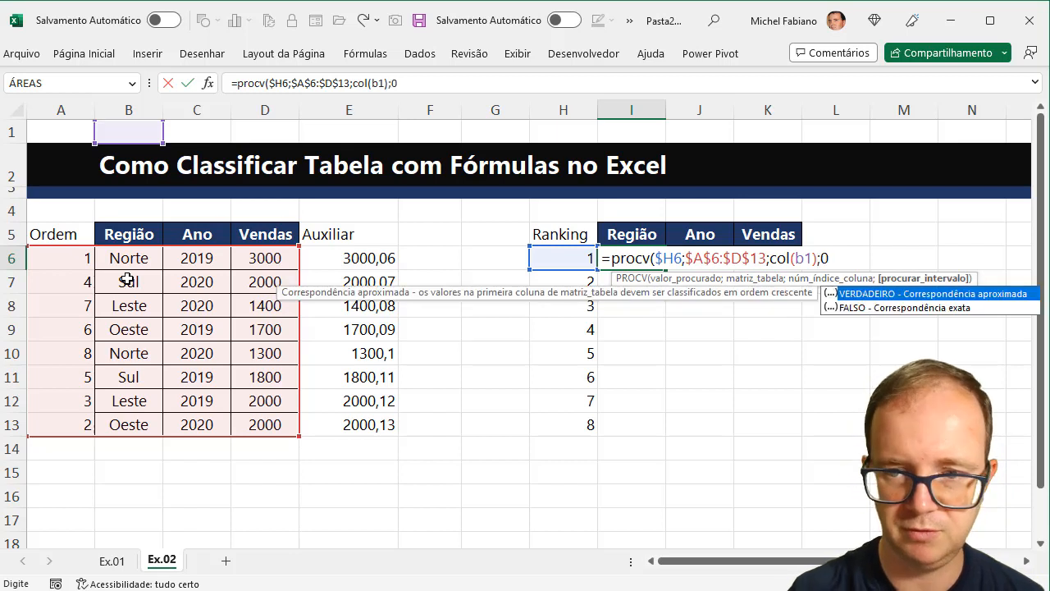
type(")")
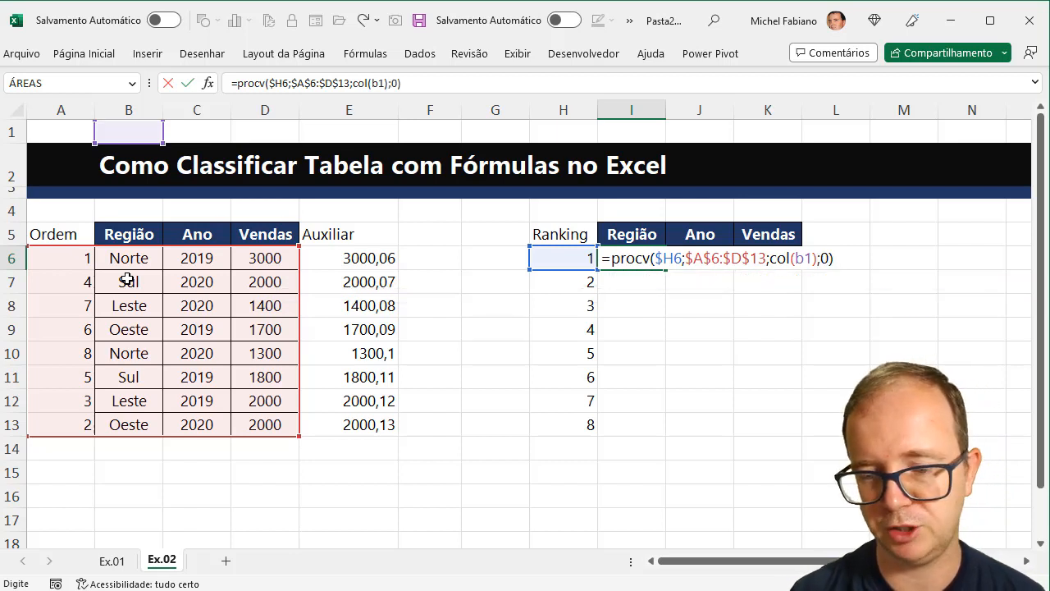
key("Return")
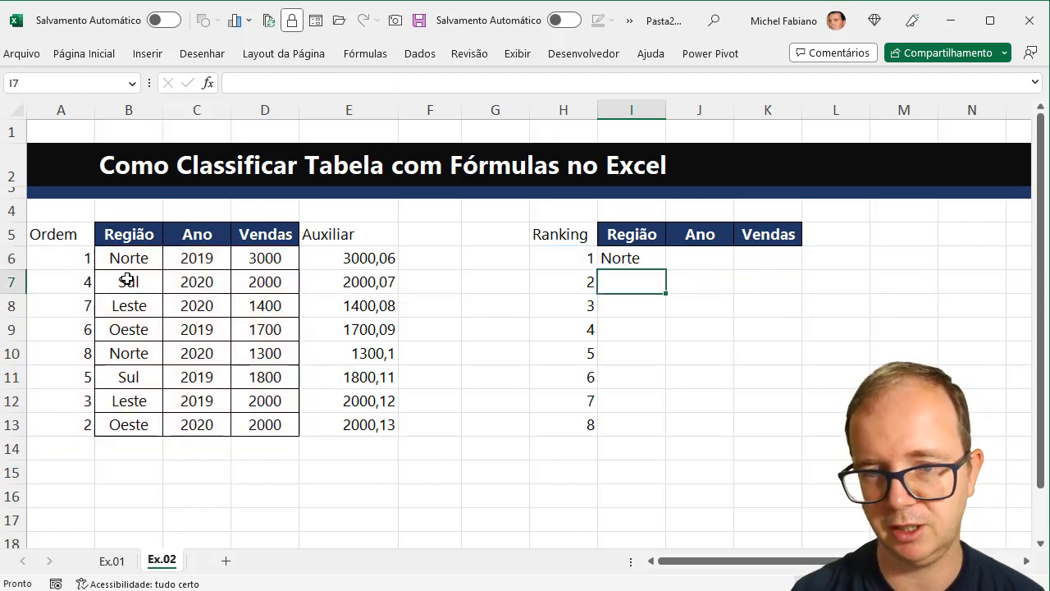
left_click(637, 260)
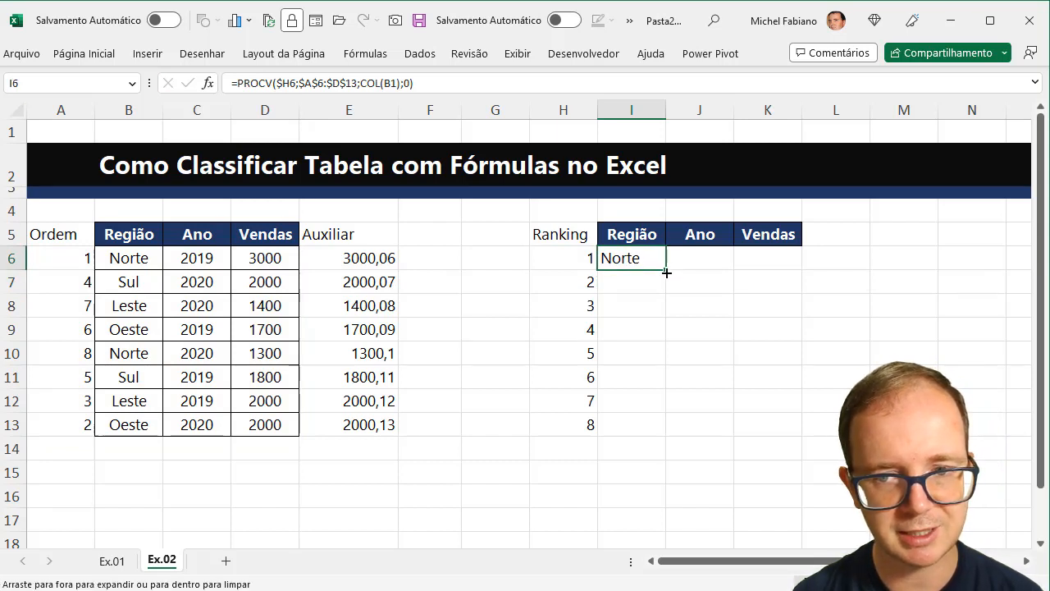
left_click_drag(670, 271, 804, 281)
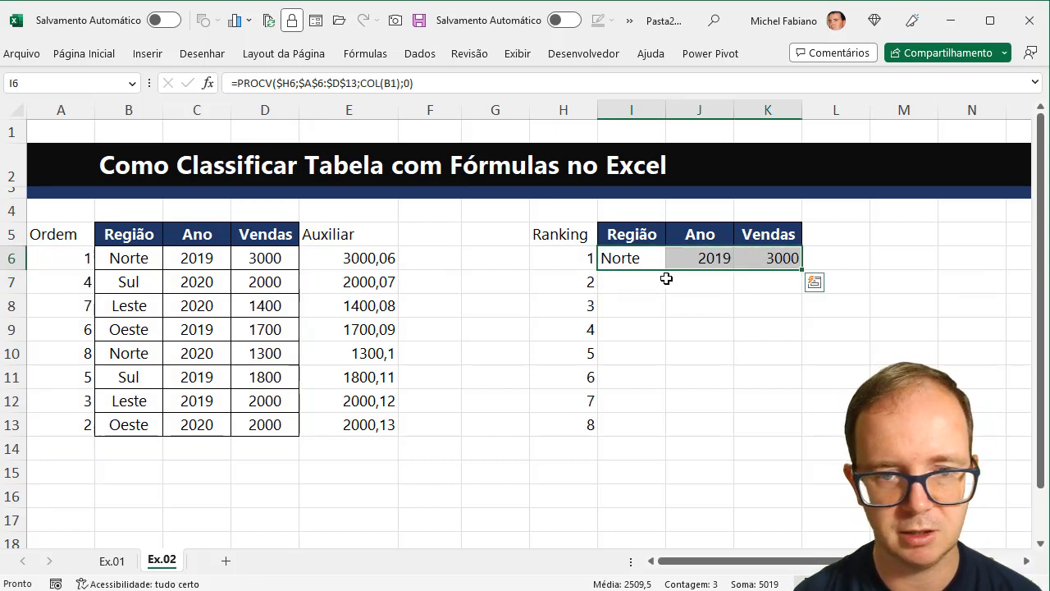
Step: Fill the lookup formulas in I6:K6 down to row 13, and set the Vendas value in D7 to 4000
double_click(800, 271)
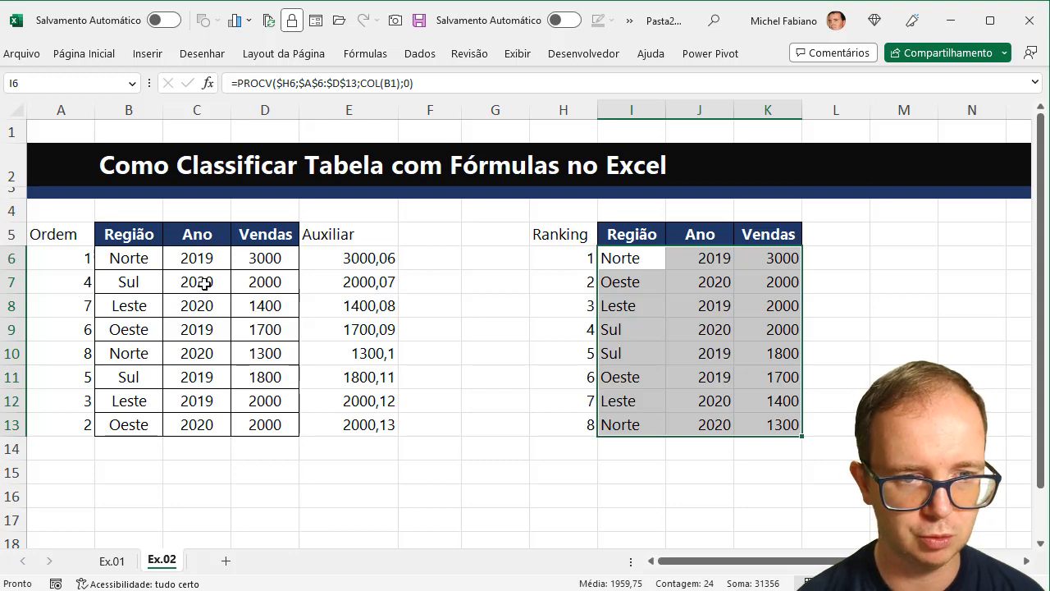
left_click(266, 283)
type("4000")
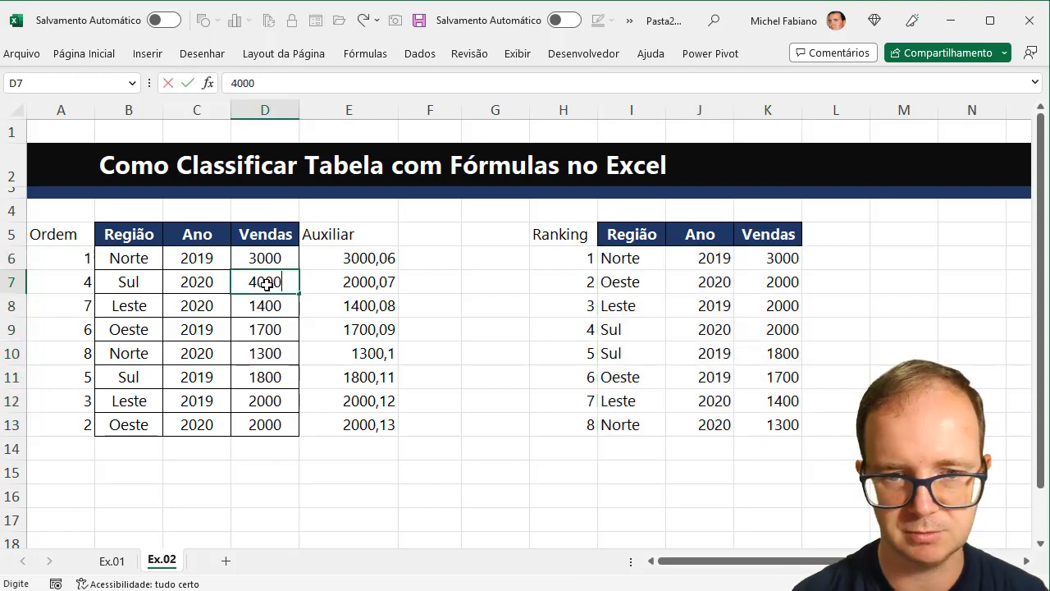
key("Return")
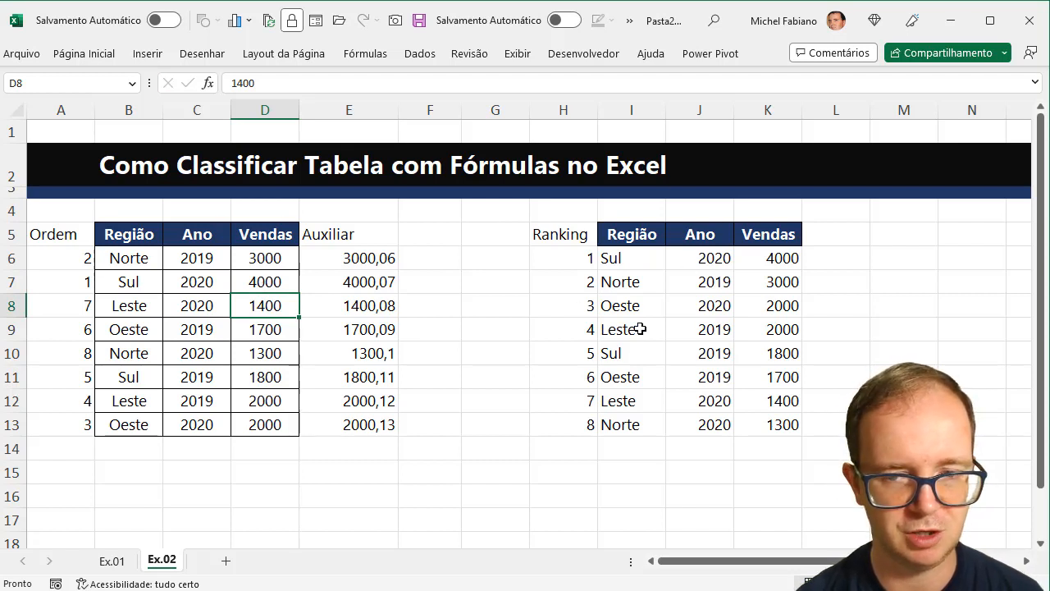
Step: Copy the formatting of the Região header in I5 onto the Ranking header in H5
left_click(628, 235)
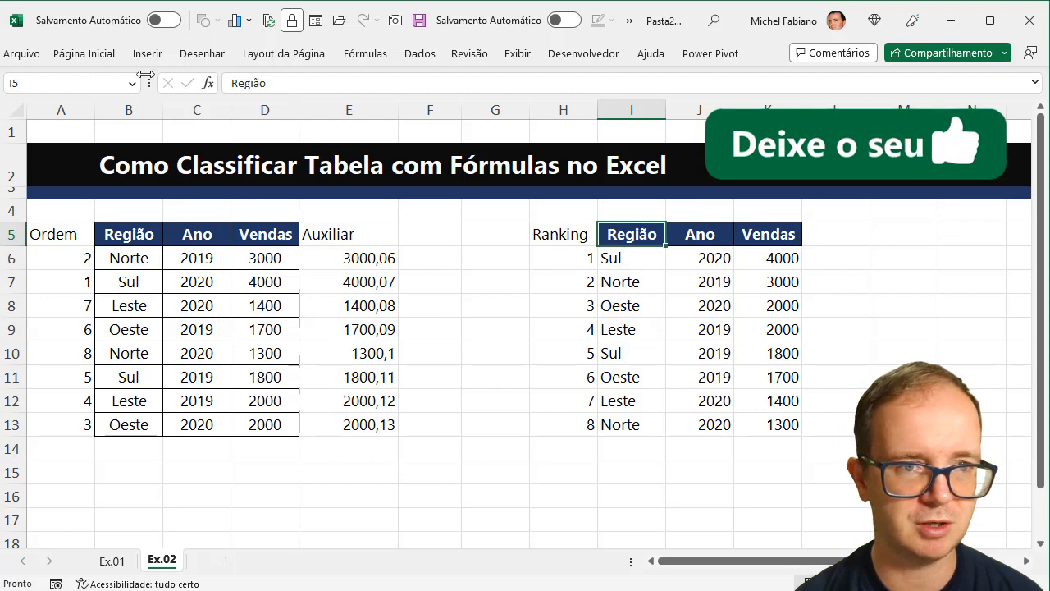
left_click(83, 53)
left_click(101, 122)
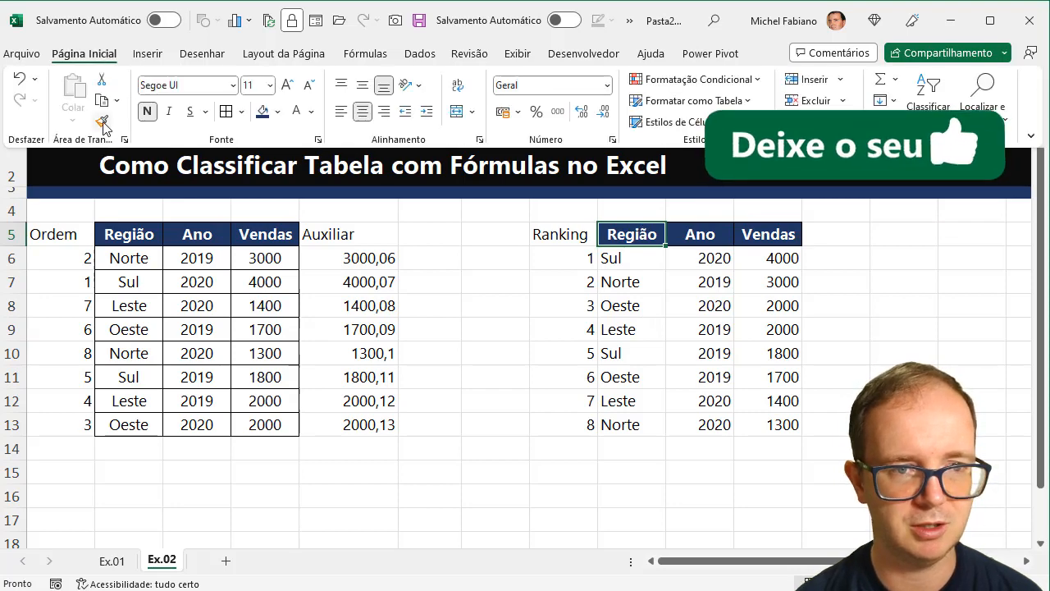
left_click(587, 235)
Step: Apply all borders and centre alignment to the Ranking table in H5:K13
mouse_move(586, 236)
left_mouse_down()
mouse_move(792, 371)
mouse_move(791, 420)
left_mouse_up()
left_click(113, 58)
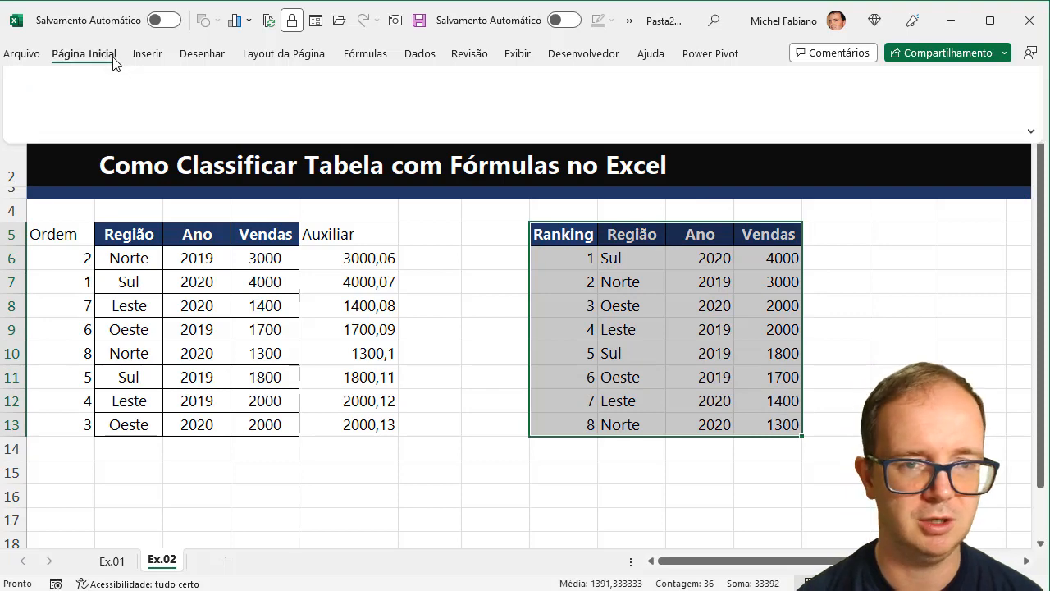
left_click(227, 112)
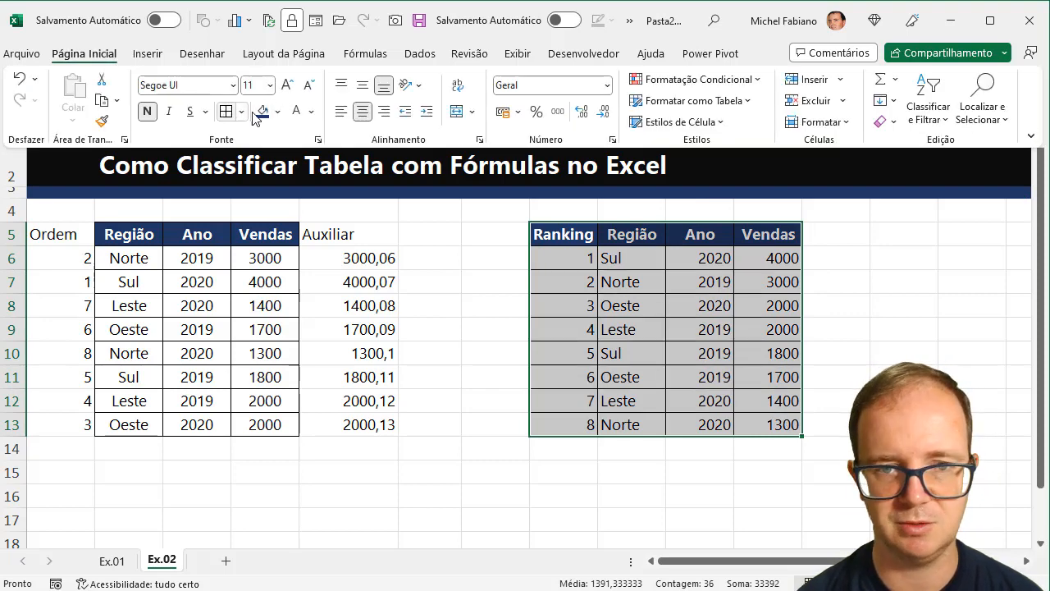
left_click(363, 113)
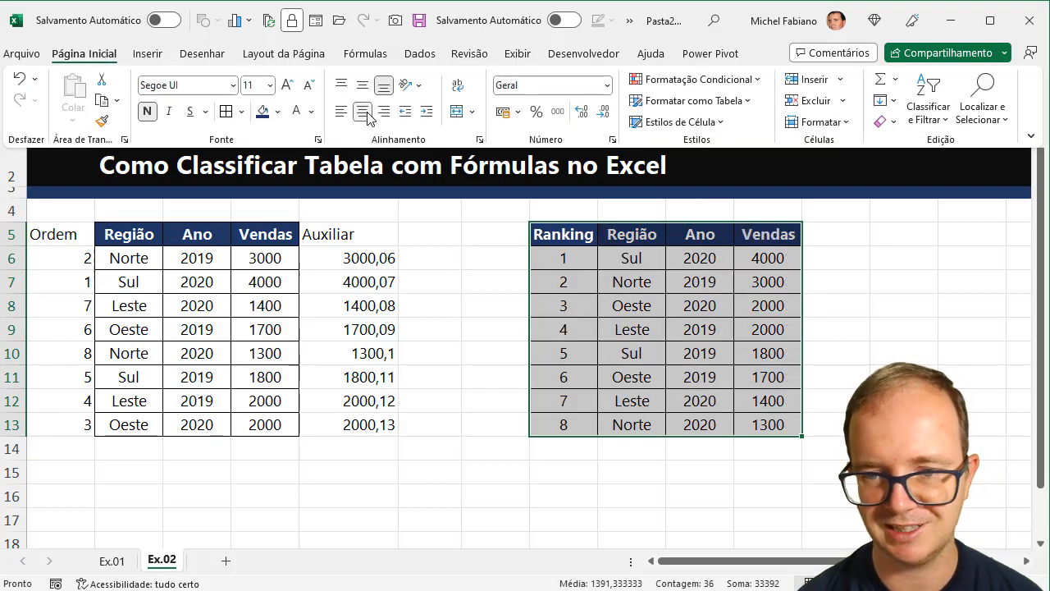
left_click(502, 334)
left_click(501, 326)
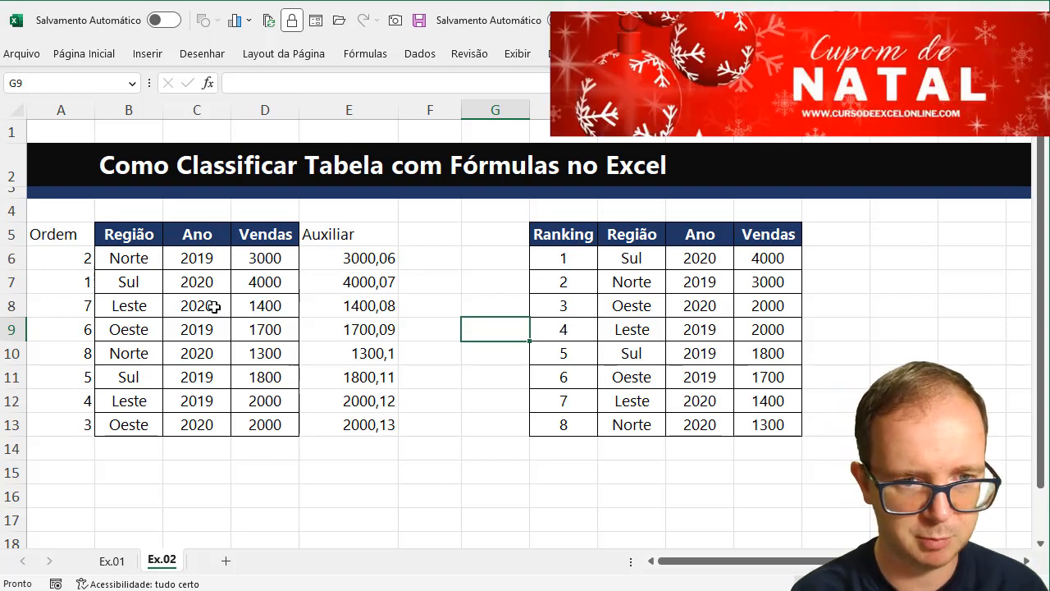
Step: Set the Vendas value for Norte 2019 in D6 to 800
left_click(268, 262)
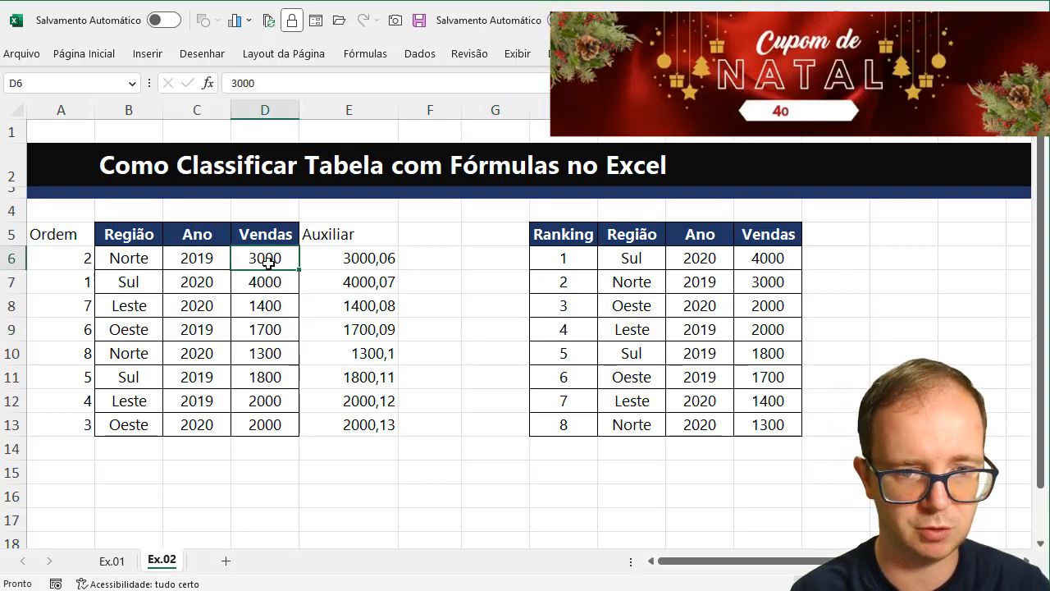
type("800")
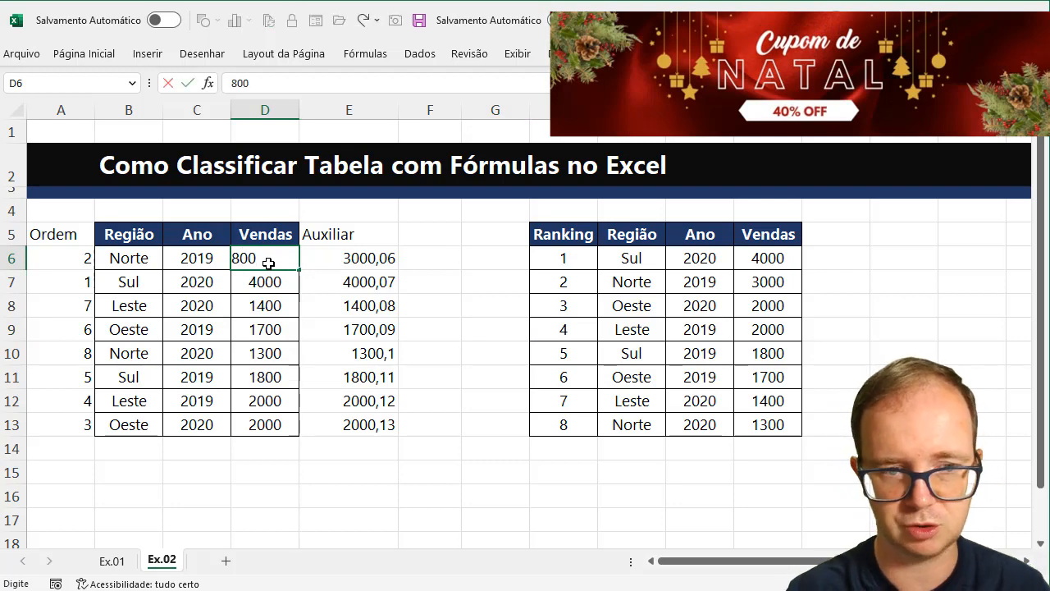
key("Return")
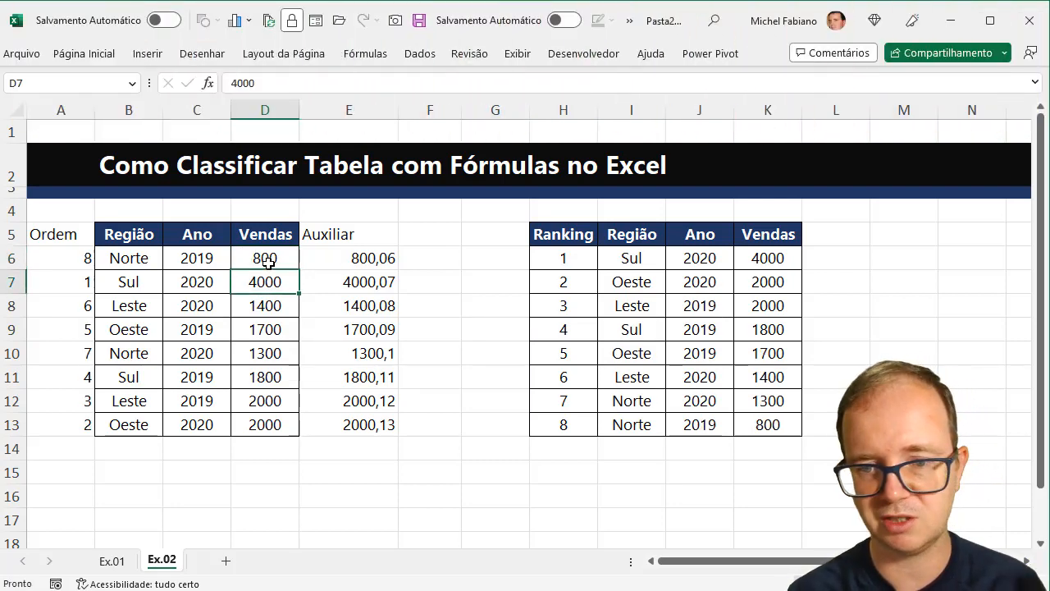